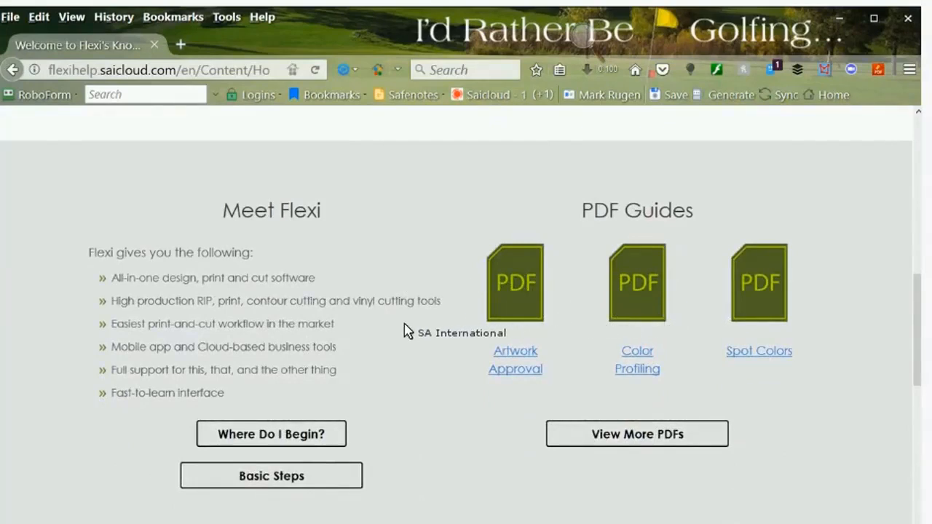
- Review the Meet Flexi, PDF Guides and Videos sections of the knowledge base home page
{"action": "scroll", "coordinate": [324, 323], "scroll_direction": "down", "scroll_amount": 3}
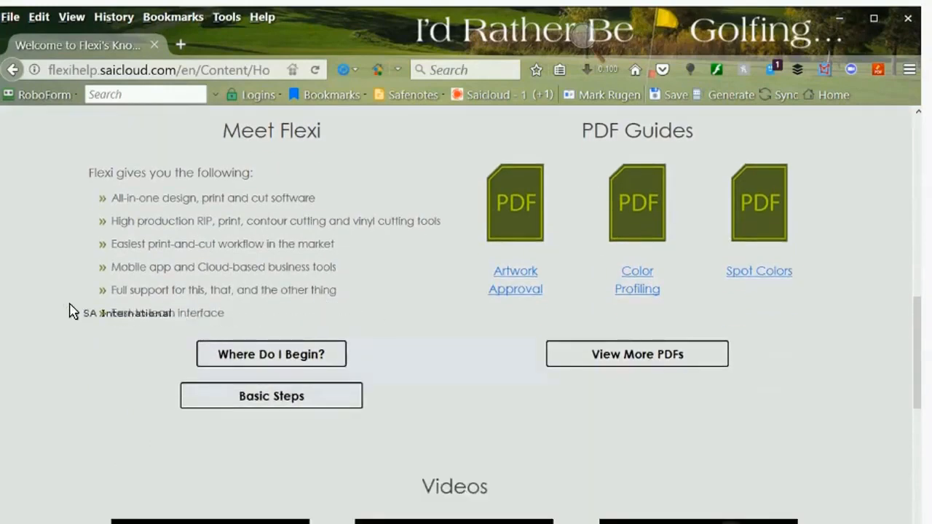
{"action": "scroll", "coordinate": [29, 244], "scroll_direction": "down", "scroll_amount": 3}
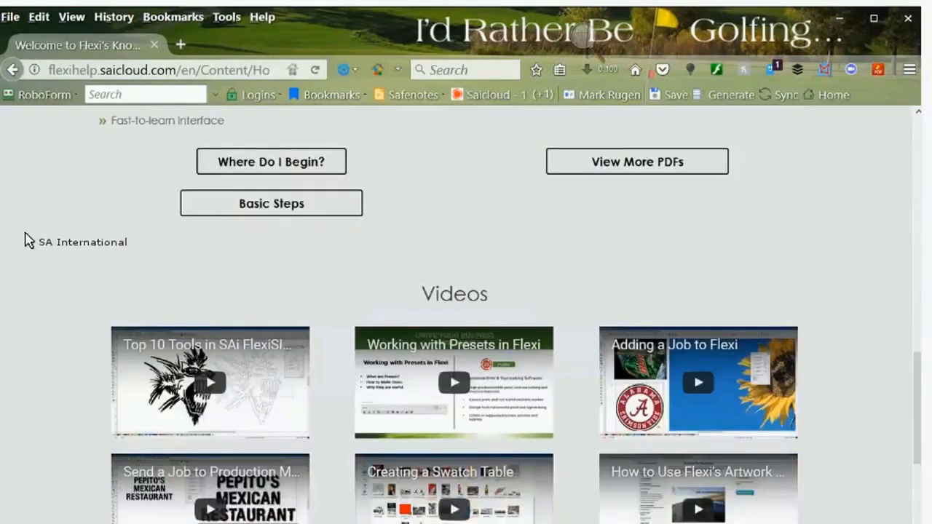
{"action": "scroll", "coordinate": [25, 241], "scroll_direction": "down", "scroll_amount": 2}
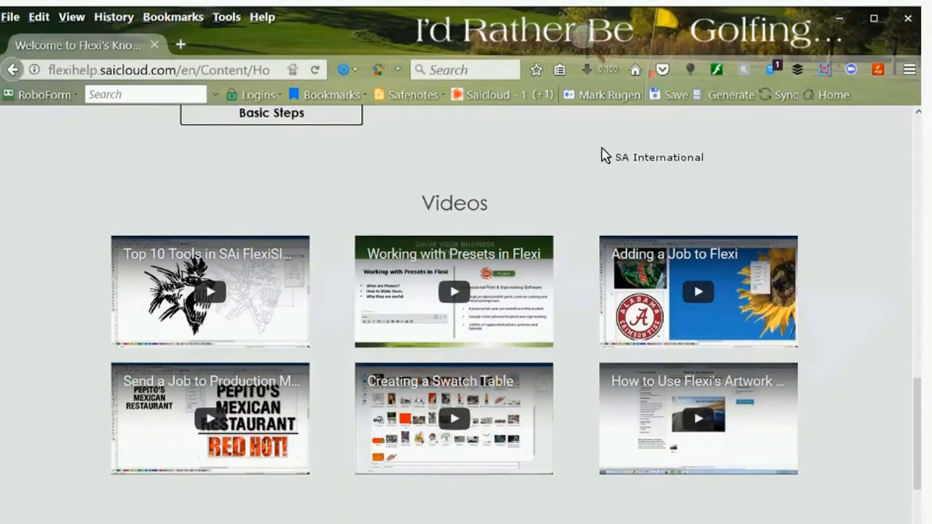
{"action": "scroll", "coordinate": [674, 203], "scroll_direction": "down", "scroll_amount": 2}
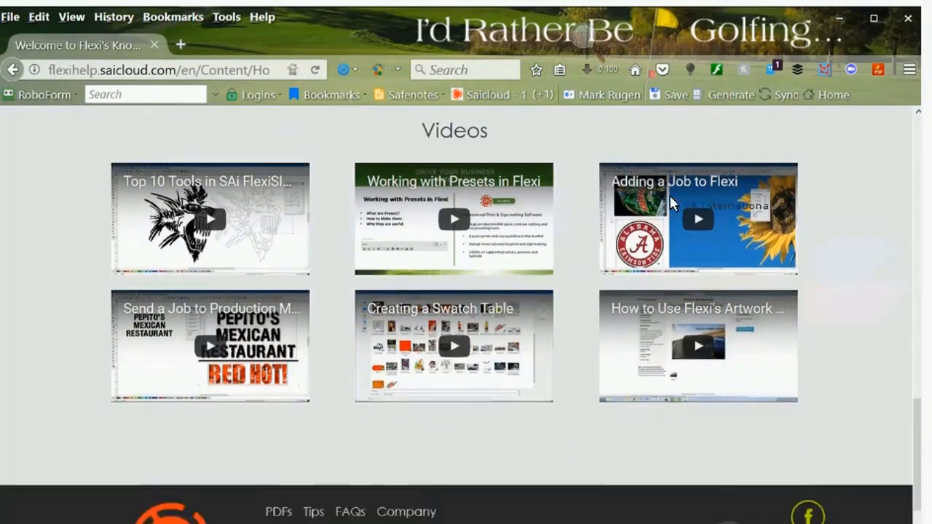
{"action": "scroll", "coordinate": [668, 201], "scroll_direction": "up", "scroll_amount": 1}
{"action": "scroll", "coordinate": [666, 204], "scroll_direction": "up", "scroll_amount": 1}
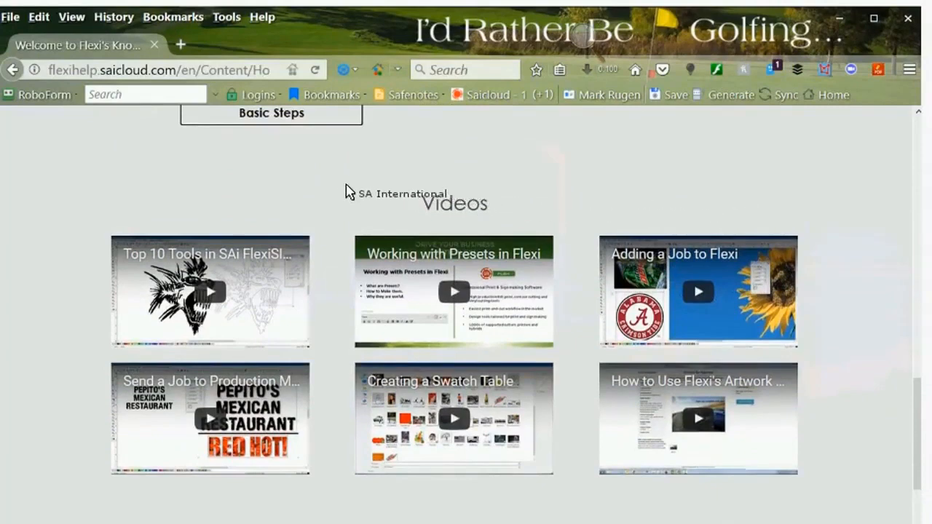
{"action": "scroll", "coordinate": [326, 191], "scroll_direction": "up", "scroll_amount": 3}
{"action": "scroll", "coordinate": [214, 208], "scroll_direction": "up", "scroll_amount": 3}
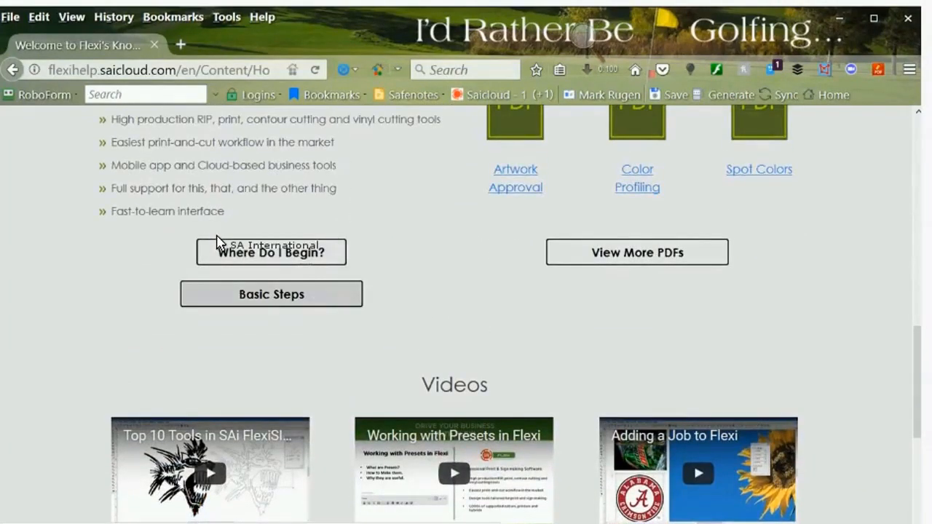
- Open the "Where Do I Begin?" topic and read through the "Making your first Design" tutorial
{"action": "left_click", "coordinate": [217, 248]}
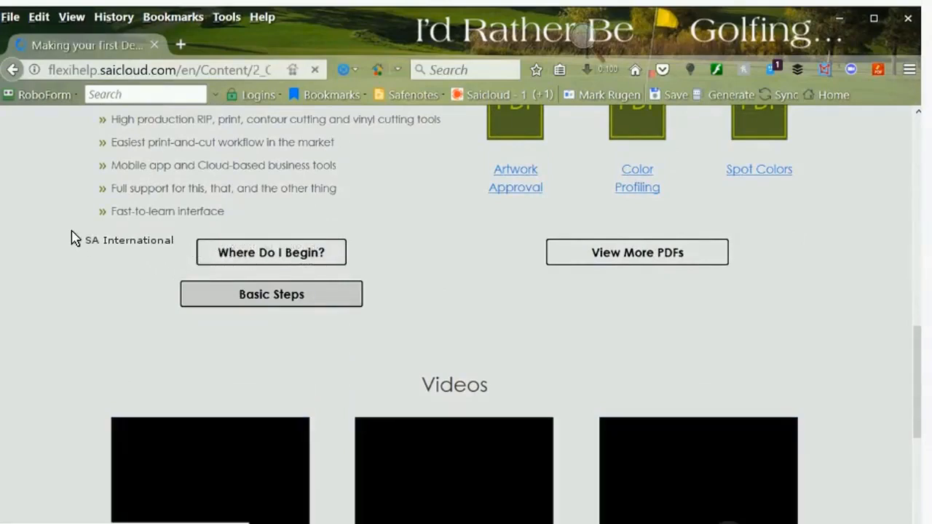
{"action": "scroll", "coordinate": [71, 235], "scroll_direction": "down", "scroll_amount": 5}
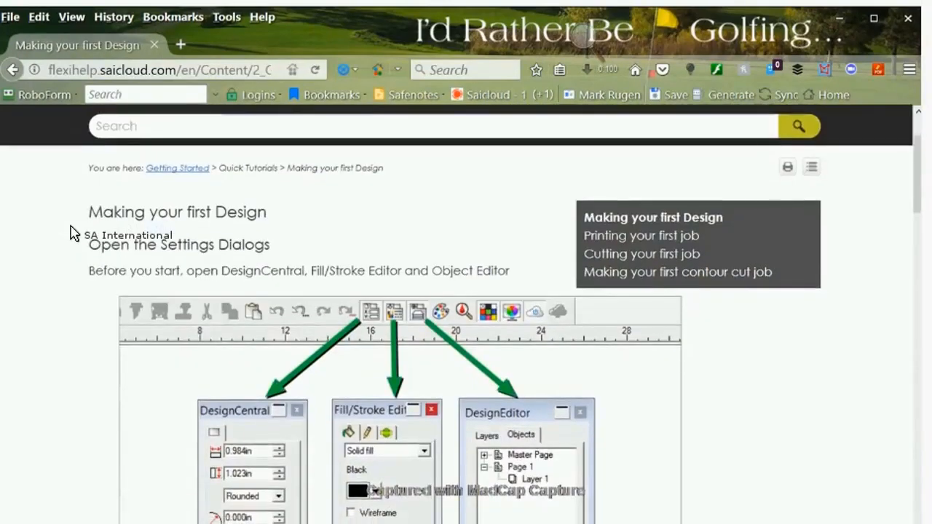
{"action": "scroll", "coordinate": [71, 234], "scroll_direction": "down", "scroll_amount": 5}
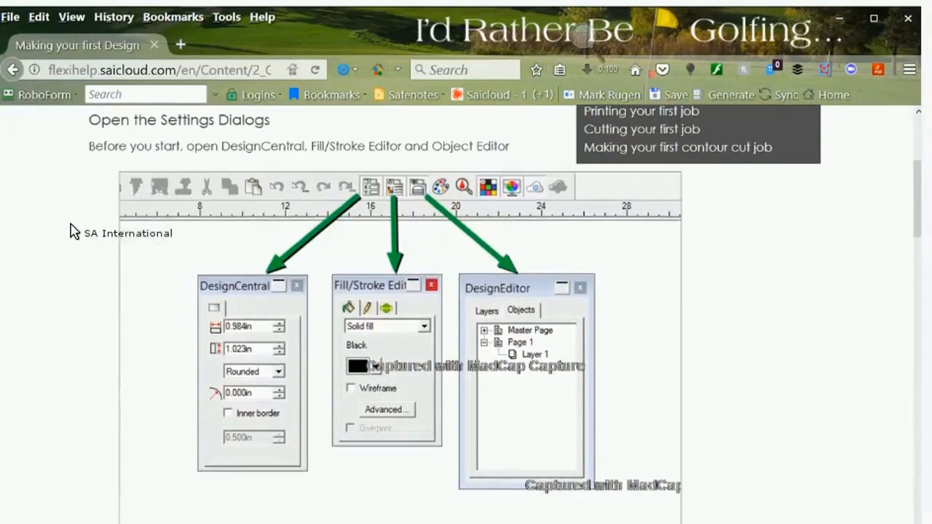
{"action": "scroll", "coordinate": [53, 222], "scroll_direction": "down", "scroll_amount": 7}
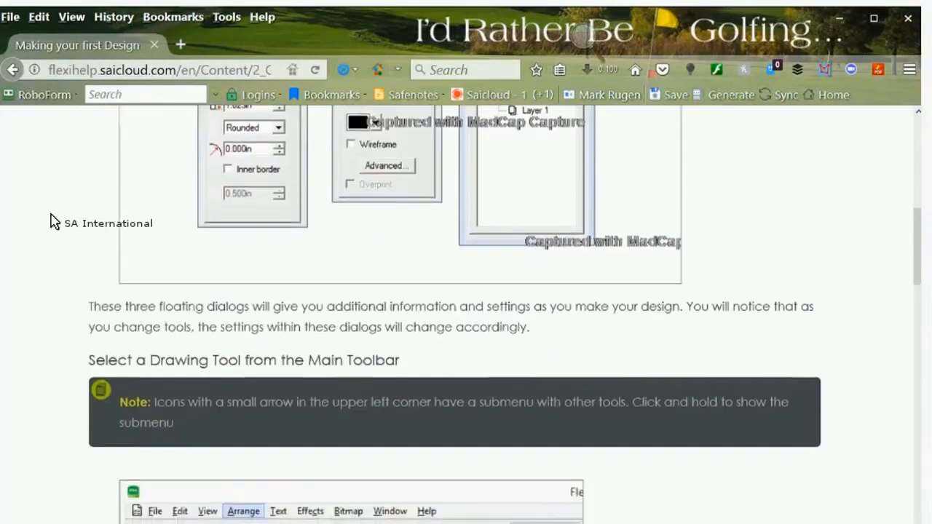
{"action": "scroll", "coordinate": [51, 221], "scroll_direction": "down", "scroll_amount": 7}
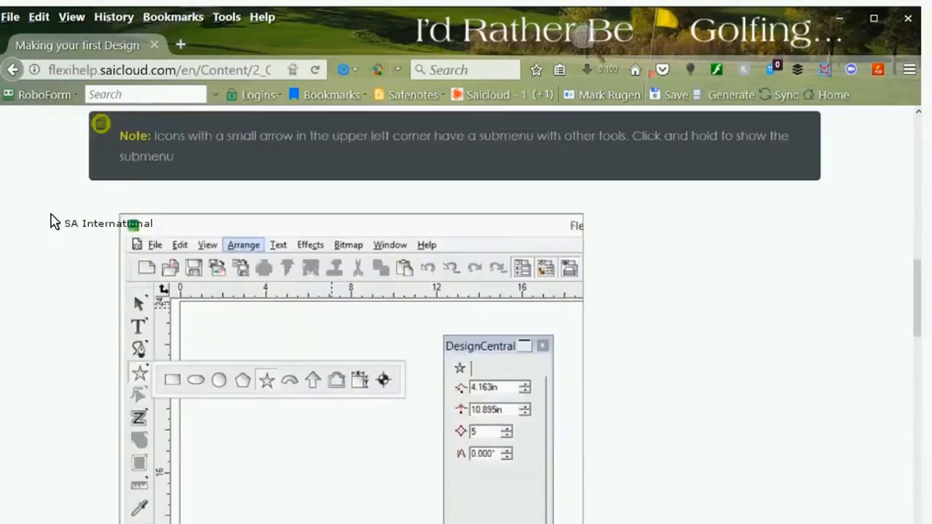
{"action": "scroll", "coordinate": [51, 221], "scroll_direction": "down", "scroll_amount": 2}
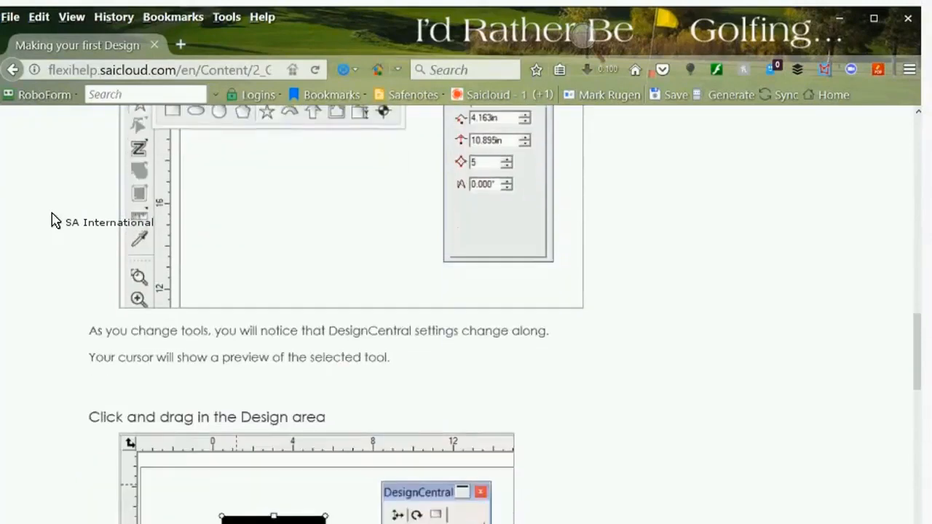
{"action": "scroll", "coordinate": [51, 220], "scroll_direction": "down", "scroll_amount": 4}
{"action": "scroll", "coordinate": [51, 221], "scroll_direction": "down", "scroll_amount": 8}
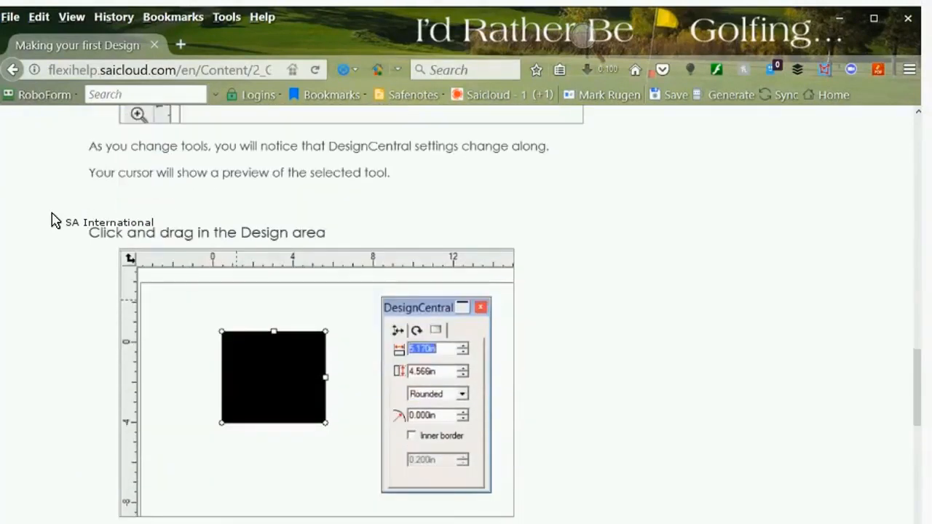
{"action": "scroll", "coordinate": [52, 217], "scroll_direction": "down", "scroll_amount": 2}
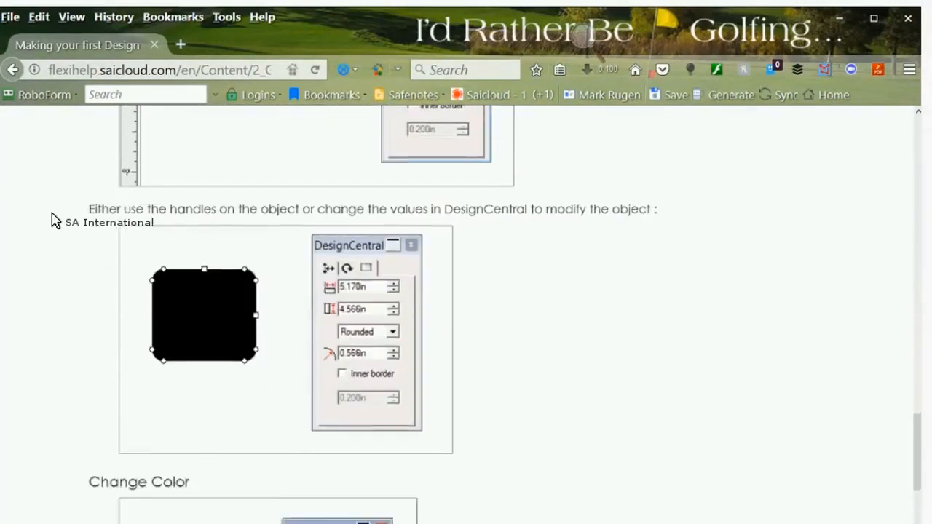
{"action": "scroll", "coordinate": [53, 215], "scroll_direction": "up", "scroll_amount": 12}
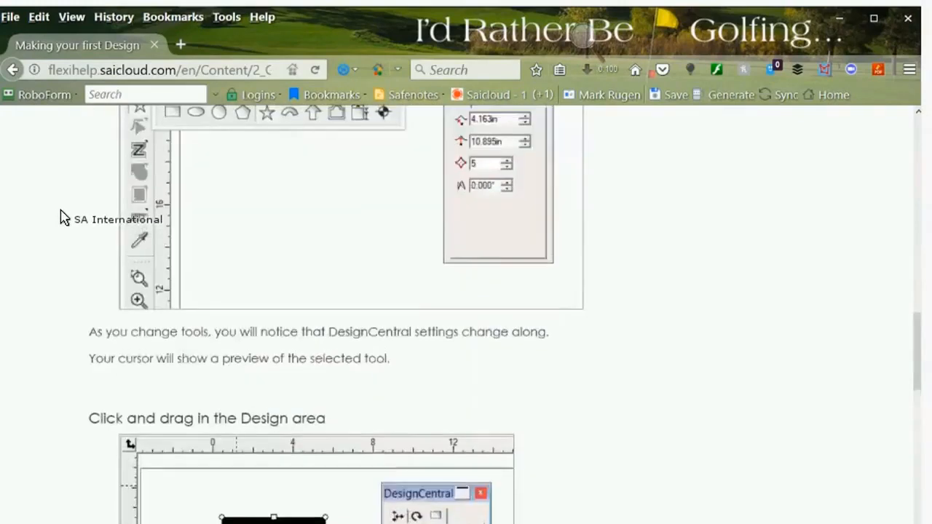
{"action": "scroll", "coordinate": [65, 219], "scroll_direction": "up", "scroll_amount": 12}
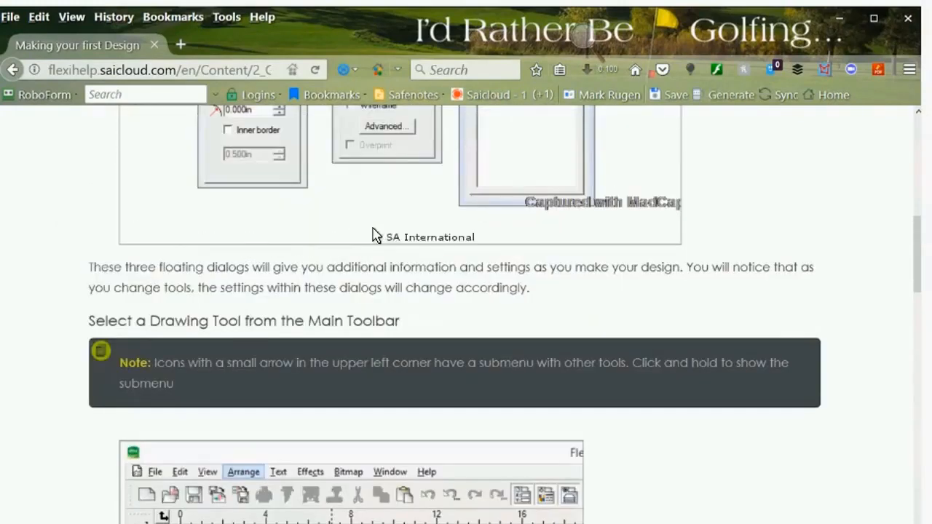
{"action": "scroll", "coordinate": [648, 214], "scroll_direction": "up", "scroll_amount": 7}
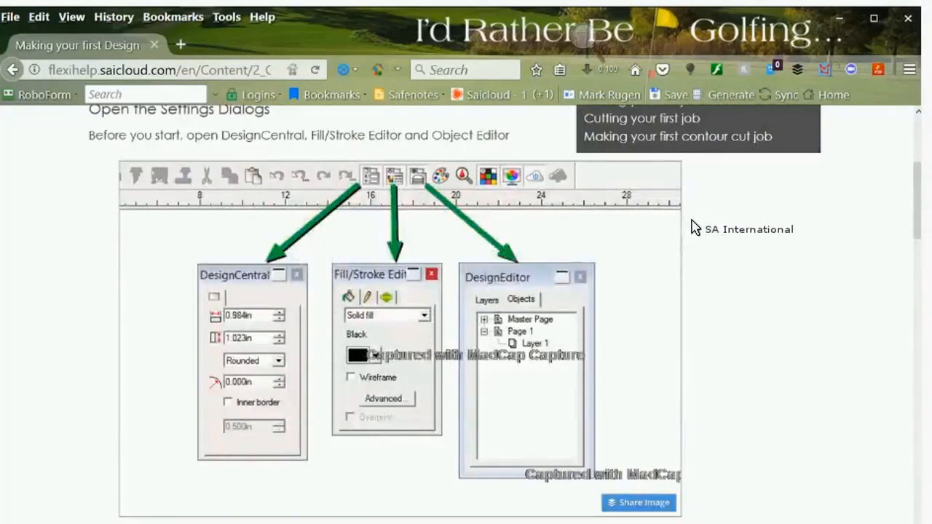
{"action": "scroll", "coordinate": [694, 228], "scroll_direction": "up", "scroll_amount": 6}
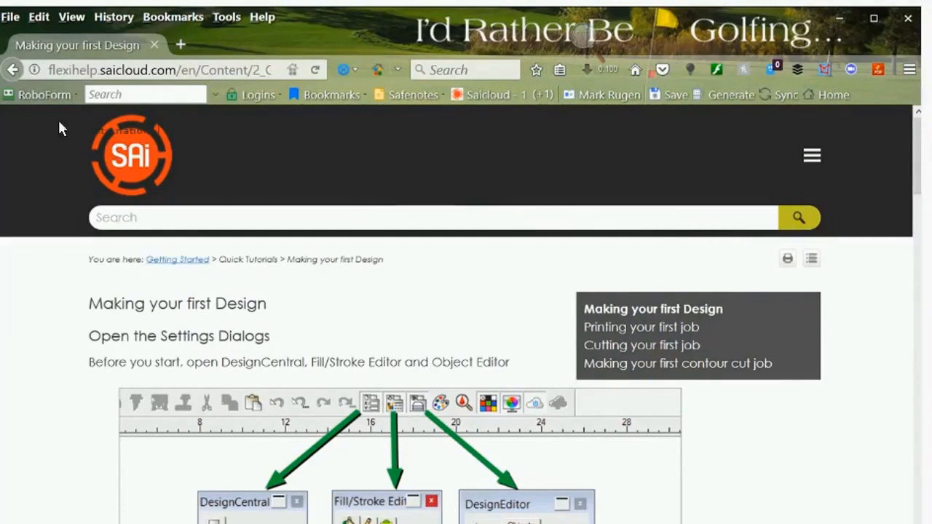
- Return to the Flexi Knowledge Base home page and view its welcome header
{"action": "left_click", "coordinate": [12, 69]}
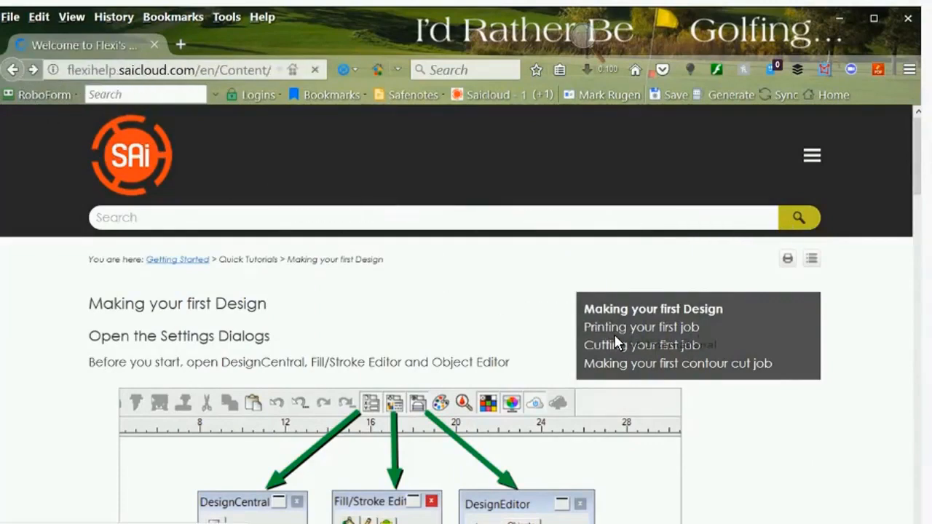
{"action": "scroll", "coordinate": [660, 252], "scroll_direction": "up", "scroll_amount": 5}
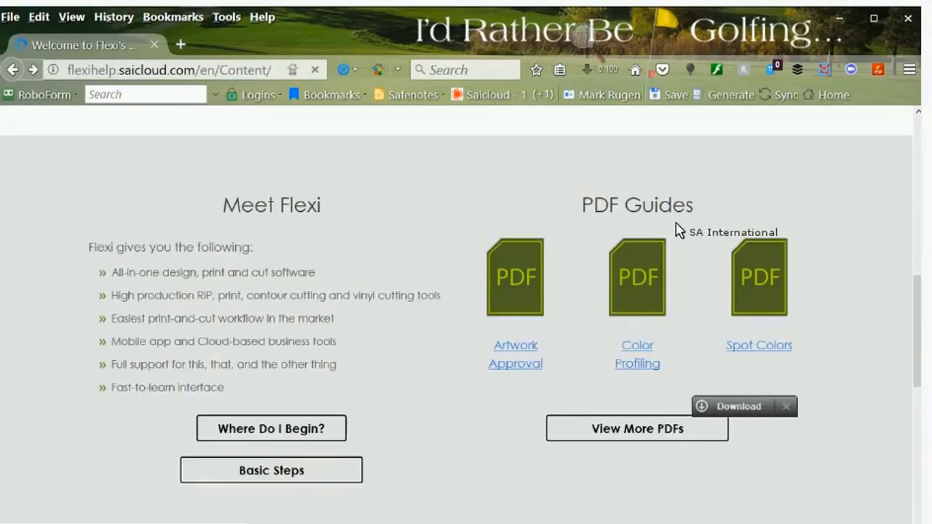
{"action": "scroll", "coordinate": [682, 187], "scroll_direction": "up", "scroll_amount": 5}
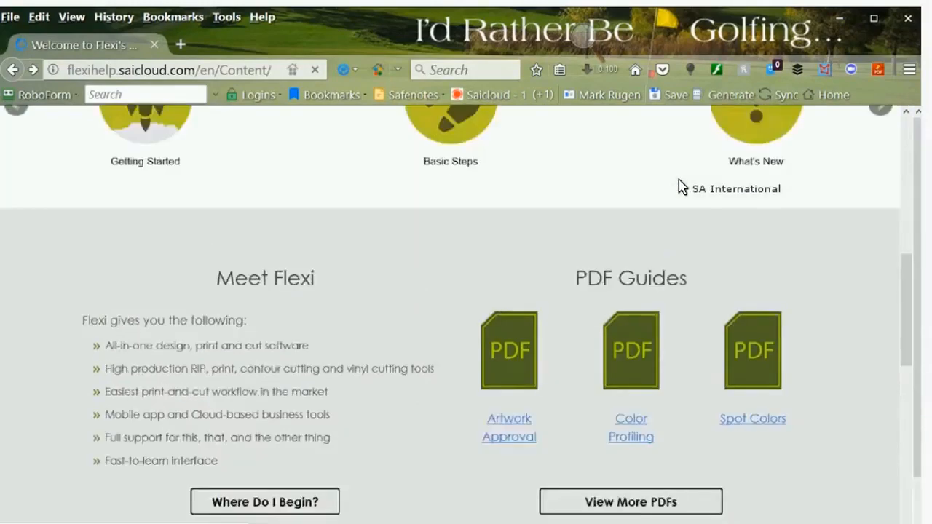
{"action": "scroll", "coordinate": [670, 189], "scroll_direction": "up", "scroll_amount": 3}
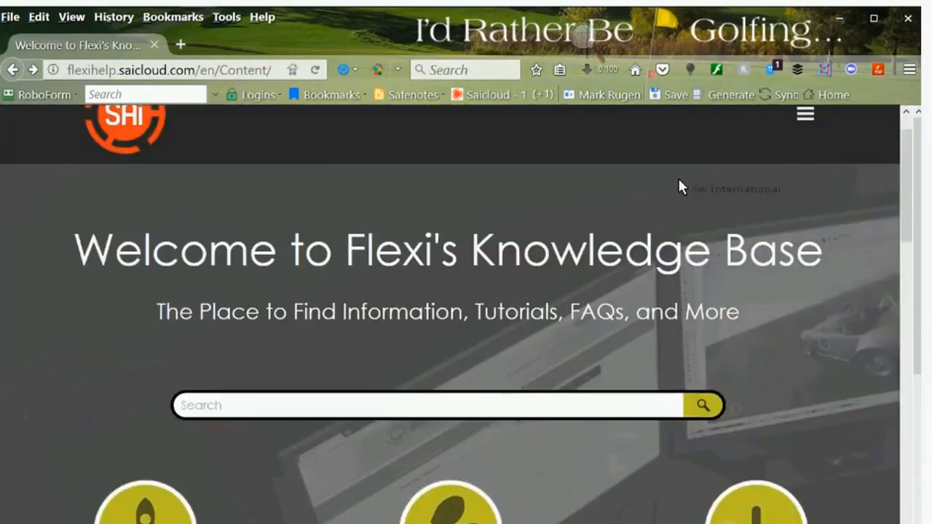
- Switch to the Flexi window with the Untitled 1 document and hide the SAi Cloud panel
{"action": "mouse_move", "coordinate": [364, 24]}
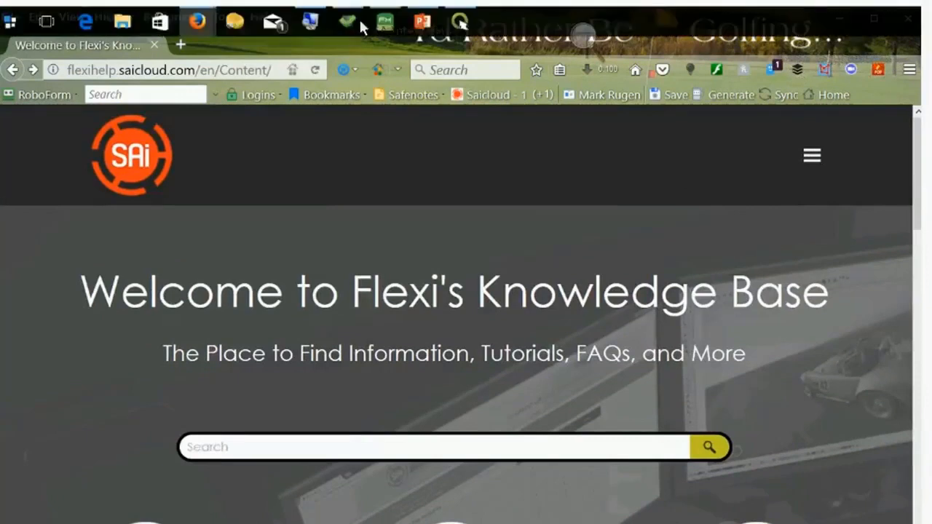
{"action": "mouse_move", "coordinate": [311, 24]}
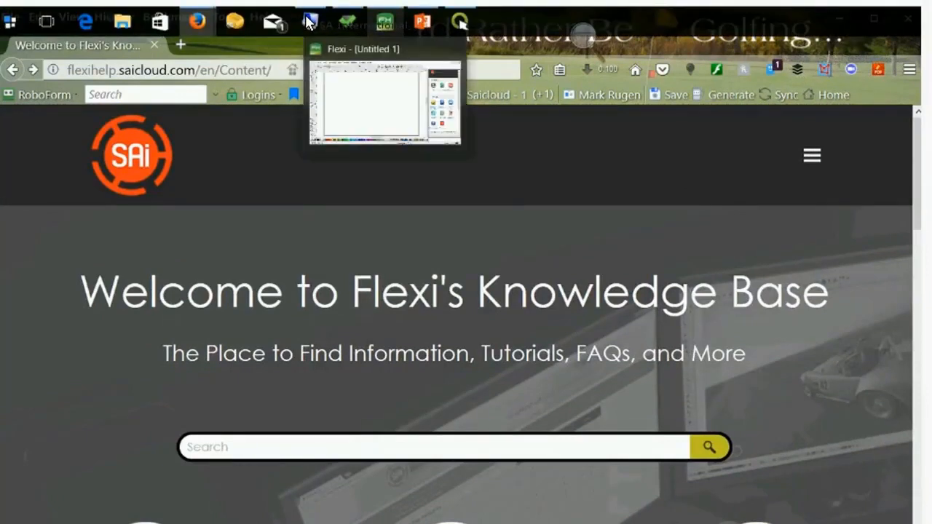
{"action": "left_click", "coordinate": [437, 120]}
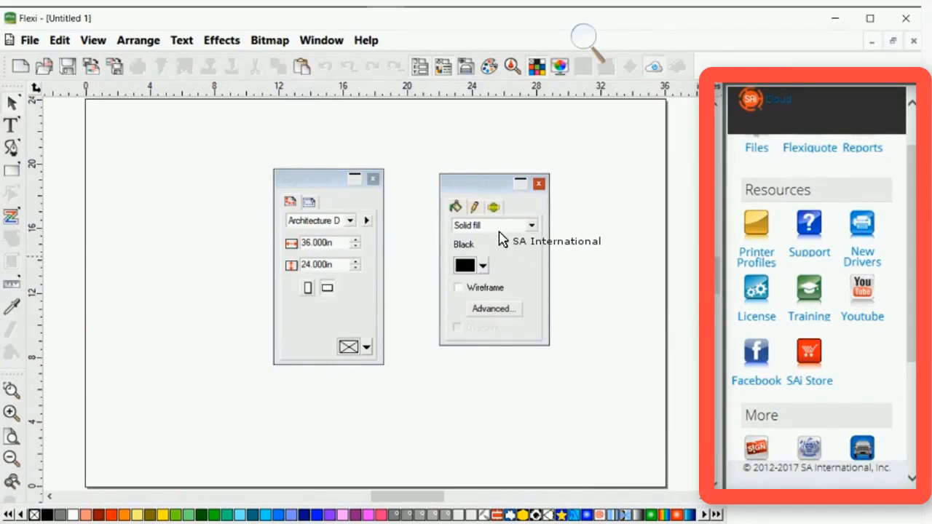
{"action": "left_click", "coordinate": [514, 64]}
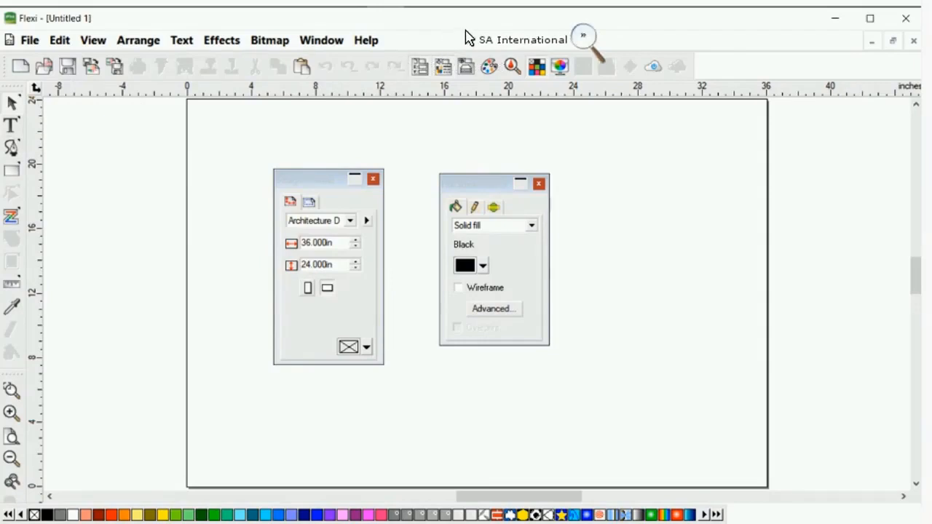
- Inspect the Text tool's variants with the screen magnified to 200%, and restore normal magnification
{"action": "key", "text": "super+plus"}
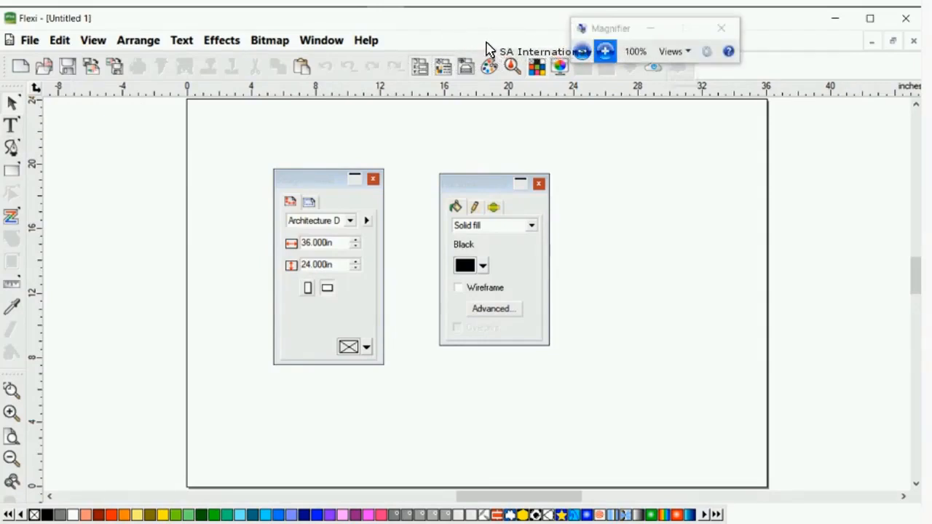
{"action": "key", "text": "super+plus"}
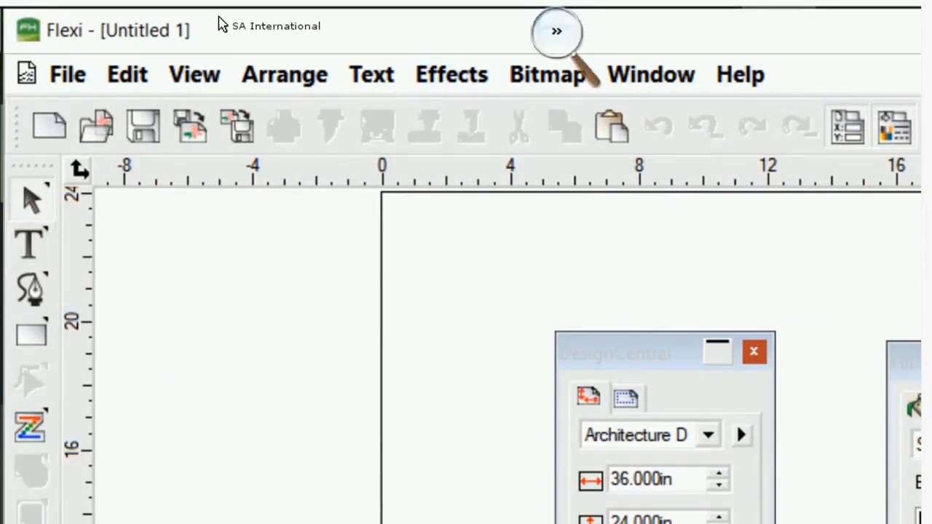
{"action": "left_click", "coordinate": [557, 33]}
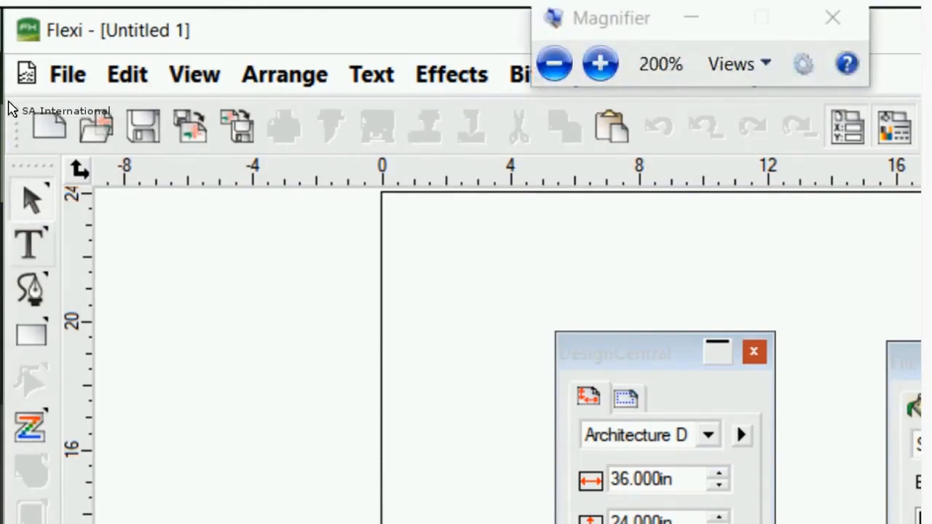
{"action": "left_click", "coordinate": [31, 245]}
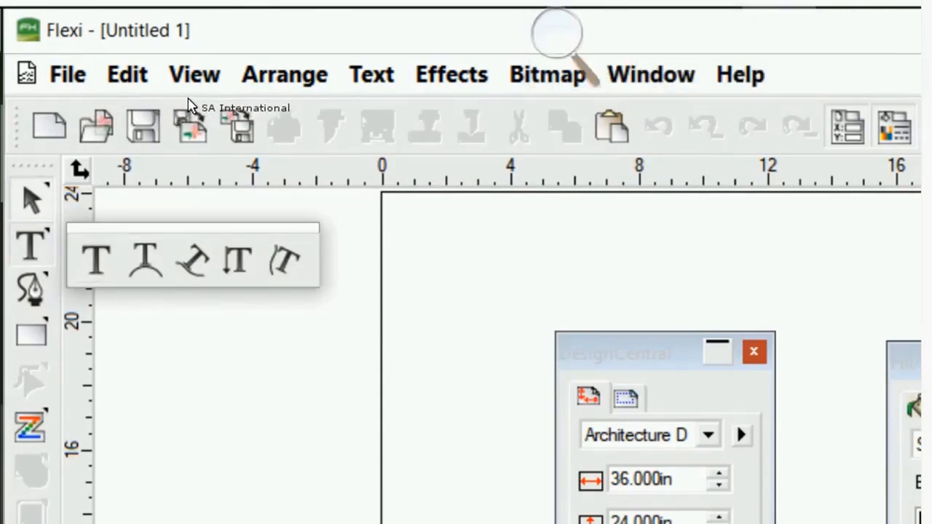
{"action": "left_click", "coordinate": [217, 13]}
{"action": "left_click", "coordinate": [557, 32]}
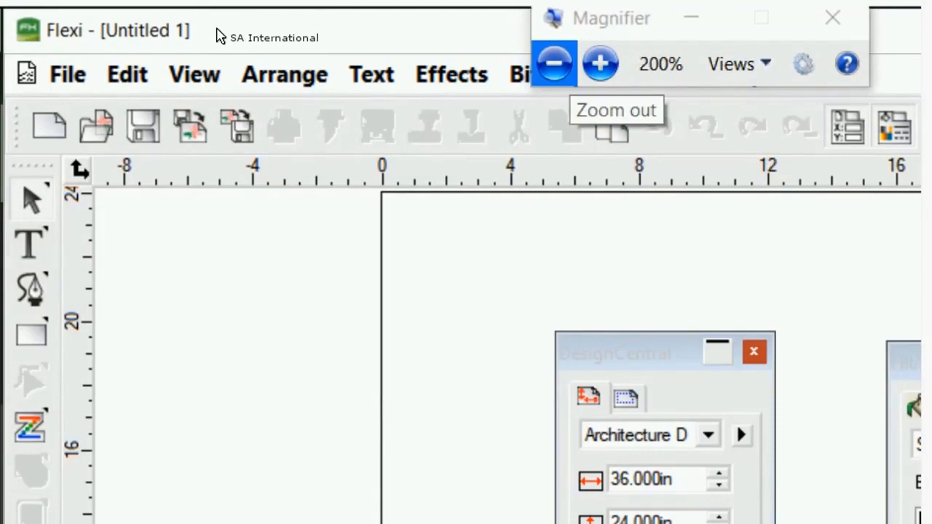
{"action": "key", "text": "super+minus"}
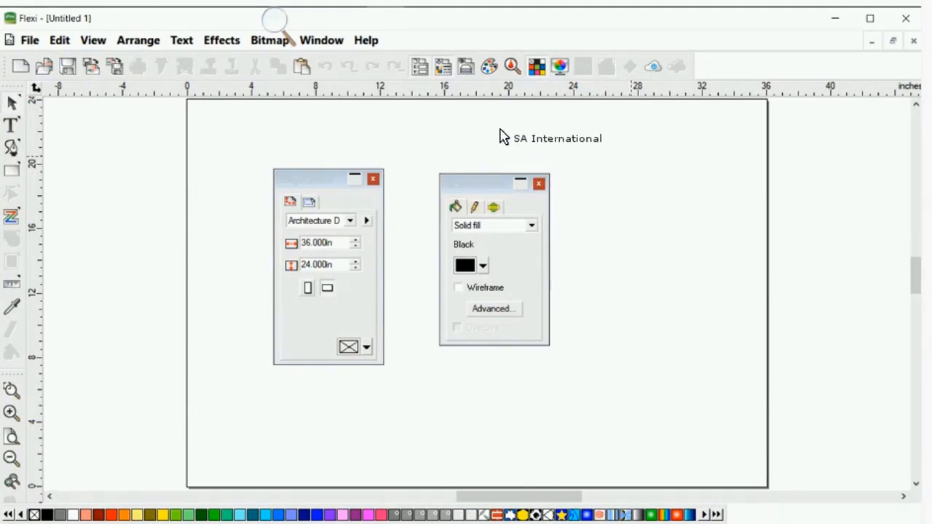
- Examine the context menus of the design area, the ruler and the toolbars
{"action": "right_click", "coordinate": [631, 161]}
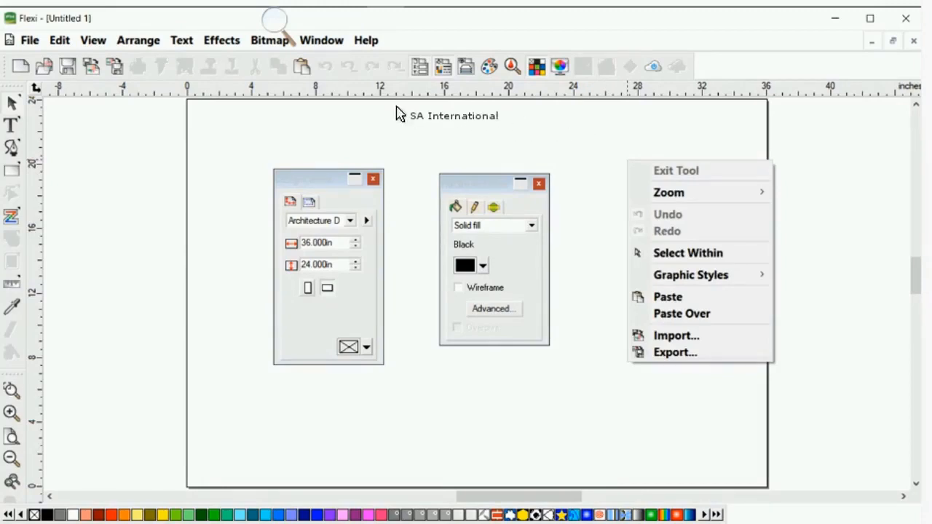
{"action": "right_click", "coordinate": [448, 83]}
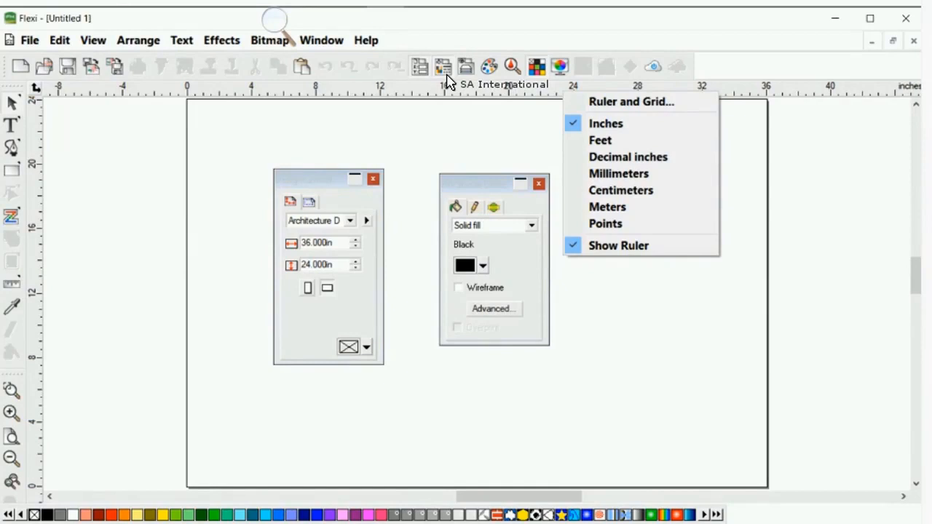
{"action": "right_click", "coordinate": [172, 61]}
{"action": "right_click", "coordinate": [170, 60]}
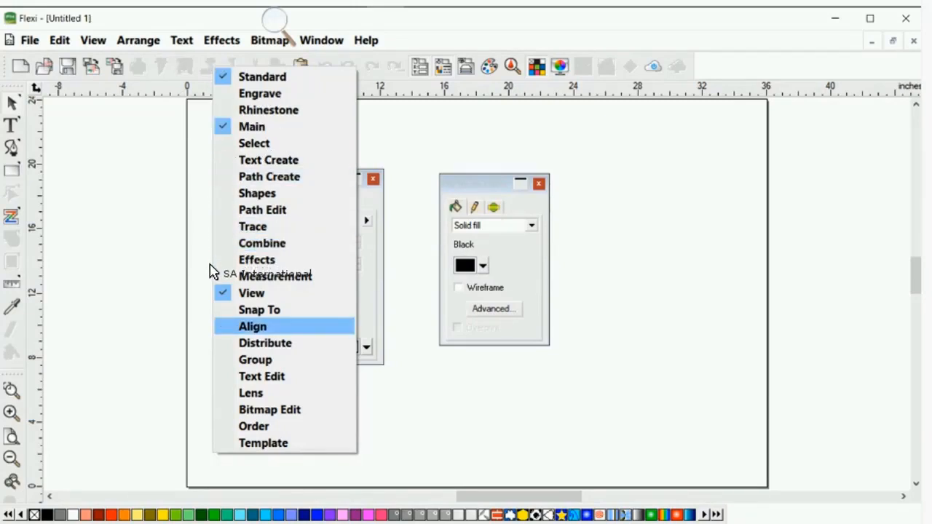
- Display the Align toolbar and dock it vertically beside the design area
{"action": "key", "text": "Return"}
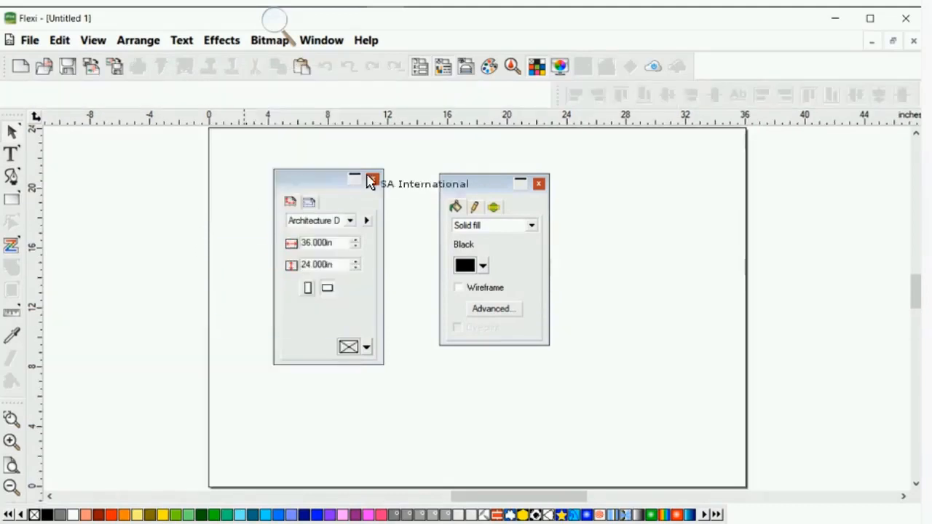
{"action": "mouse_move", "coordinate": [445, 87]}
{"action": "left_mouse_down"}
{"action": "mouse_move", "coordinate": [10, 85]}
{"action": "mouse_move", "coordinate": [703, 135]}
{"action": "mouse_move", "coordinate": [739, 125]}
{"action": "mouse_move", "coordinate": [712, 256]}
{"action": "mouse_move", "coordinate": [516, 397]}
{"action": "mouse_move", "coordinate": [574, 231]}
{"action": "mouse_move", "coordinate": [605, 193]}
{"action": "mouse_move", "coordinate": [695, 129]}
{"action": "mouse_move", "coordinate": [694, 174]}
{"action": "mouse_move", "coordinate": [635, 177]}
{"action": "mouse_move", "coordinate": [563, 148]}
{"action": "mouse_move", "coordinate": [333, 98]}
{"action": "mouse_move", "coordinate": [294, 61]}
{"action": "mouse_move", "coordinate": [323, 96]}
{"action": "mouse_move", "coordinate": [347, 349]}
{"action": "mouse_move", "coordinate": [370, 173]}
{"action": "mouse_move", "coordinate": [362, 191]}
{"action": "mouse_move", "coordinate": [347, 188]}
{"action": "mouse_move", "coordinate": [507, 134]}
{"action": "mouse_move", "coordinate": [463, 106]}
{"action": "left_mouse_up"}
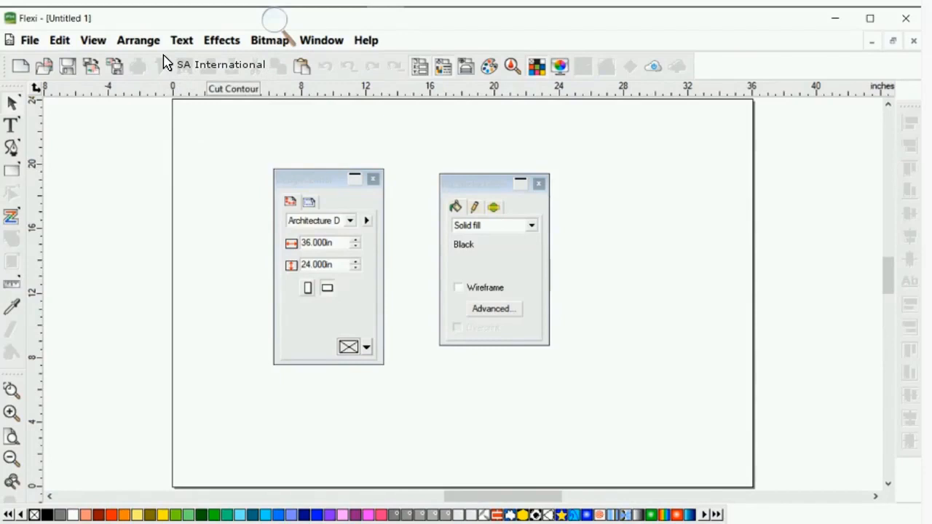
- Examine the list of available toolbars and the context menu of the color swatches
{"action": "right_click", "coordinate": [167, 63]}
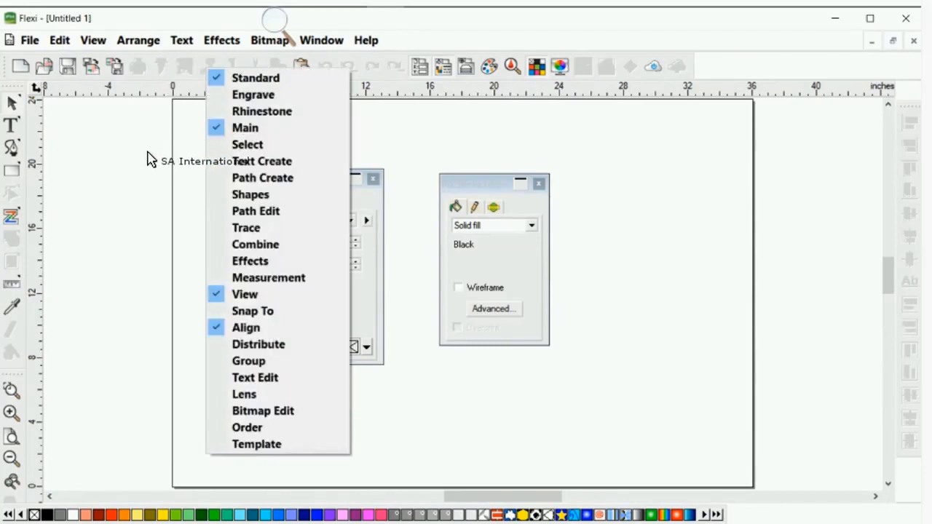
{"action": "left_click", "coordinate": [204, 320]}
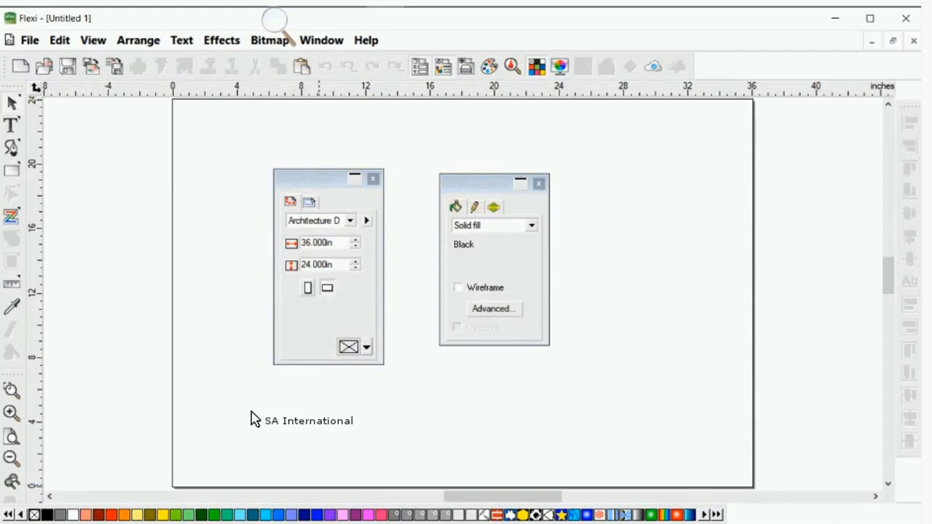
{"action": "right_click", "coordinate": [317, 514]}
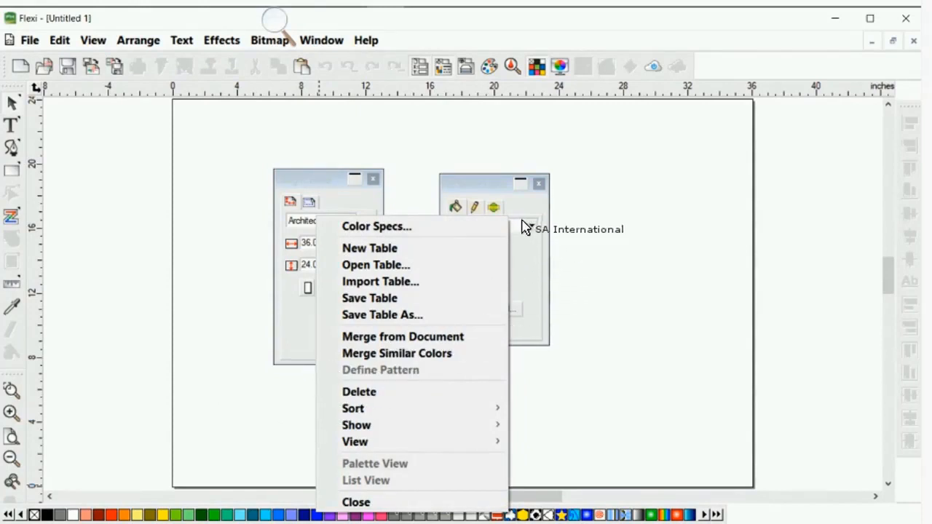
{"action": "left_click", "coordinate": [391, 154]}
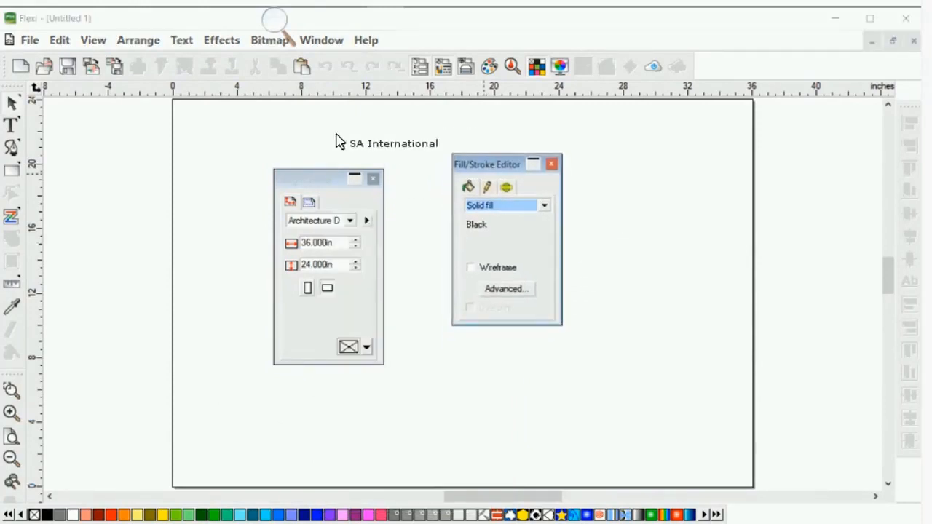
- Arrange the floating Fill/Stroke Editor and DesignCentral side by side over the page, with DesignCentral to the right
{"action": "left_click_drag", "start_coordinate": [484, 165], "coordinate": [489, 144]}
{"action": "mouse_move", "coordinate": [326, 178]}
{"action": "left_mouse_down"}
{"action": "mouse_move", "coordinate": [638, 159]}
{"action": "mouse_move", "coordinate": [626, 144]}
{"action": "left_mouse_up"}
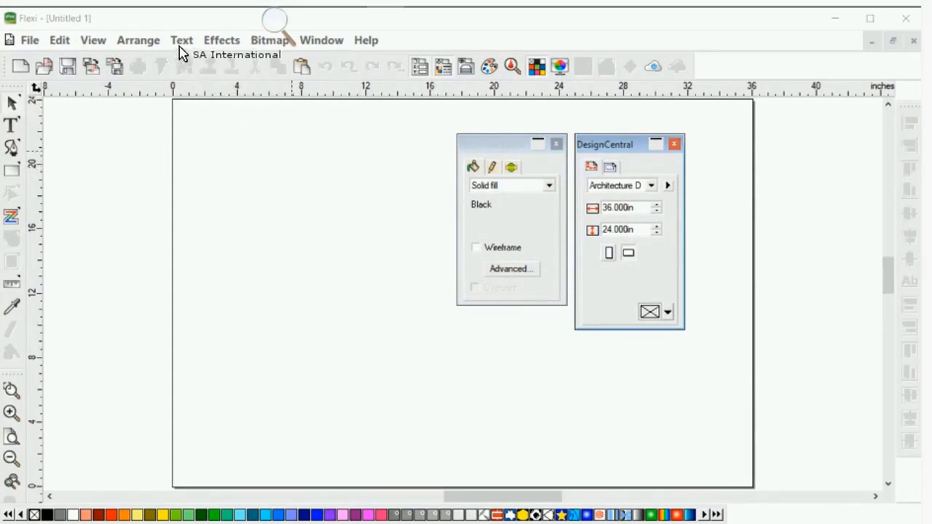
- Browse the commands for arranging objects and applying effects
{"action": "left_click", "coordinate": [139, 40]}
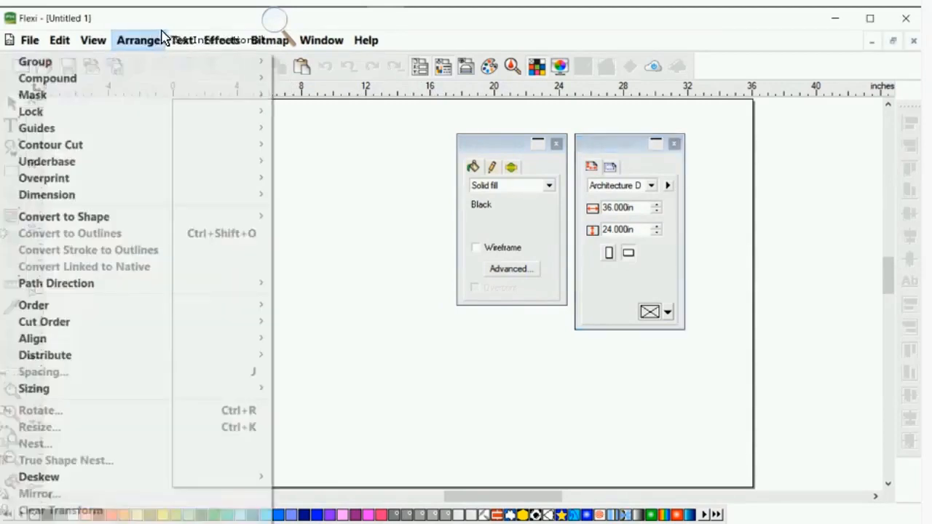
{"action": "mouse_move", "coordinate": [221, 40]}
{"action": "left_click", "coordinate": [251, 114]}
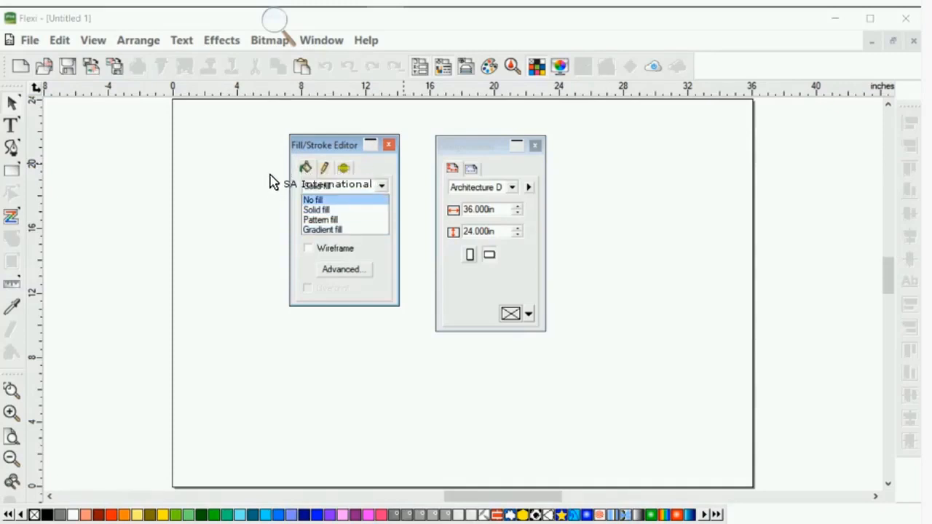
- Close the fill type list and swap the positions of the Fill/Stroke Editor and DesignCentral
{"action": "left_click", "coordinate": [316, 117]}
{"action": "left_click_drag", "start_coordinate": [325, 145], "coordinate": [633, 145]}
{"action": "left_click_drag", "start_coordinate": [473, 145], "coordinate": [374, 136]}
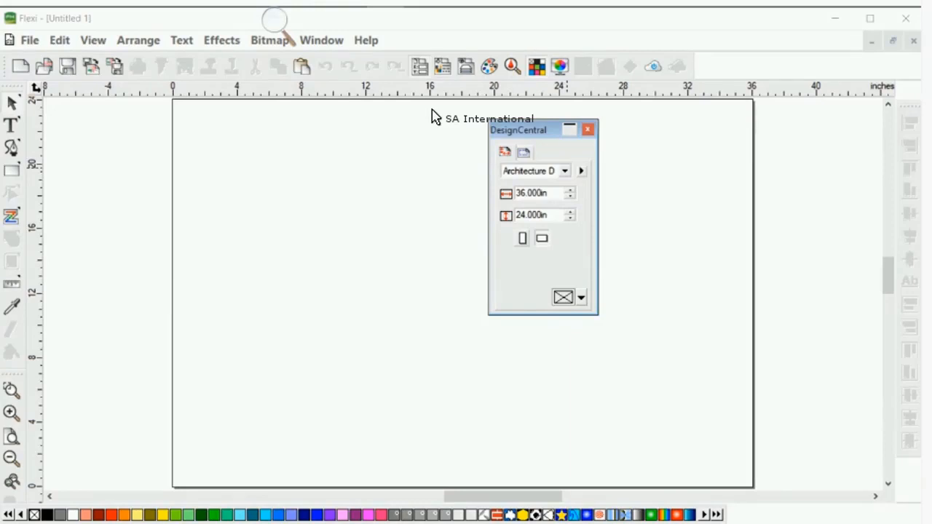
- Set the page width to 6ft in DesignCentral
{"action": "left_click_drag", "start_coordinate": [431, 118], "coordinate": [458, 216]}
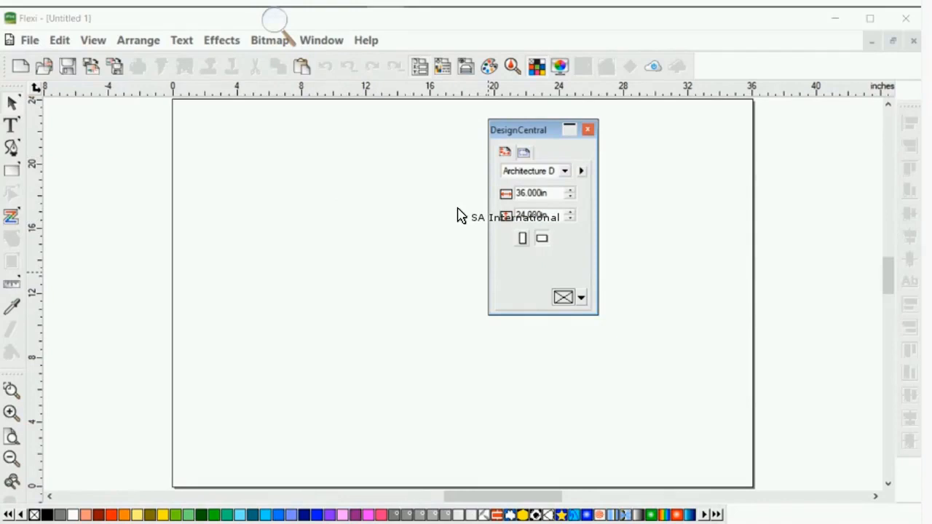
{"action": "left_click_drag", "start_coordinate": [458, 216], "coordinate": [412, 244]}
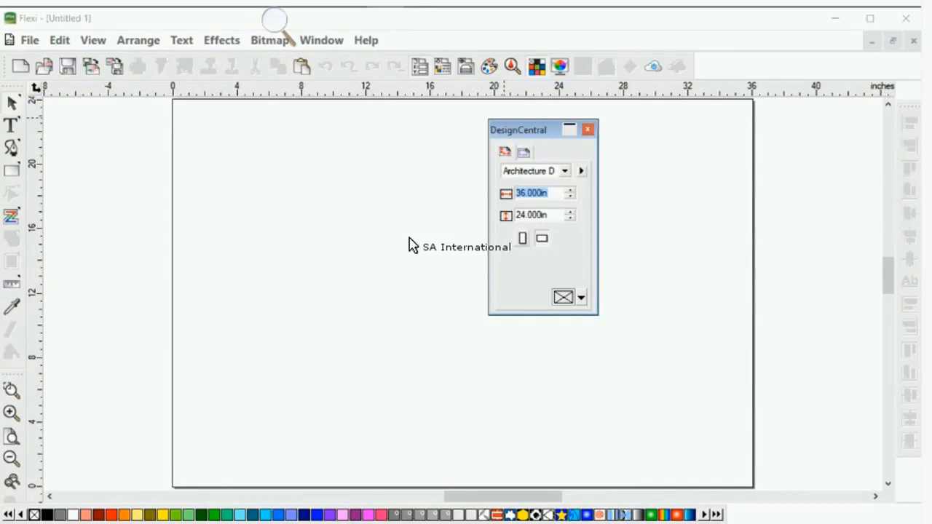
{"action": "type", "text": "6"}
{"action": "key", "text": "BackSpace"}
{"action": "type", "text": "6ft"}
{"action": "key", "text": "Return"}
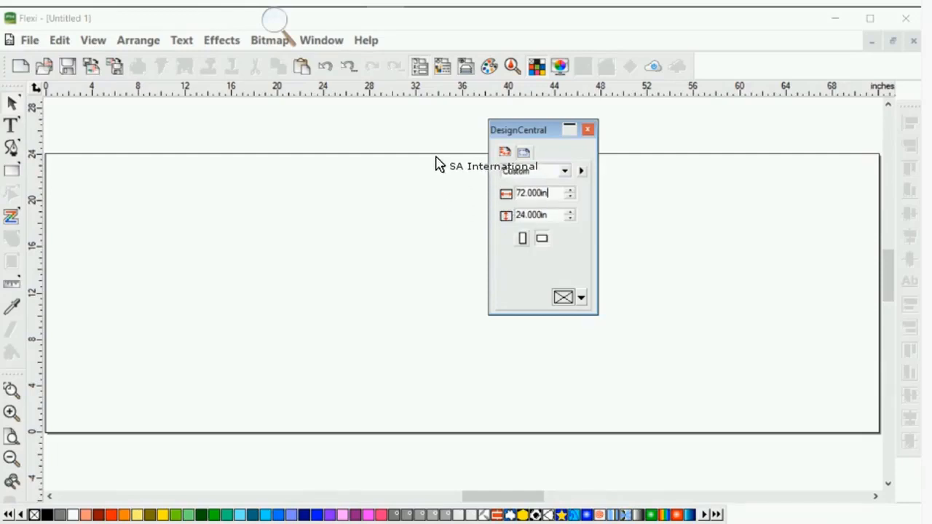
- Set the page width to 36+3/16 in DesignCentral and divide that value by 2
{"action": "key", "text": "ctrl+a"}
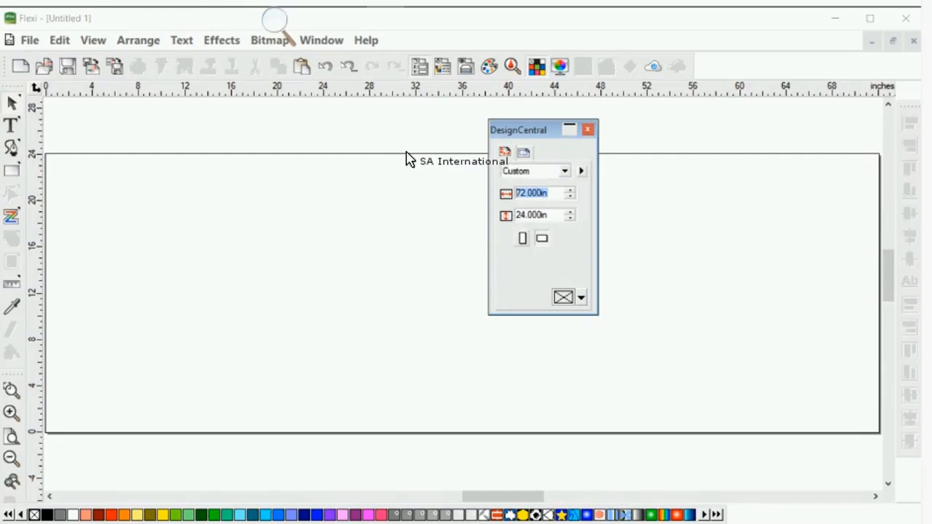
{"action": "type", "text": "36+3/16"}
{"action": "key", "text": "Return"}
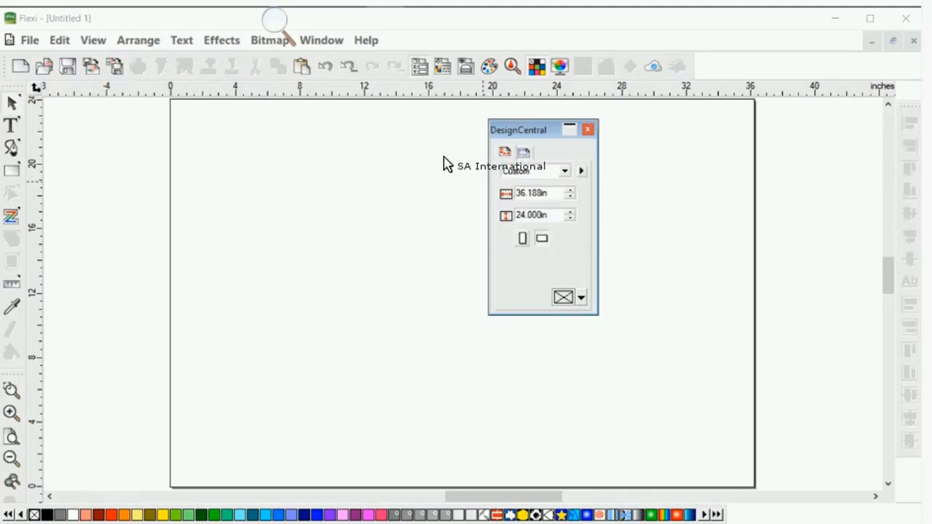
{"action": "type", "text": "/2"}
{"action": "key", "text": "Tab"}
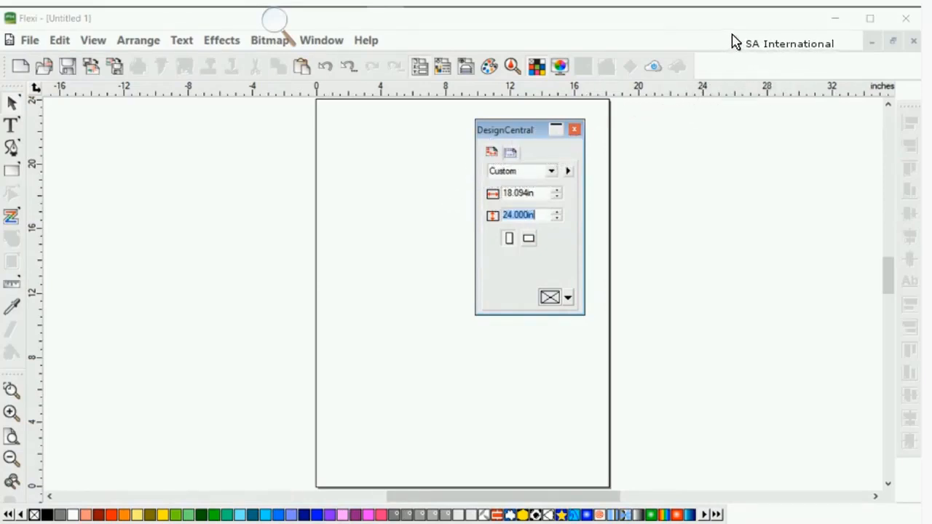
- Close the Untitled 1 document without saving and create a new blank document
{"action": "left_click", "coordinate": [914, 41]}
{"action": "left_click", "coordinate": [465, 323]}
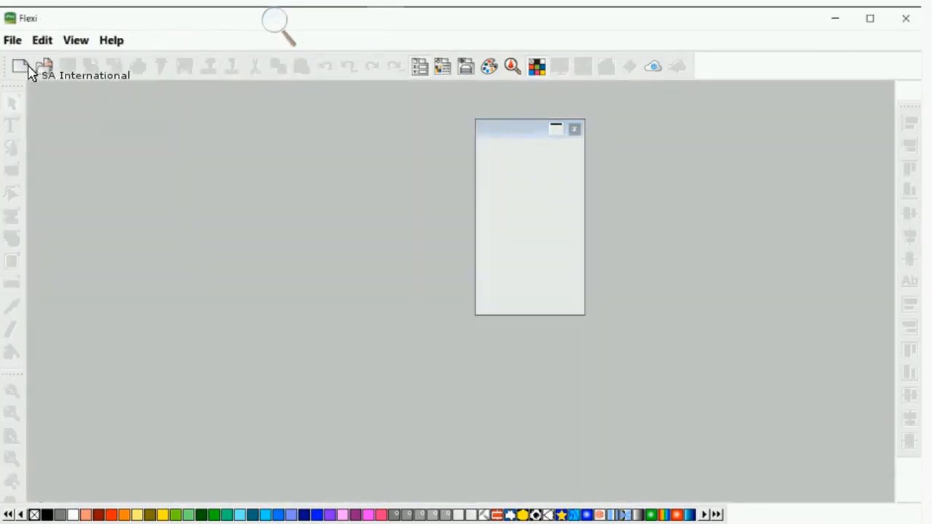
{"action": "left_click", "coordinate": [20, 66]}
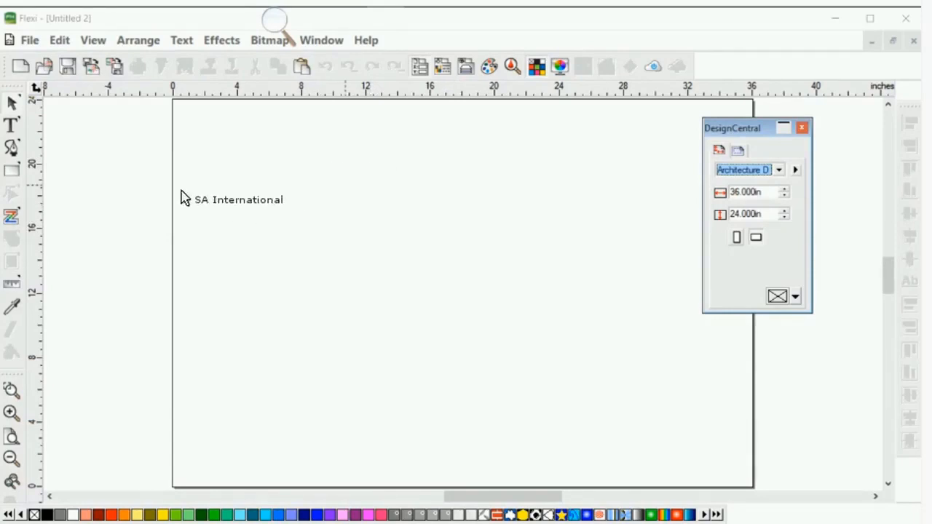
- Draw a rectangle about 14.9 in wide and 7.2 in high in the upper part of the page
{"action": "left_click", "coordinate": [11, 146]}
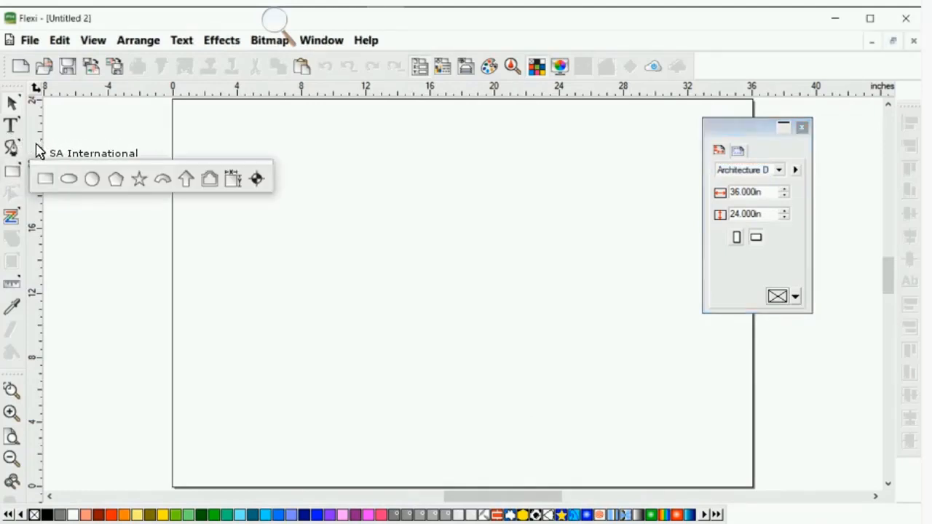
{"action": "left_click", "coordinate": [45, 179]}
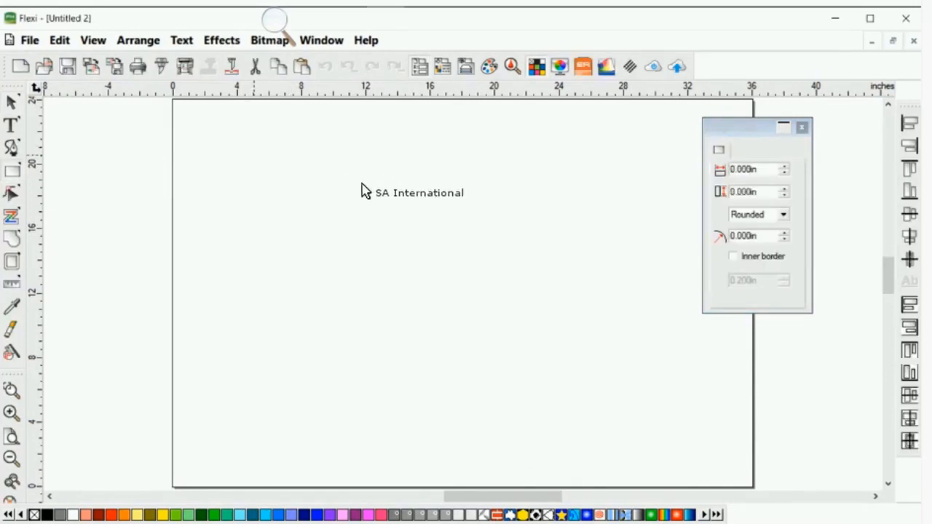
{"action": "left_click", "coordinate": [389, 219]}
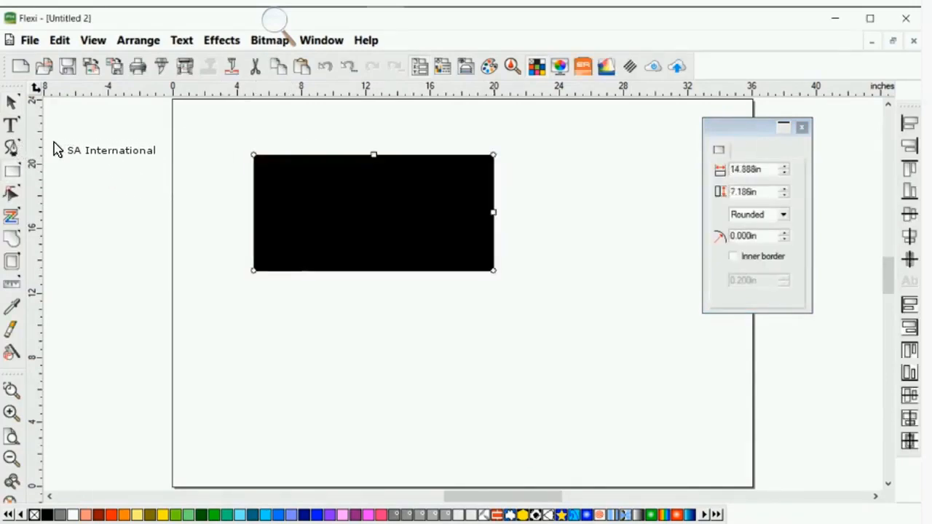
- Draw a five-pointed star with an outer radius of about 5.7 in below the rectangle, move it up and left, and deselect it
{"action": "left_click", "coordinate": [138, 179]}
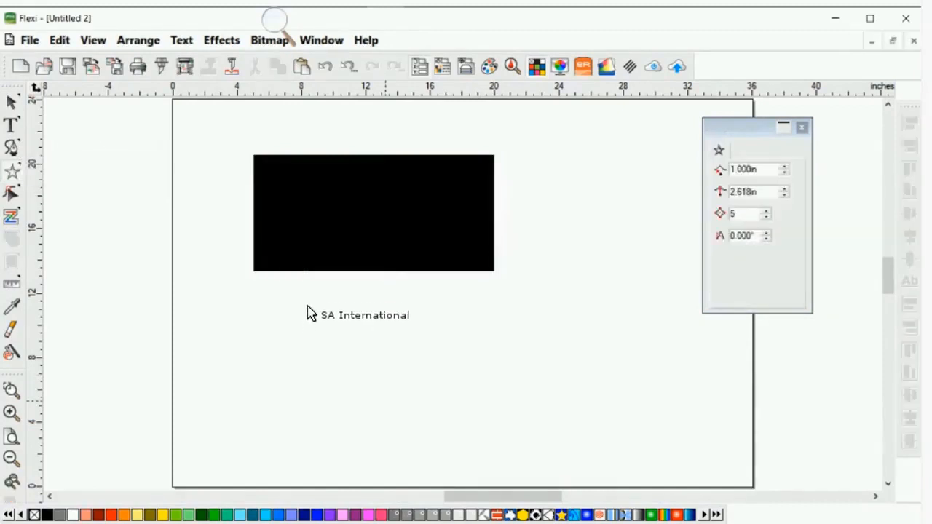
{"action": "left_click_drag", "start_coordinate": [386, 401], "coordinate": [386, 310]}
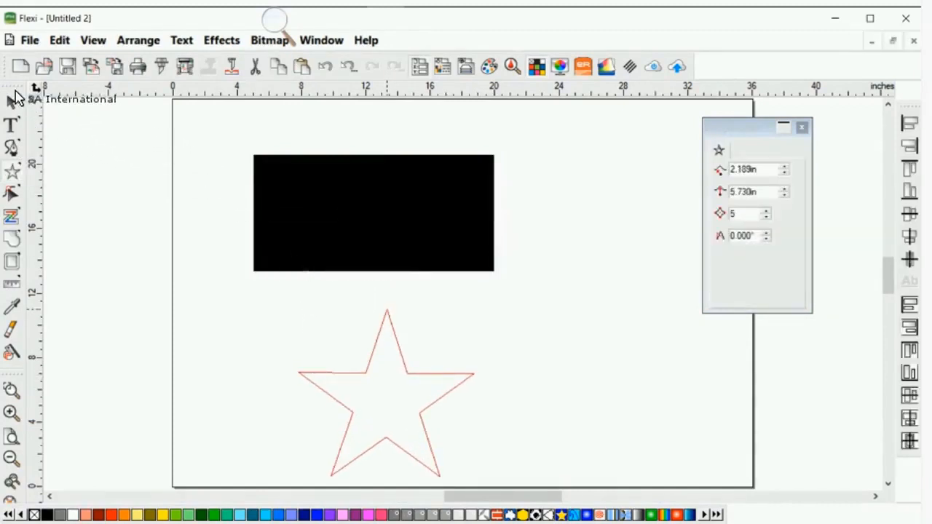
{"action": "left_click", "coordinate": [12, 102]}
{"action": "left_click_drag", "start_coordinate": [286, 307], "coordinate": [251, 299]}
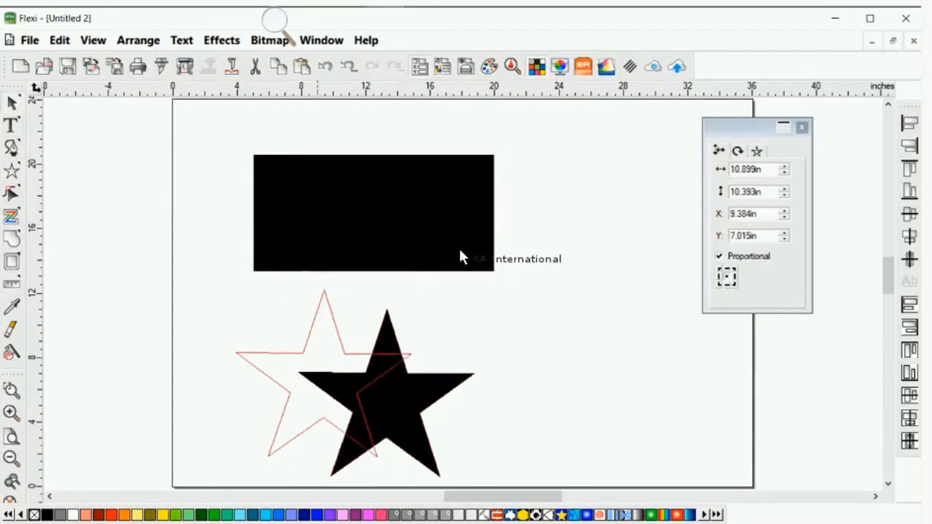
{"action": "left_click", "coordinate": [519, 177]}
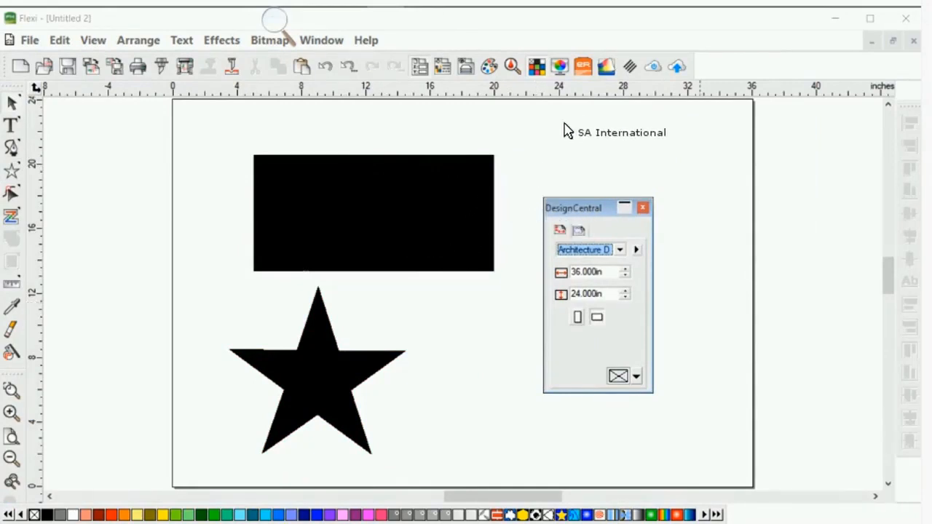
- Round the rectangle's corners to a radius of about 1.6 in and enable its inner border
{"action": "left_click", "coordinate": [279, 165]}
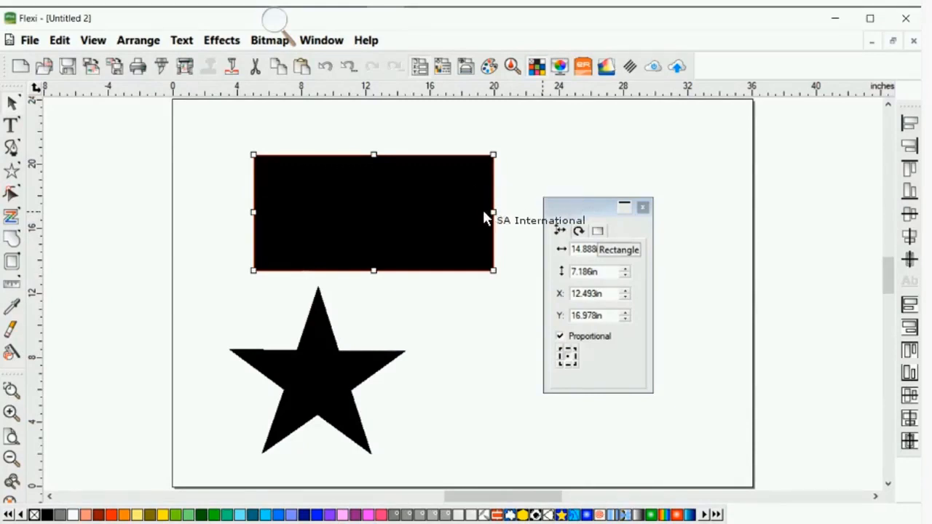
{"action": "left_click", "coordinate": [597, 231]}
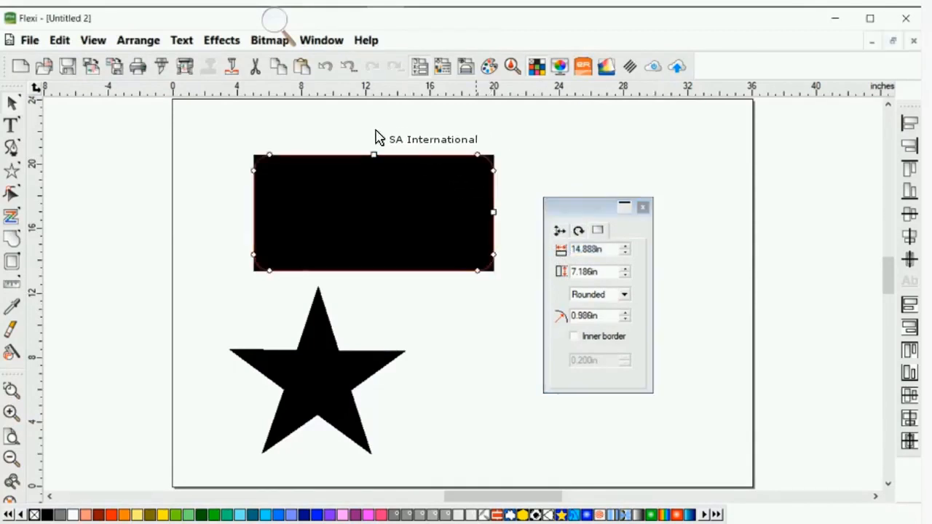
{"action": "left_click_drag", "start_coordinate": [493, 270], "coordinate": [502, 240]}
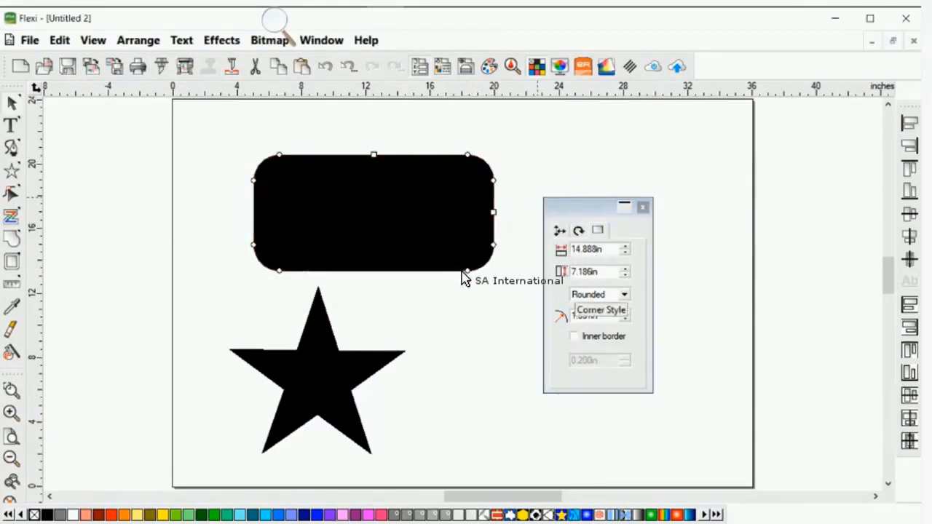
{"action": "left_click", "coordinate": [574, 336]}
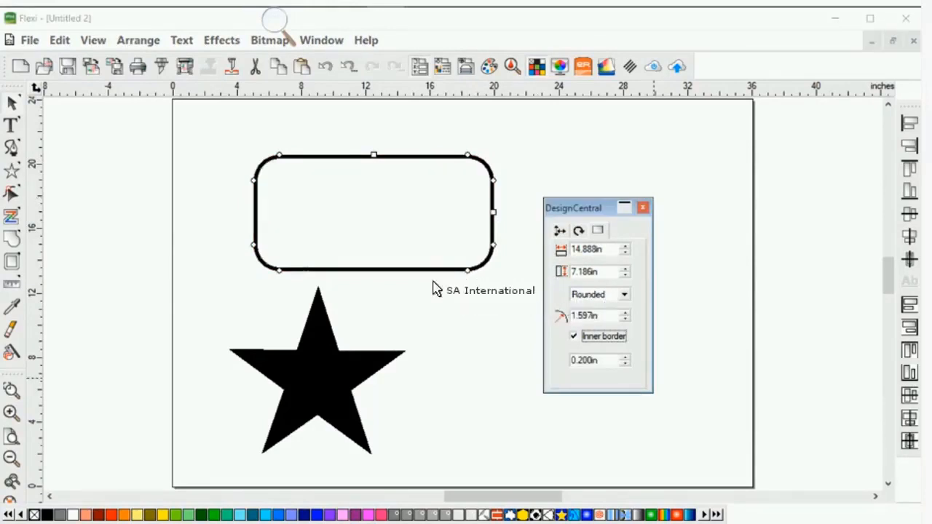
- Reselect the bordered rectangle by its outline and move DesignCentral close beside it
{"action": "left_click", "coordinate": [381, 260]}
{"action": "left_click", "coordinate": [381, 261]}
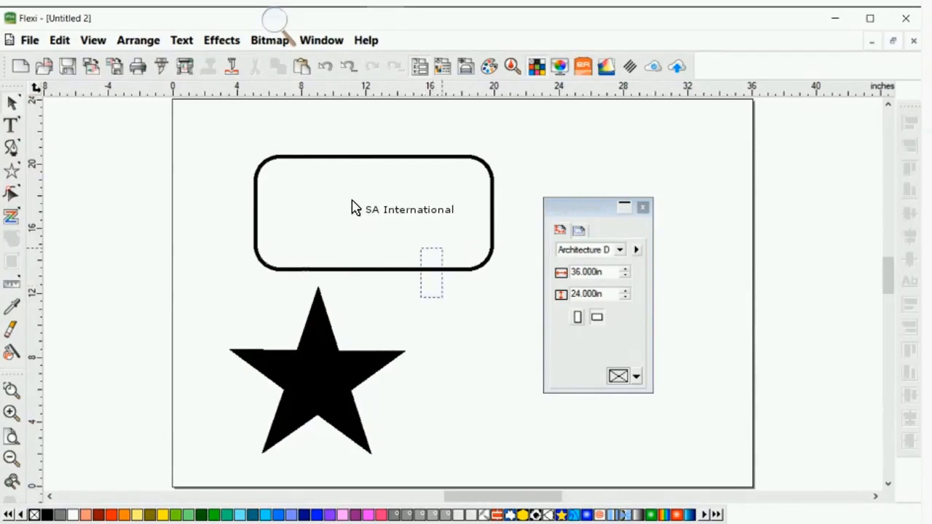
{"action": "left_click", "coordinate": [484, 181]}
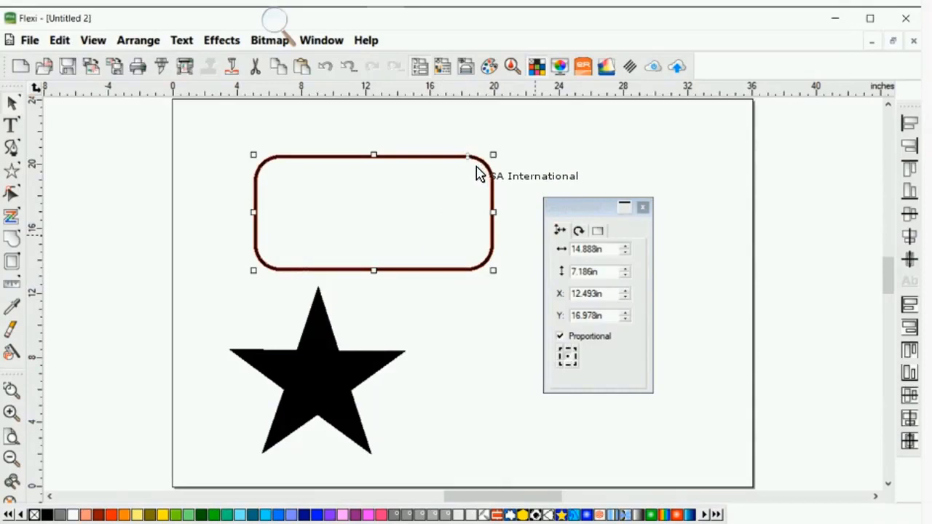
{"action": "left_click_drag", "start_coordinate": [599, 209], "coordinate": [566, 162]}
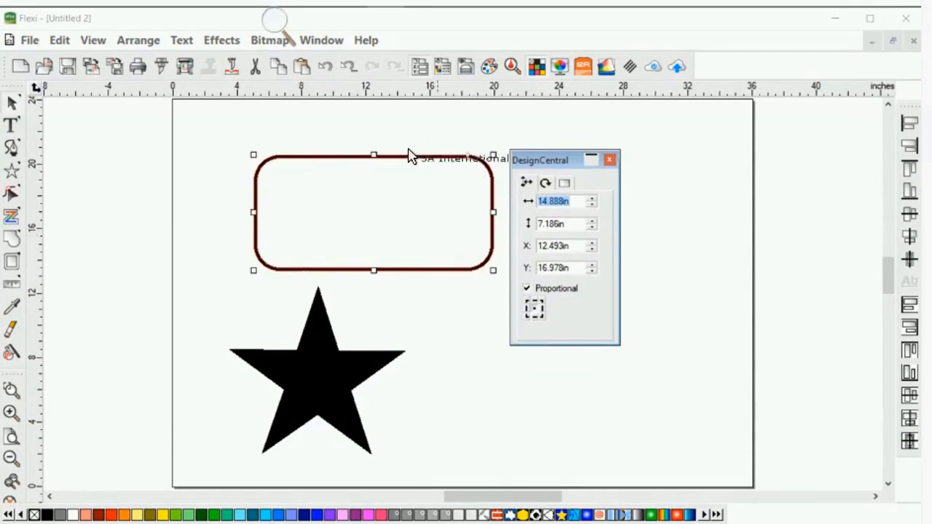
- Set the rectangle's corner radius to 0.000in and its inner border width to 0.100in
{"action": "double_click", "coordinate": [451, 154]}
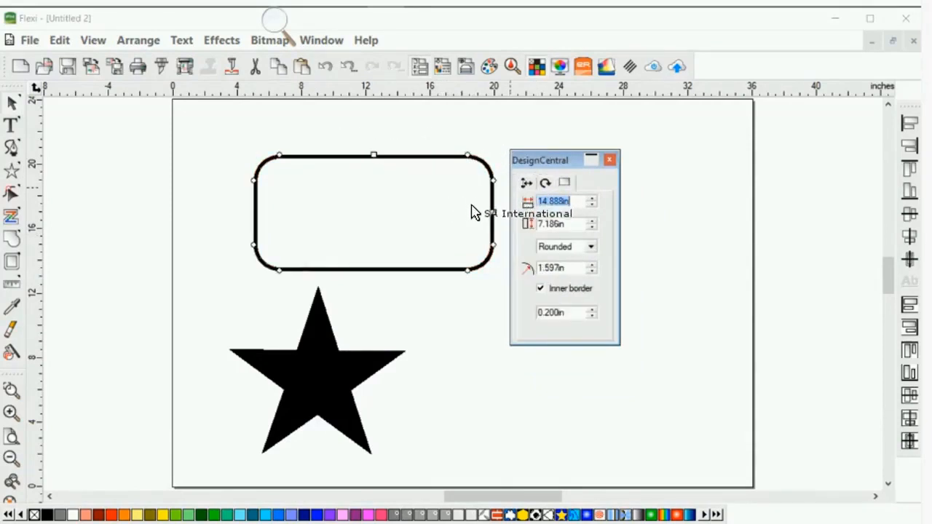
{"action": "left_click", "coordinate": [592, 271]}
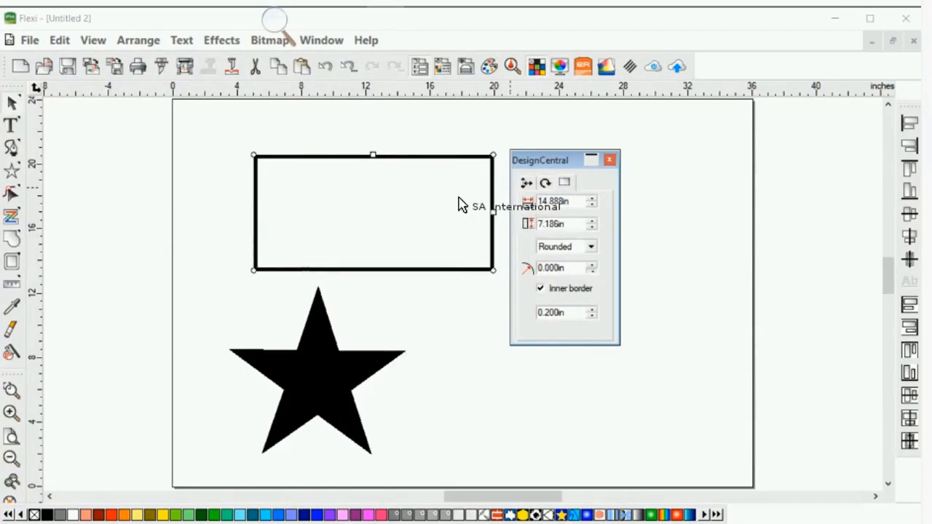
{"action": "left_click", "coordinate": [592, 316]}
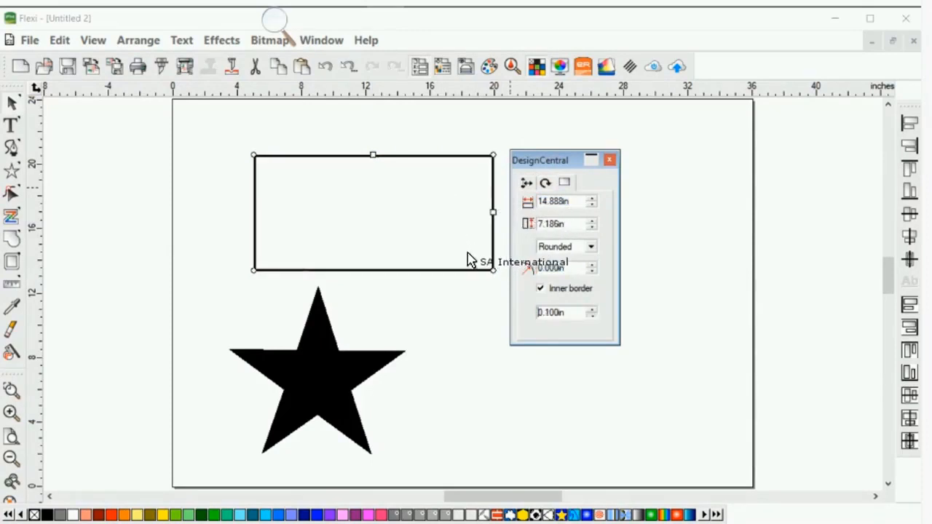
- Turn off the rectangle's inner border and check the Text tool's settings in DesignCentral
{"action": "left_click", "coordinate": [561, 289]}
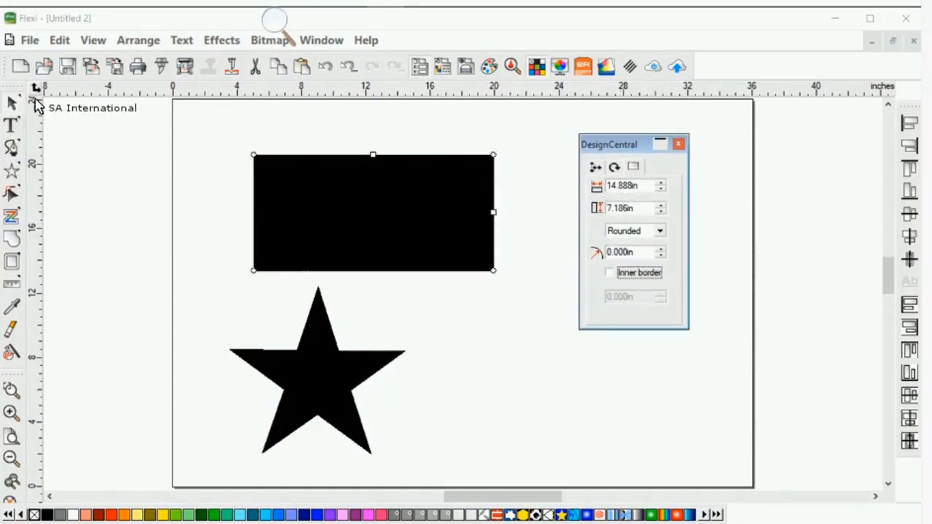
{"action": "left_click", "coordinate": [11, 125]}
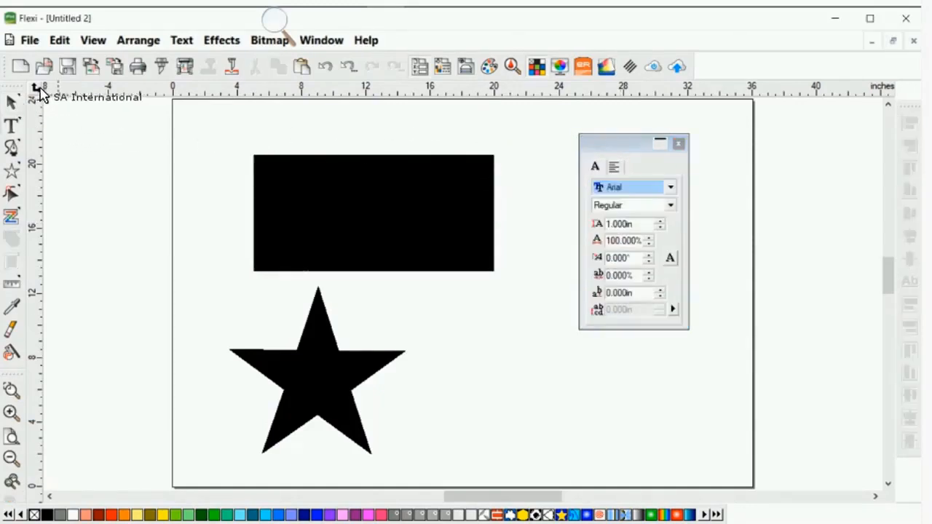
{"action": "left_click", "coordinate": [340, 154]}
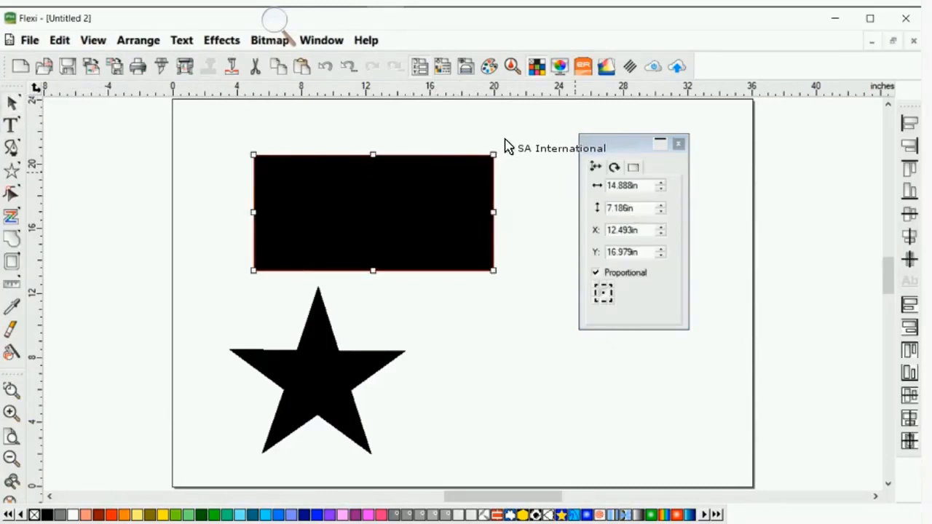
- Bring up the black rectangle's shape properties again and delete the rectangle
{"action": "double_click", "coordinate": [370, 181]}
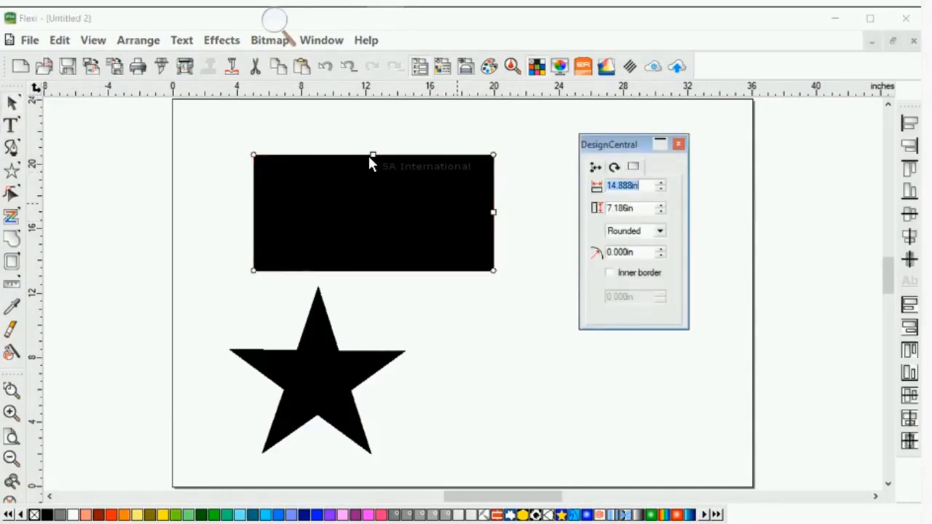
{"action": "left_click", "coordinate": [368, 155]}
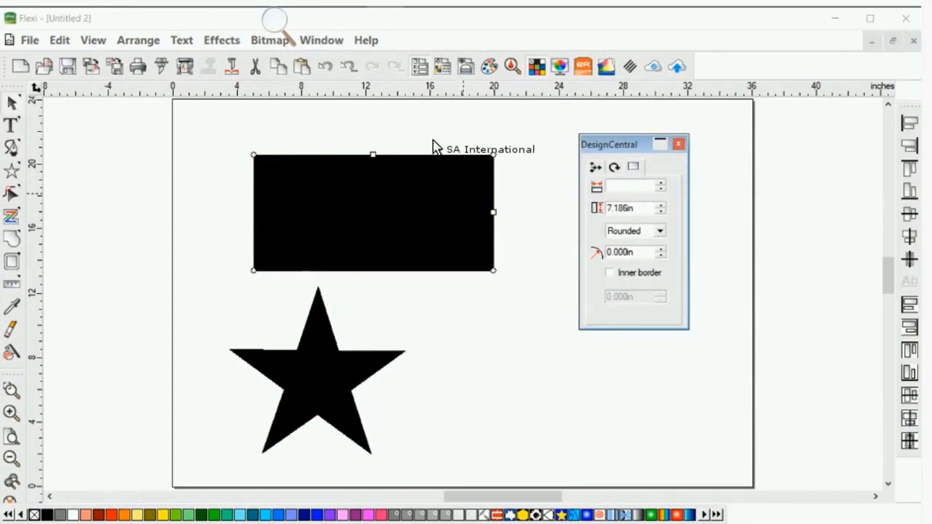
{"action": "left_click", "coordinate": [332, 169]}
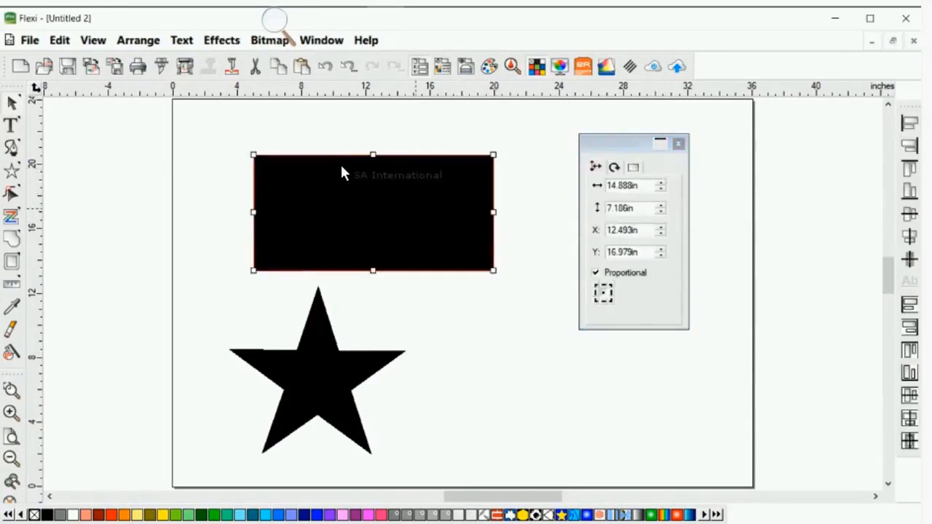
{"action": "key", "text": "Delete"}
- Fill the star with orange-red and move it to about X 9.9 in, Y 13.7 in
{"action": "left_click_drag", "start_coordinate": [266, 283], "coordinate": [275, 209]}
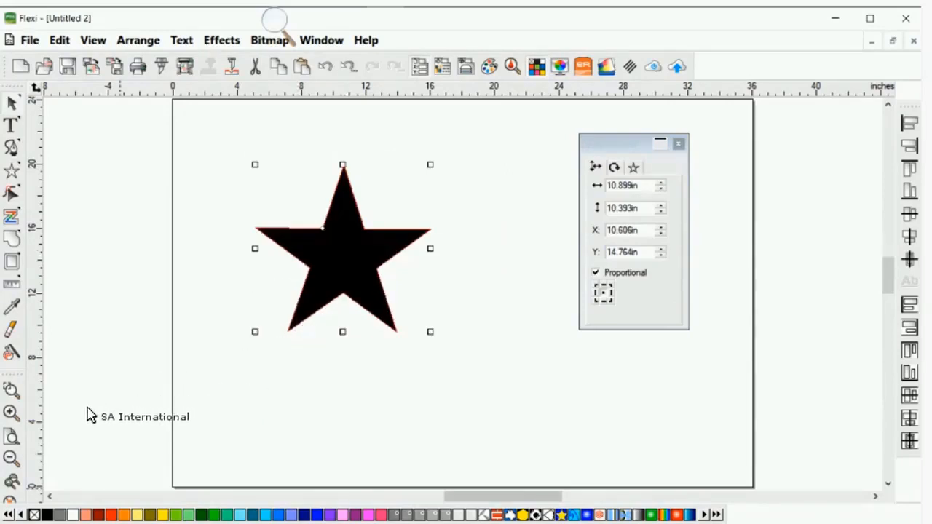
{"action": "left_click_drag", "start_coordinate": [113, 413], "coordinate": [174, 52]}
- Try a black Cast shadow on the star, reshaping its outline by eye
{"action": "left_click", "coordinate": [221, 40]}
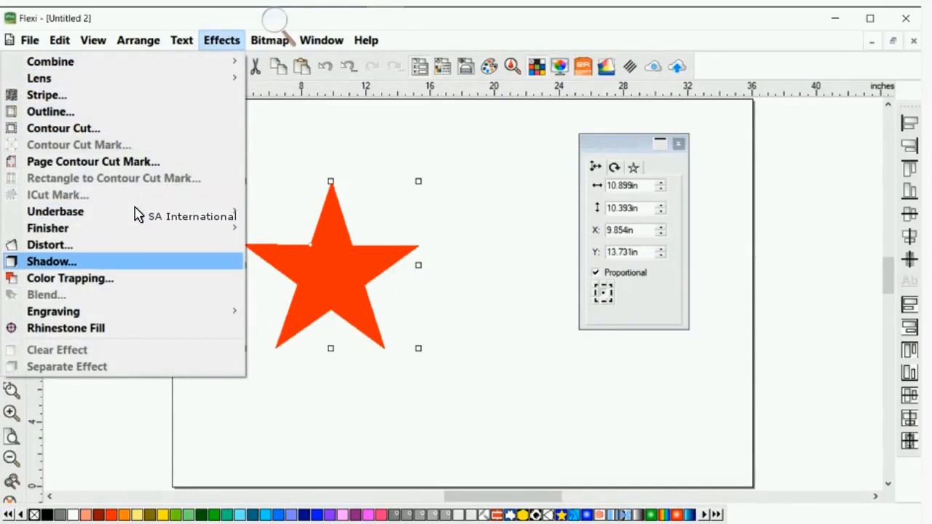
{"action": "left_click", "coordinate": [136, 261]}
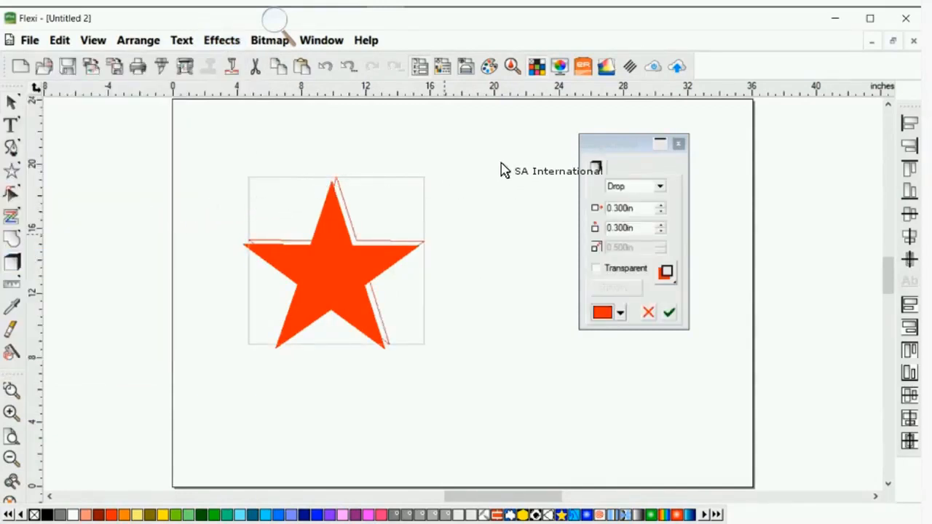
{"action": "key", "text": "alt+Down"}
{"action": "key", "text": "Down"}
{"action": "key", "text": "Down"}
{"action": "key", "text": "Down"}
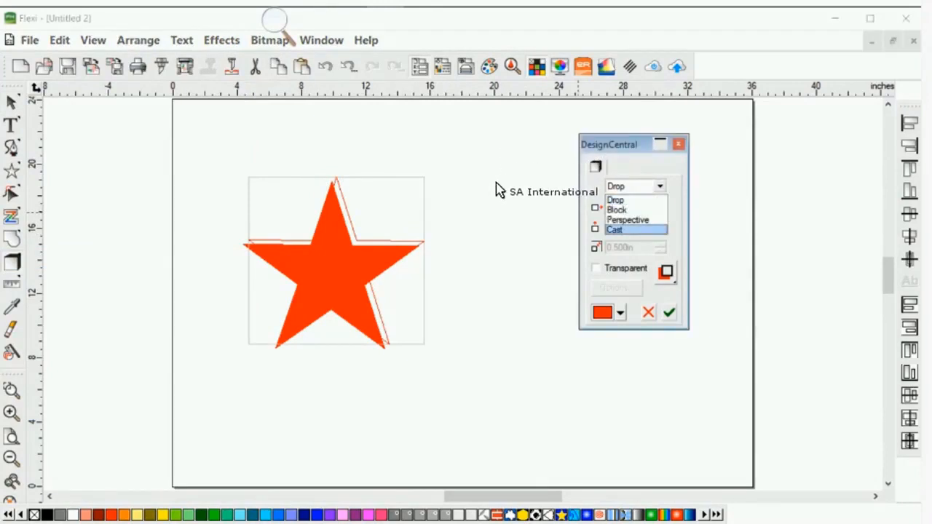
{"action": "key", "text": "Return"}
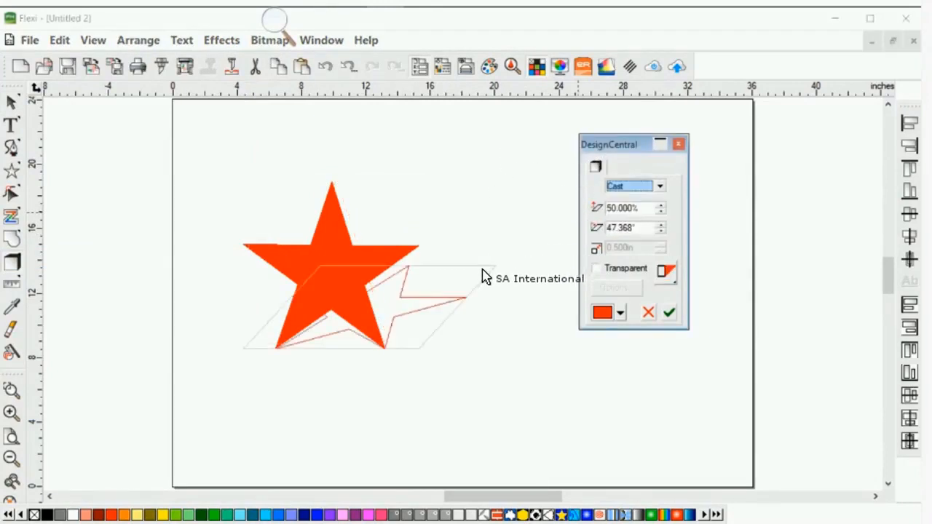
{"action": "left_click", "coordinate": [621, 312]}
{"action": "left_click", "coordinate": [616, 354]}
{"action": "left_click_drag", "start_coordinate": [383, 240], "coordinate": [406, 179]}
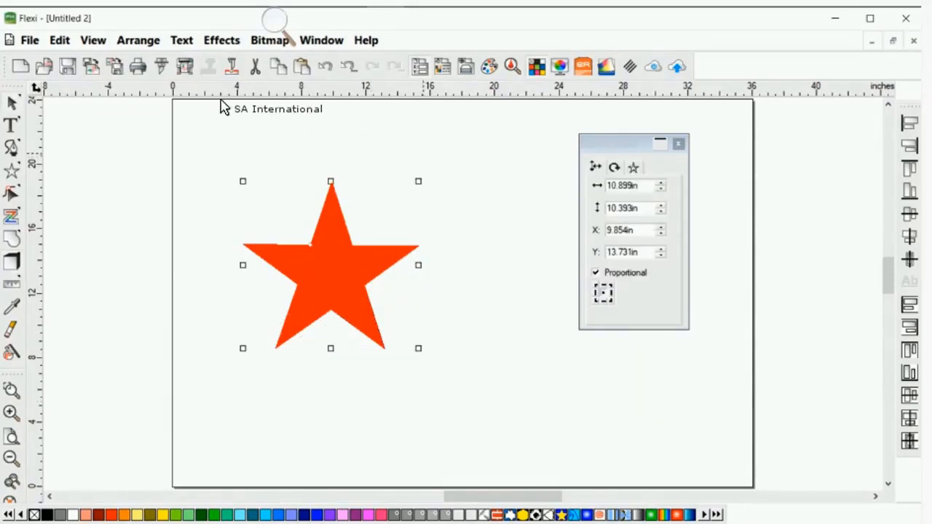
- Apply a black Cast shadow to the star with a length of about 43.7% and an angle of about 27.4°
{"action": "key", "text": "alt+c"}
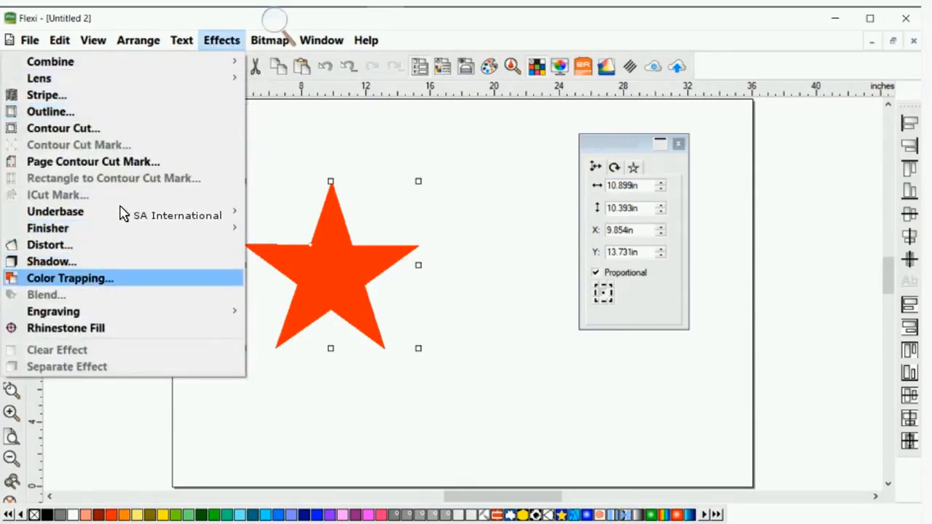
{"action": "key", "text": "Up"}
{"action": "key", "text": "Return"}
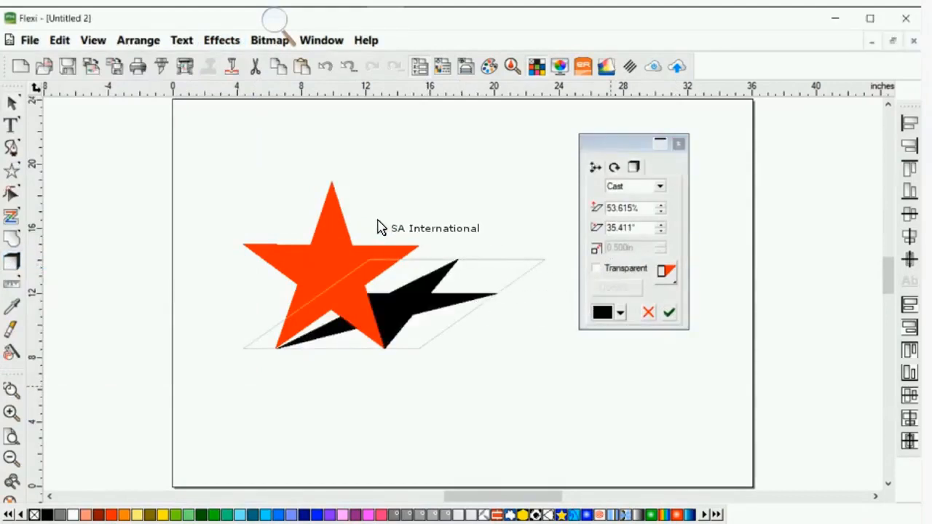
{"action": "left_click_drag", "start_coordinate": [377, 224], "coordinate": [394, 250]}
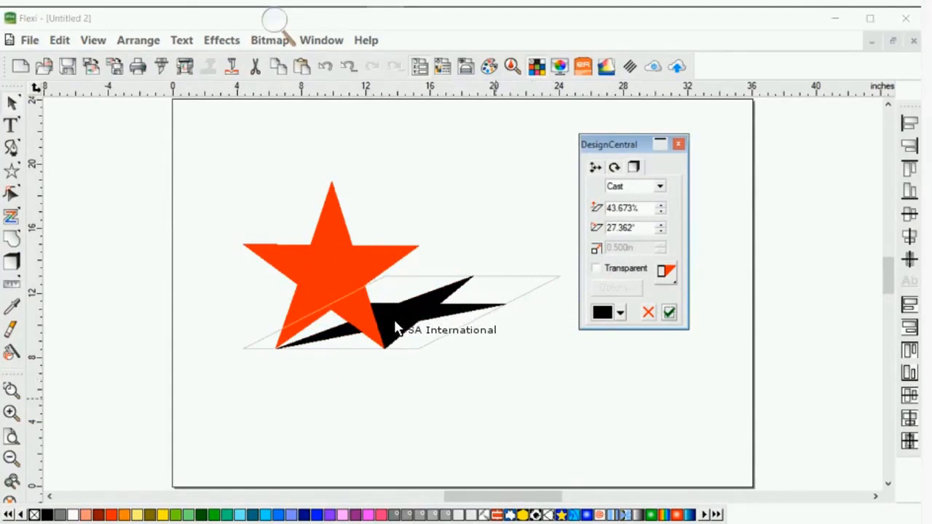
- Move the star together with its shadow around the page, finishing at about X 12.7 in, Y 14.2 in
{"action": "left_click_drag", "start_coordinate": [300, 249], "coordinate": [301, 319]}
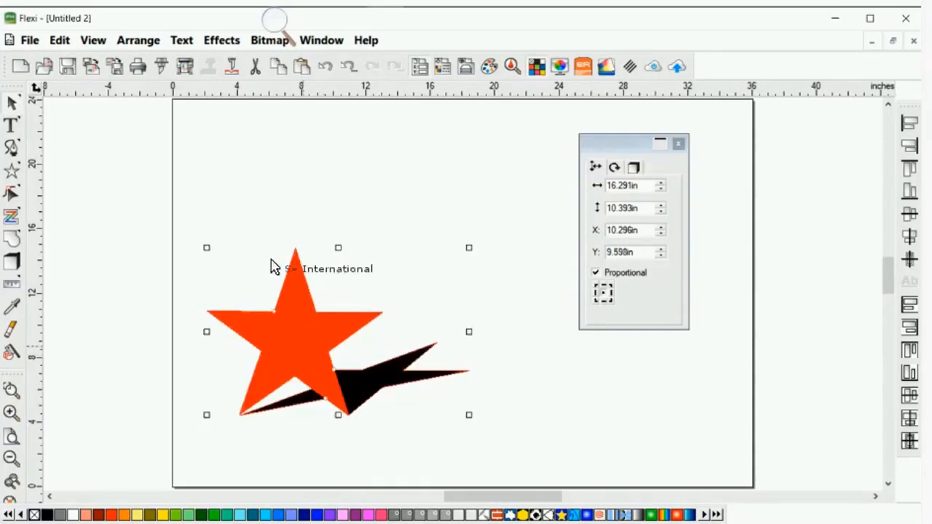
{"action": "left_click_drag", "start_coordinate": [274, 266], "coordinate": [312, 205]}
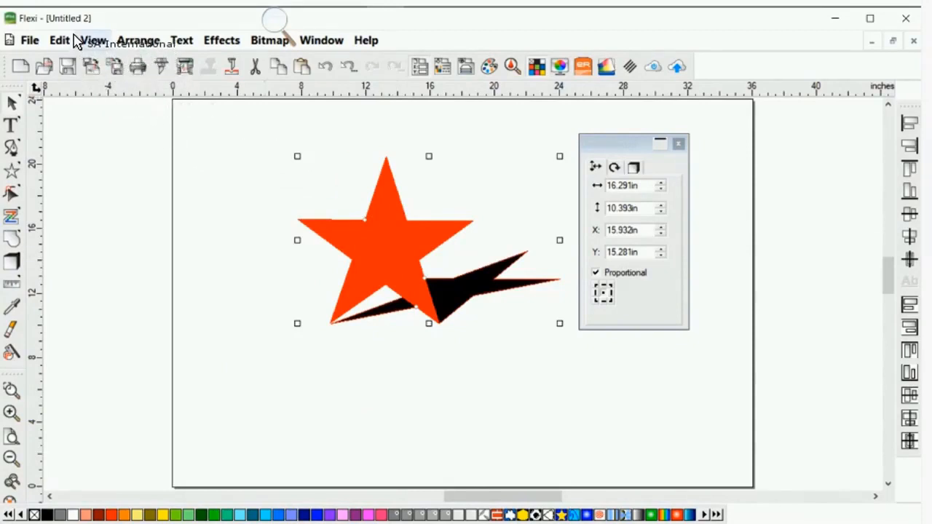
{"action": "left_click", "coordinate": [92, 40]}
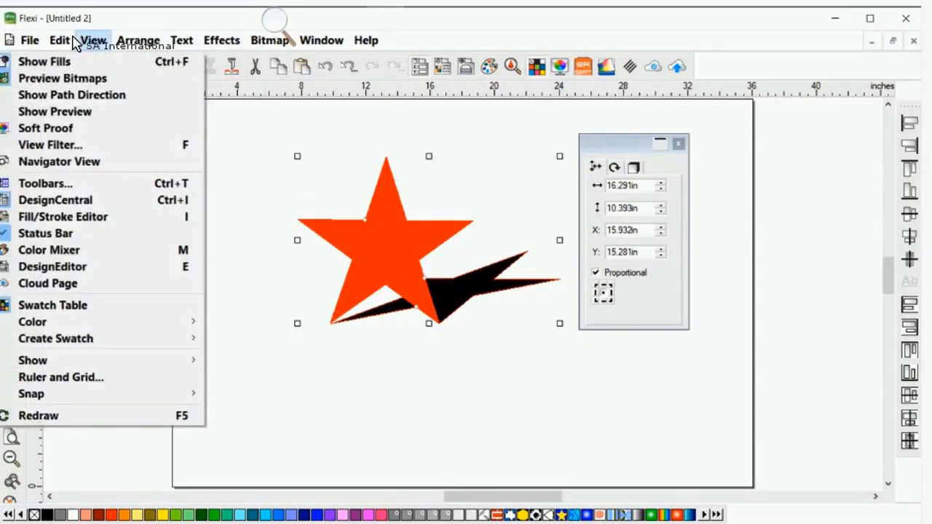
{"action": "left_click", "coordinate": [55, 96]}
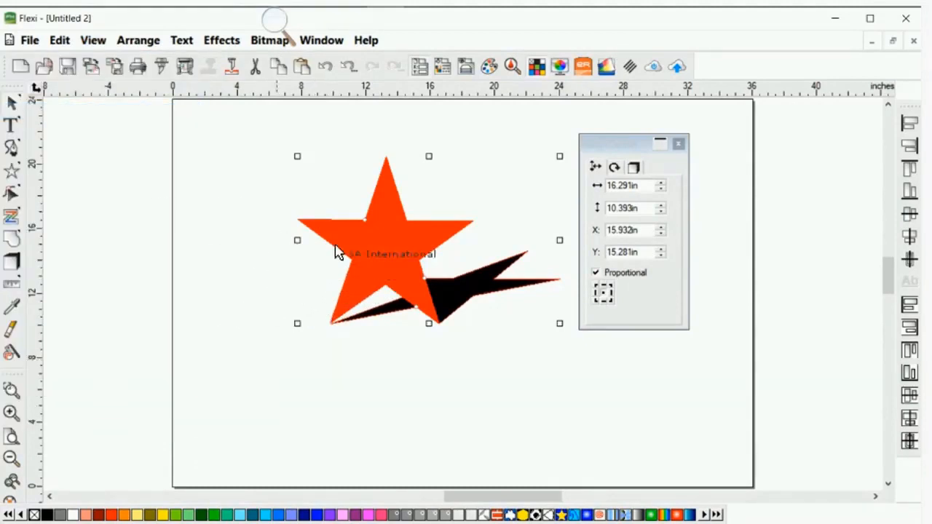
{"action": "left_click_drag", "start_coordinate": [318, 188], "coordinate": [347, 195]}
{"action": "left_click_drag", "start_coordinate": [335, 185], "coordinate": [293, 182]}
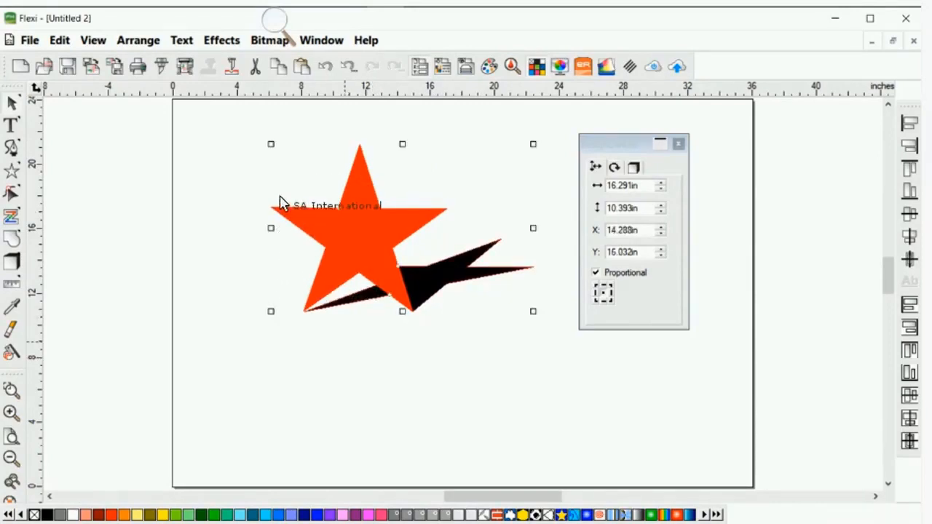
{"action": "left_click_drag", "start_coordinate": [278, 196], "coordinate": [263, 206]}
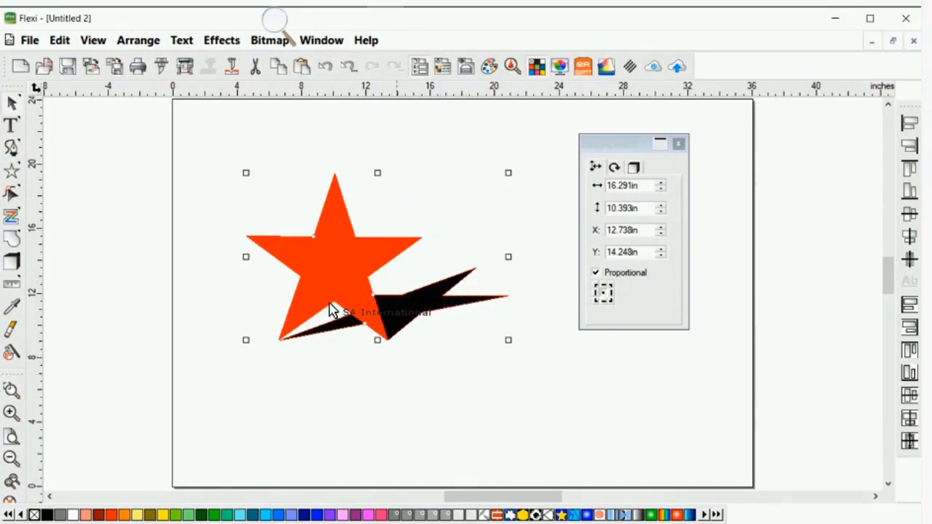
- Deselect and reselect the shadowed star, and place DesignCentral close beside it
{"action": "left_click", "coordinate": [265, 213]}
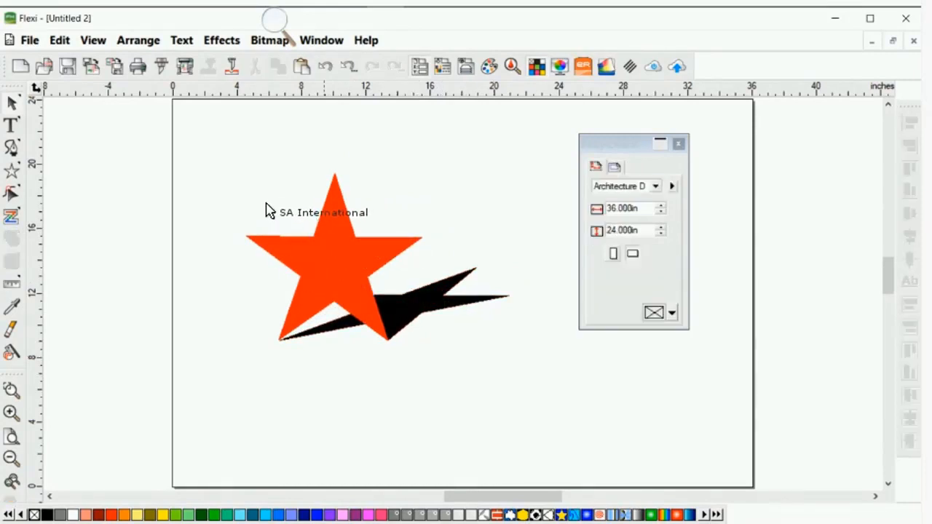
{"action": "key", "text": "ctrl+a"}
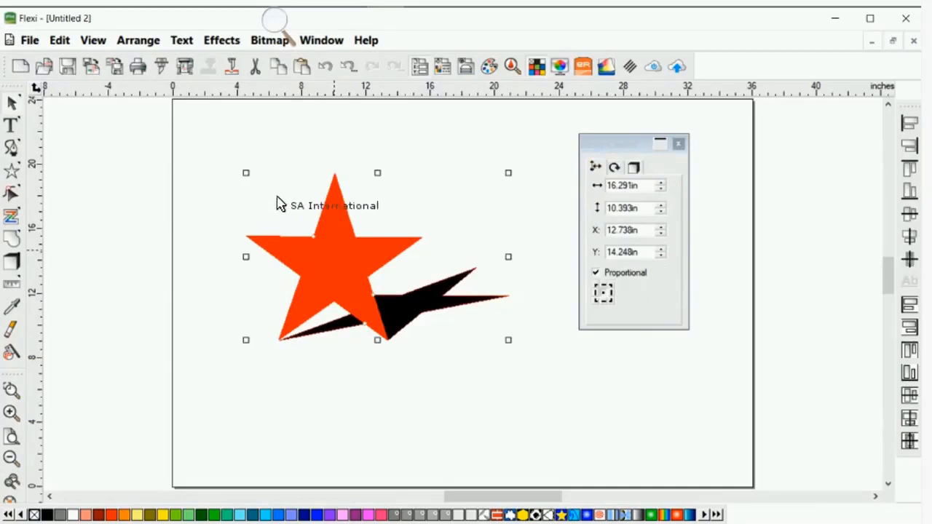
{"action": "left_click_drag", "start_coordinate": [632, 144], "coordinate": [519, 162]}
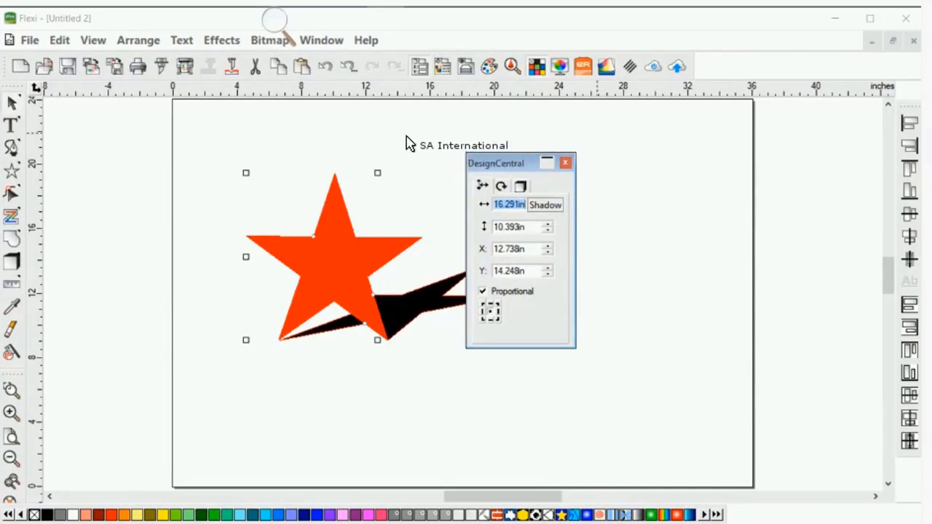
{"action": "left_click_drag", "start_coordinate": [518, 164], "coordinate": [573, 166]}
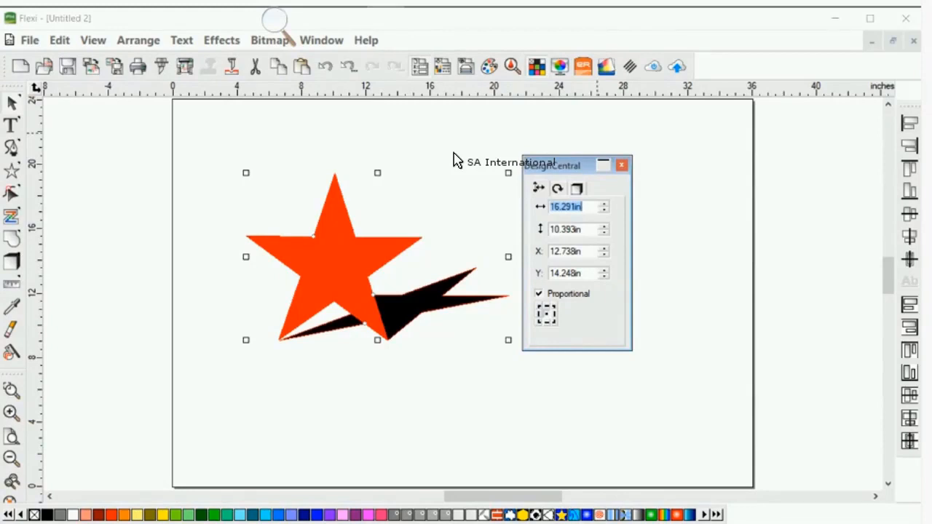
{"action": "left_click_drag", "start_coordinate": [575, 166], "coordinate": [588, 161]}
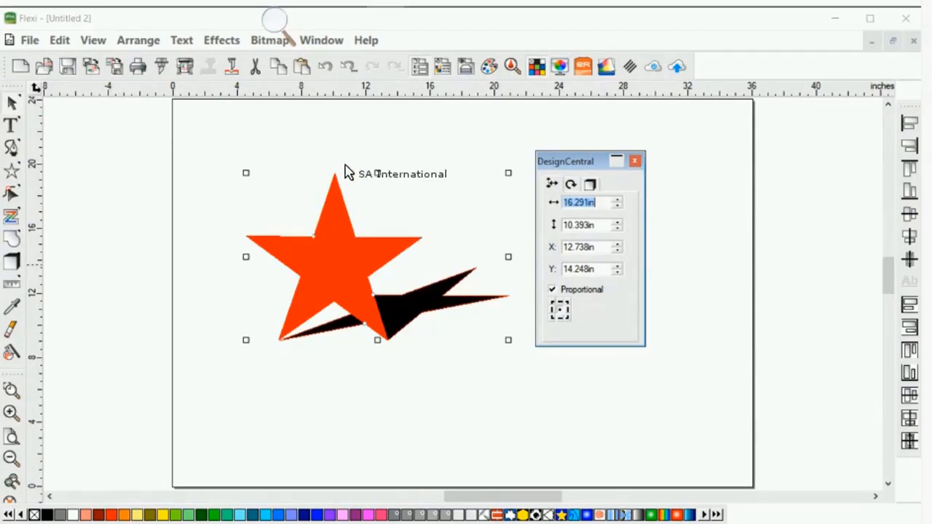
- Select only the original star inside the shadow effect with Select Within
{"action": "left_click", "coordinate": [340, 120]}
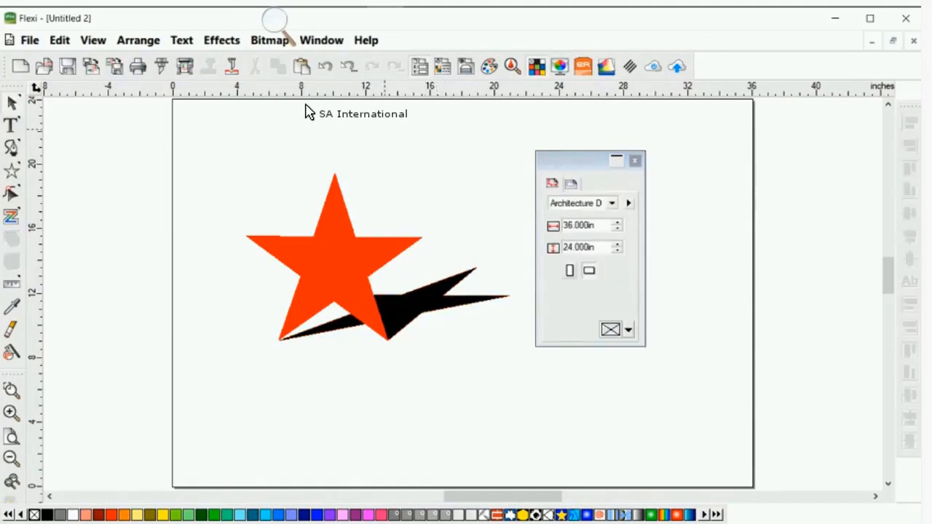
{"action": "right_click", "coordinate": [306, 112]}
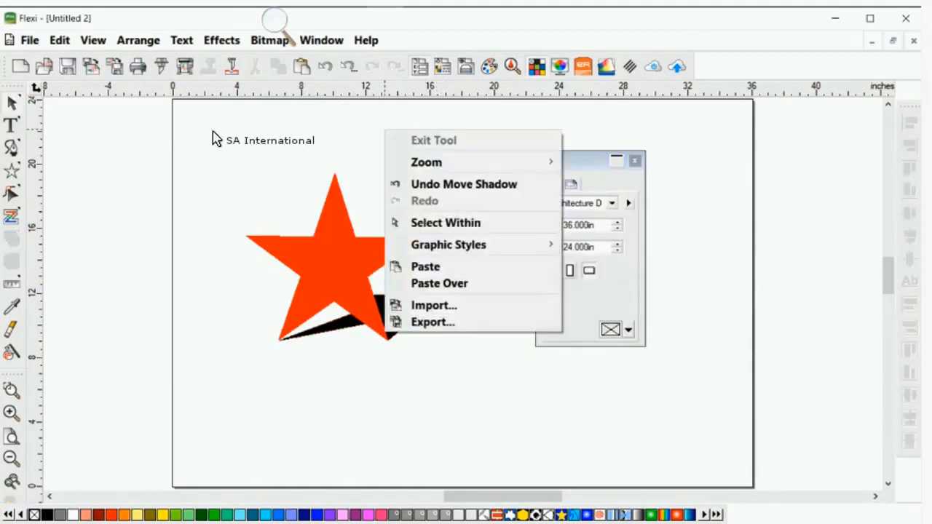
{"action": "right_click", "coordinate": [226, 112]}
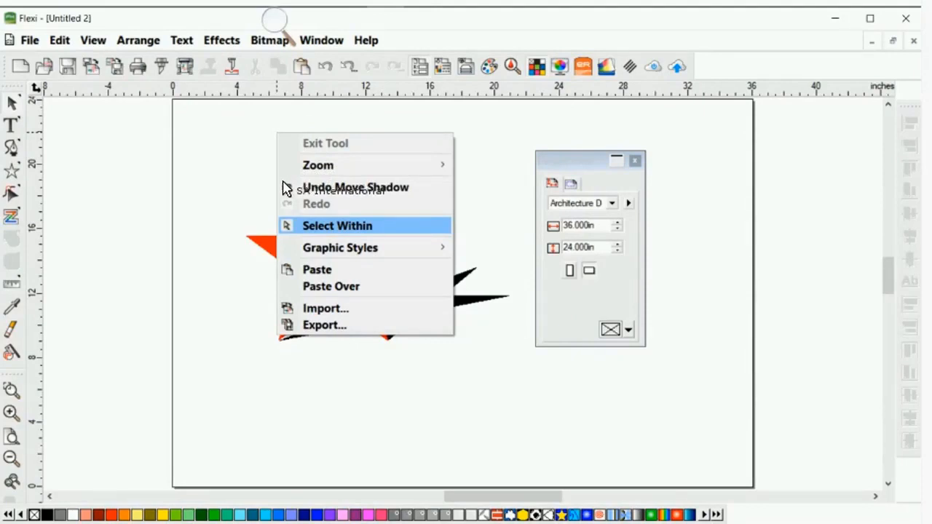
{"action": "left_click", "coordinate": [337, 226]}
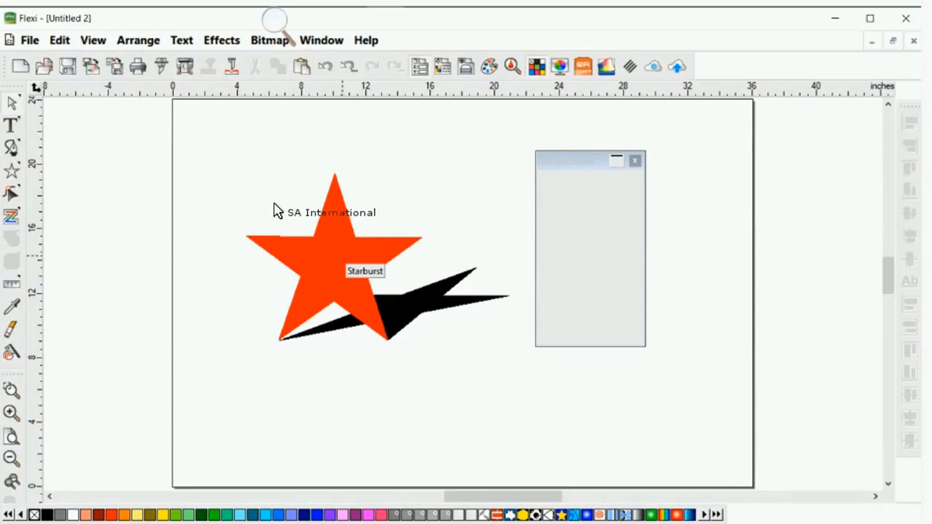
{"action": "left_click", "coordinate": [275, 208]}
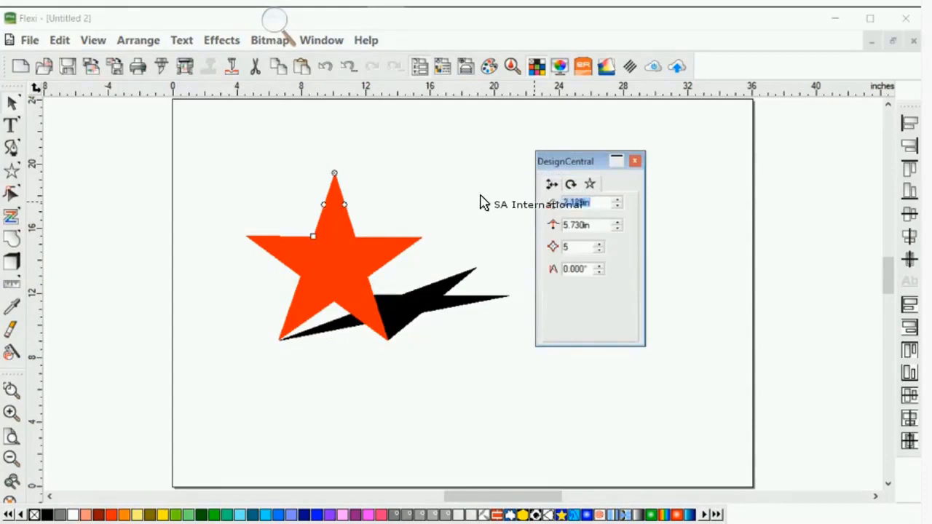
- Set the star's number of points to 6, 7 and finally 8, and bend its edges outward into petal shapes
{"action": "key", "text": "Tab"}
{"action": "key", "text": "Tab"}
{"action": "type", "text": "6"}
{"action": "key", "text": "Return"}
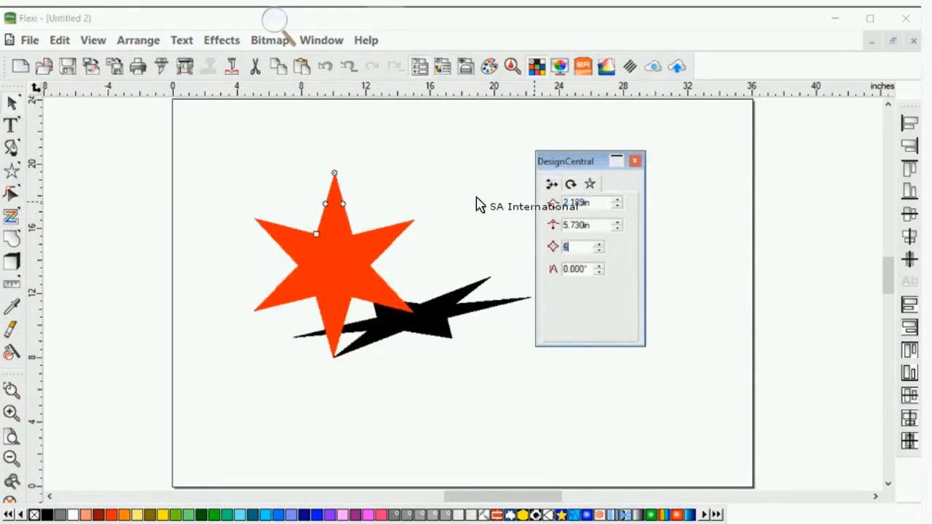
{"action": "type", "text": "7"}
{"action": "key", "text": "Return"}
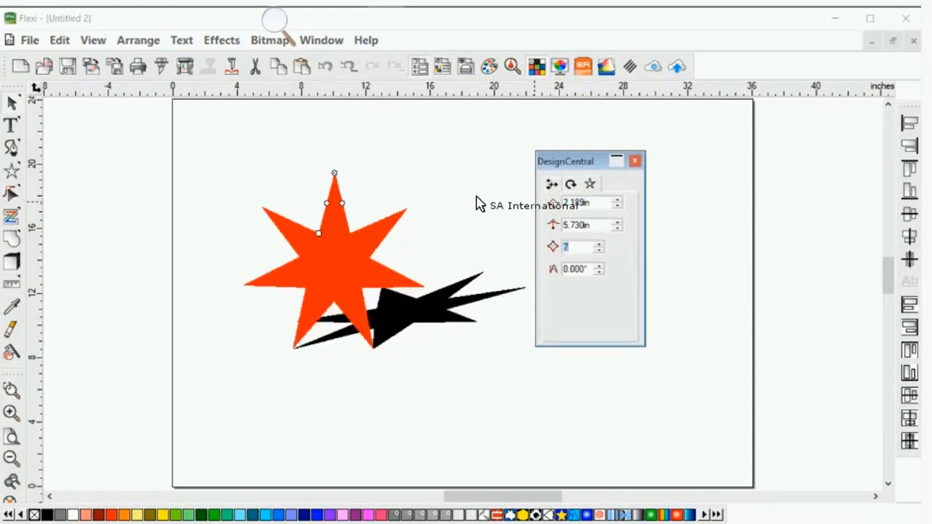
{"action": "type", "text": "8"}
{"action": "key", "text": "Return"}
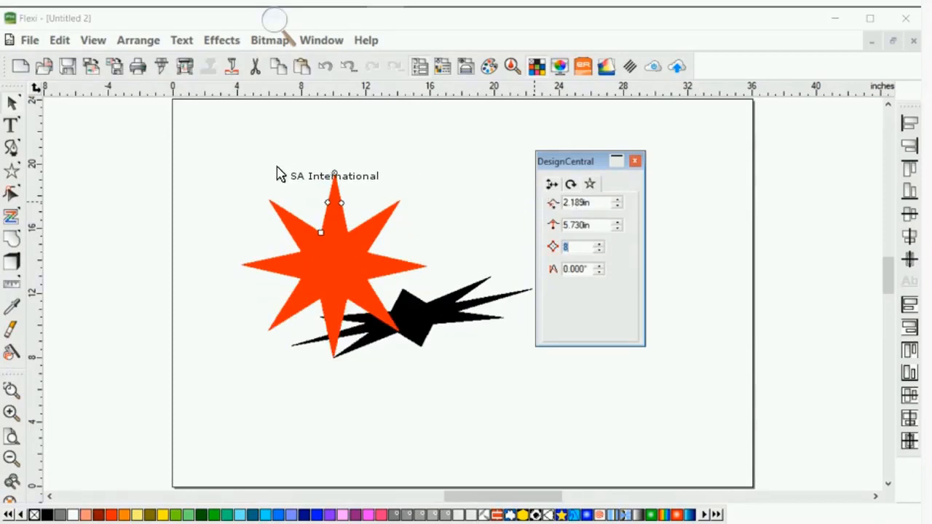
{"action": "left_click_drag", "start_coordinate": [340, 203], "coordinate": [364, 197]}
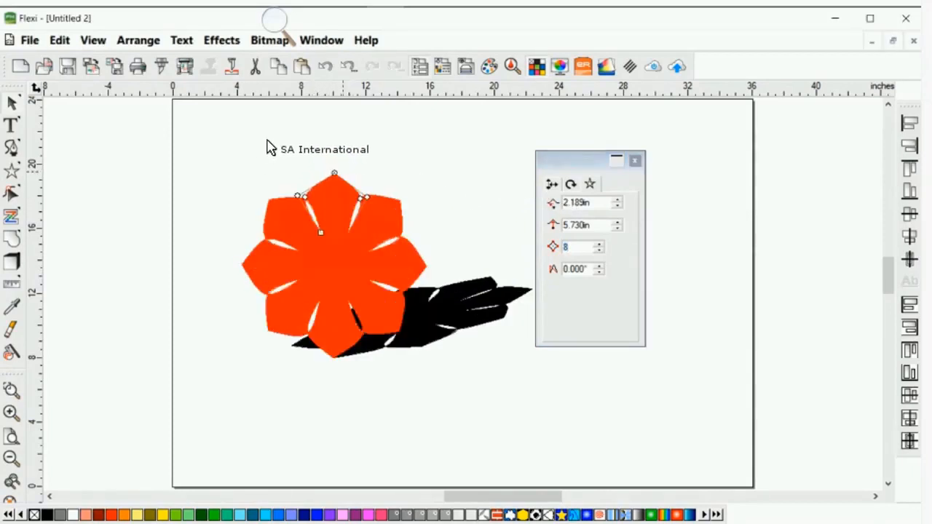
- Stretch the star's petals outward to an outer radius of about 8.48 in with a point angle of about 4.9°, and deselect the star
{"action": "left_click_drag", "start_coordinate": [266, 150], "coordinate": [258, 115]}
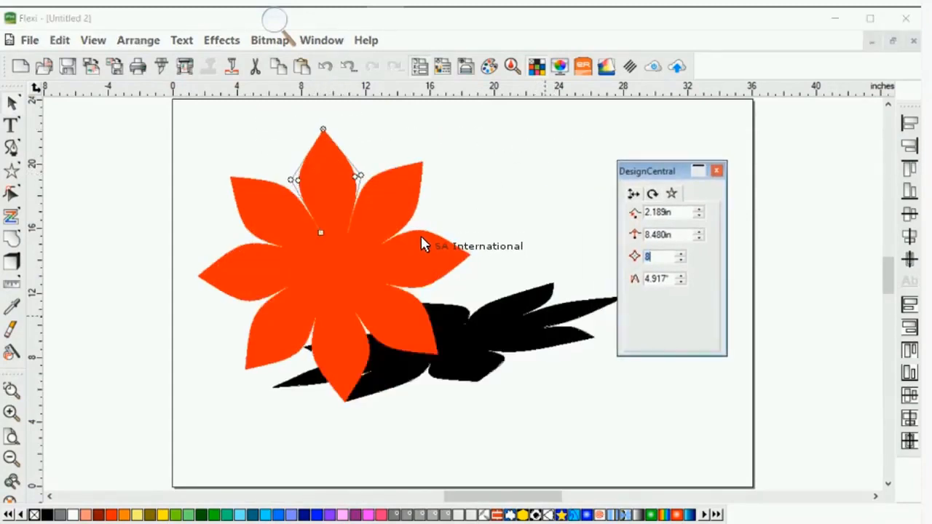
{"action": "left_click", "coordinate": [390, 148]}
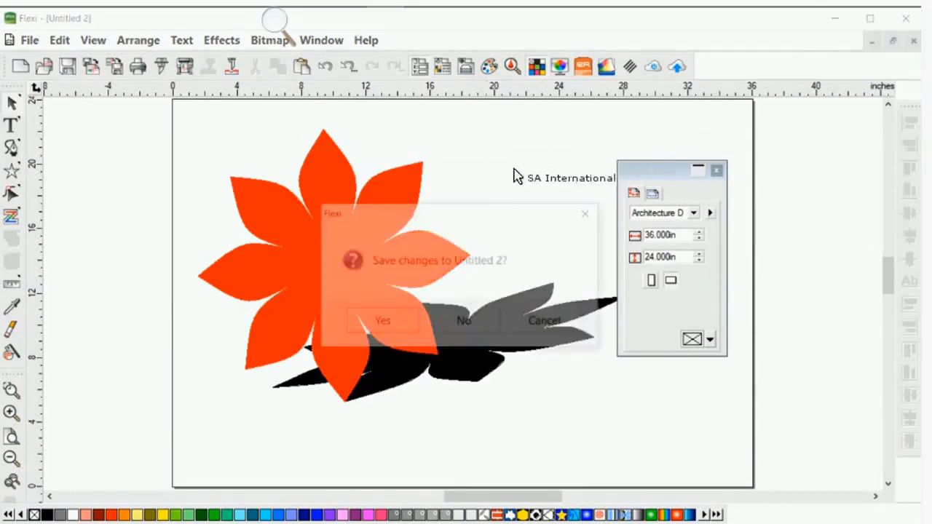
- Close the flower drawing without saving it and create a new blank document
{"action": "left_click", "coordinate": [913, 41]}
{"action": "key", "text": "n"}
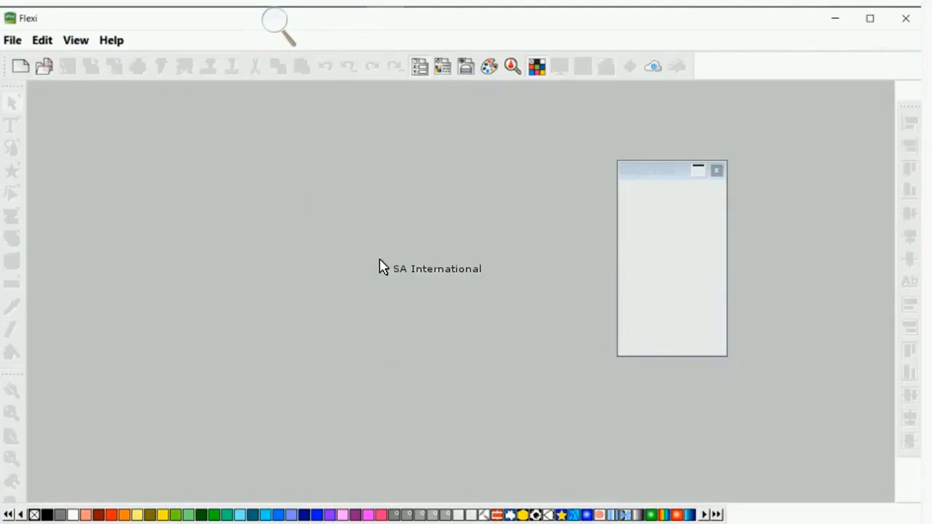
{"action": "left_click", "coordinate": [21, 66]}
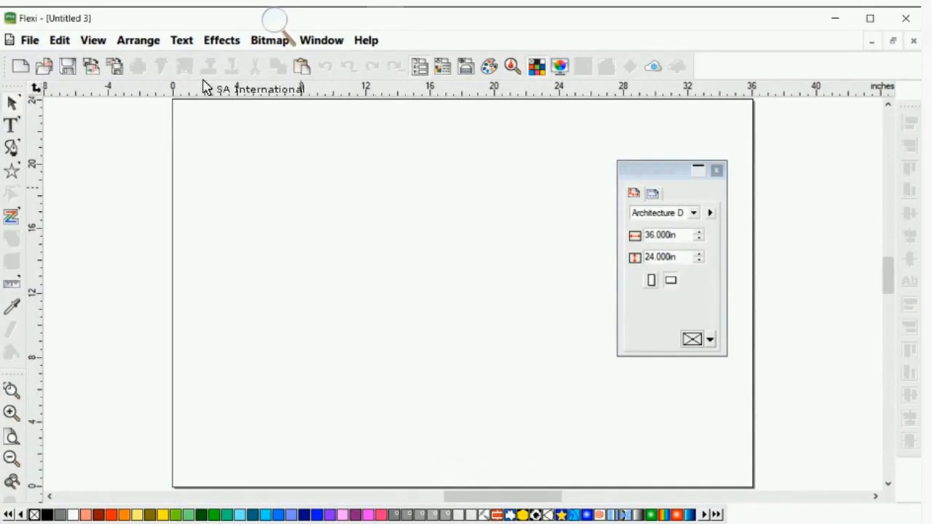
{"action": "key", "text": "alt+b"}
{"action": "key", "text": "Down"}
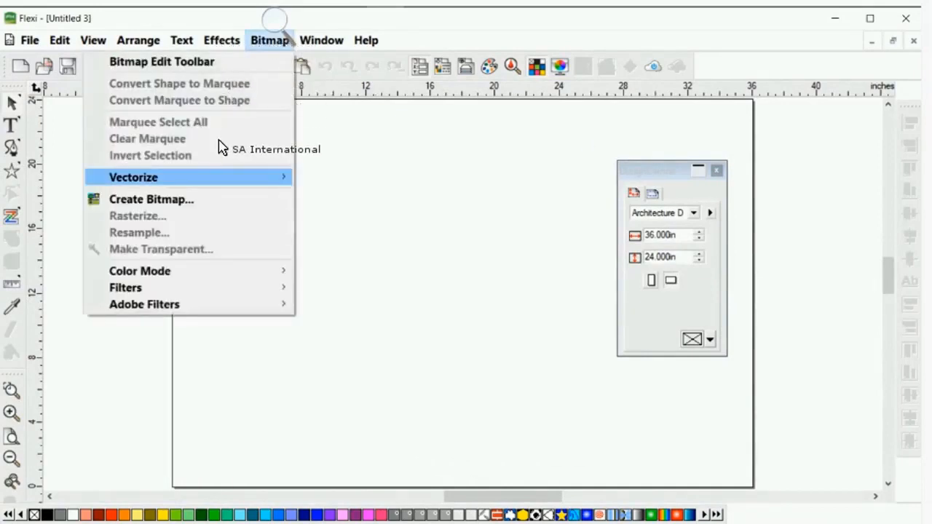
{"action": "key", "text": "Right"}
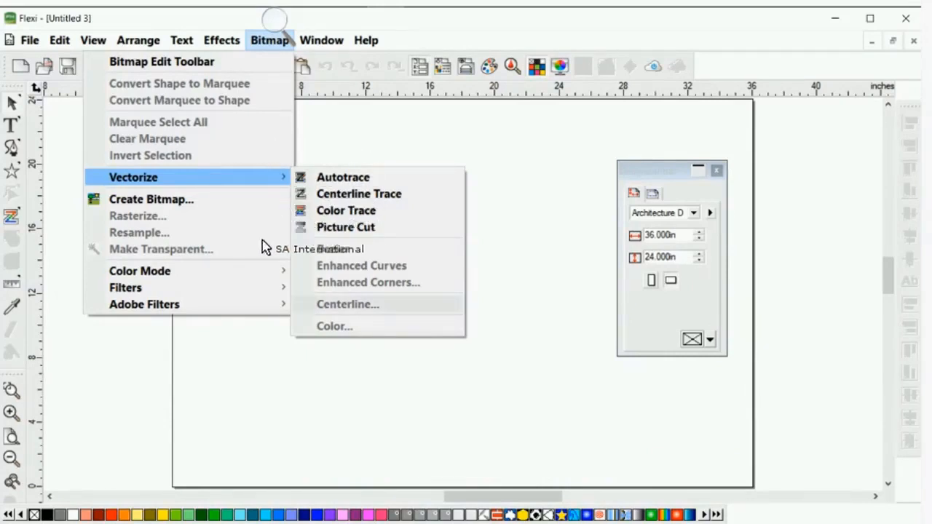
{"action": "left_click", "coordinate": [377, 123]}
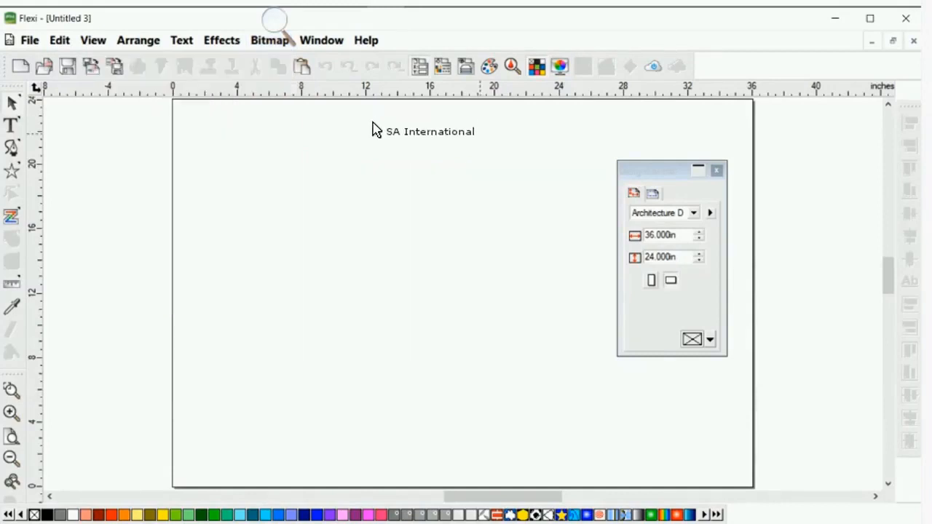
- Open 1fish.fs from the 2017 ISA folder and hide the border of its page
{"action": "left_click", "coordinate": [44, 65]}
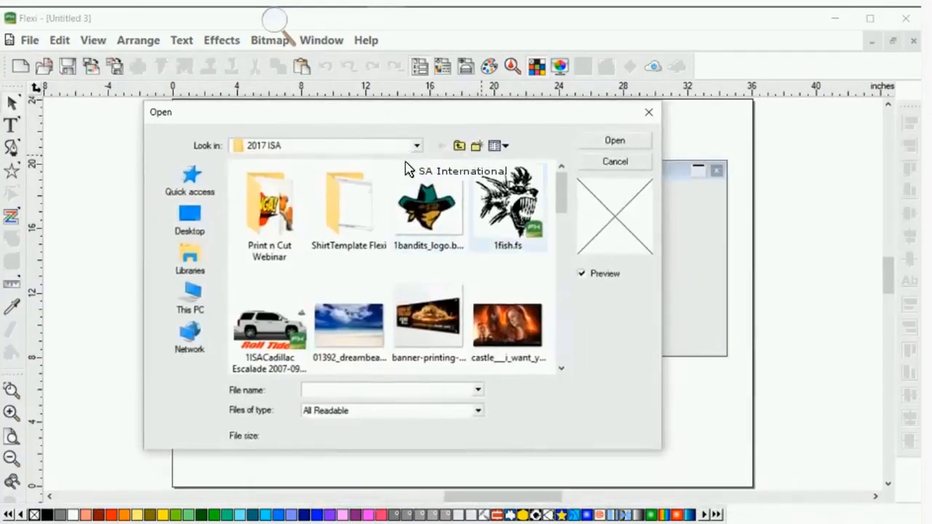
{"action": "left_click", "coordinate": [507, 208]}
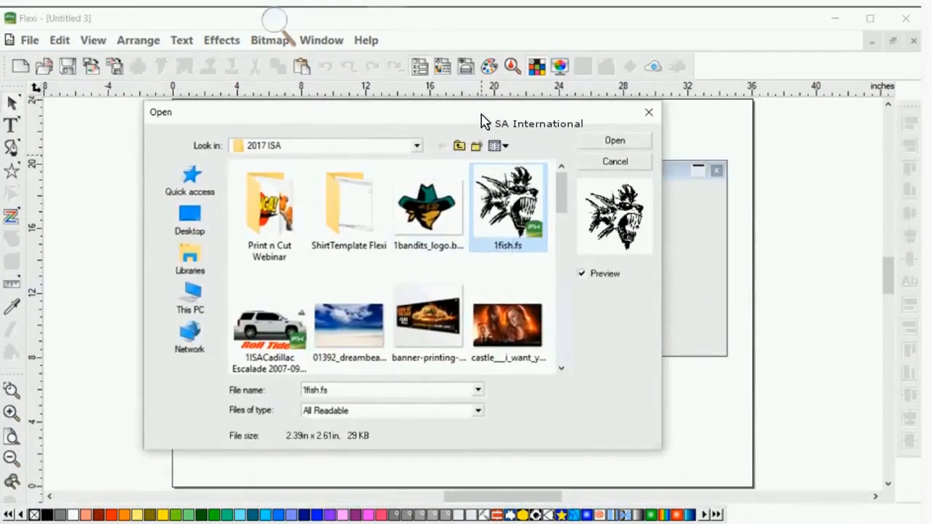
{"action": "key", "text": "Return"}
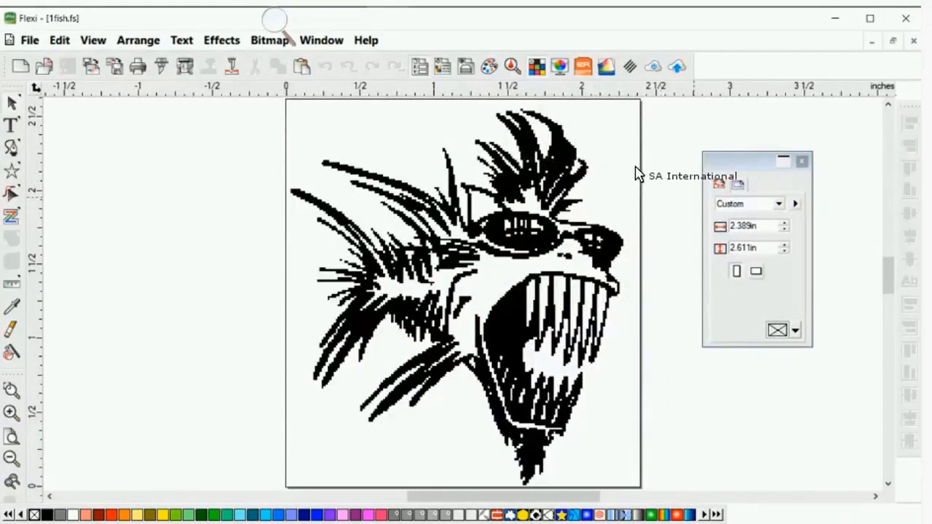
{"action": "left_click", "coordinate": [795, 204]}
{"action": "left_click", "coordinate": [830, 267]}
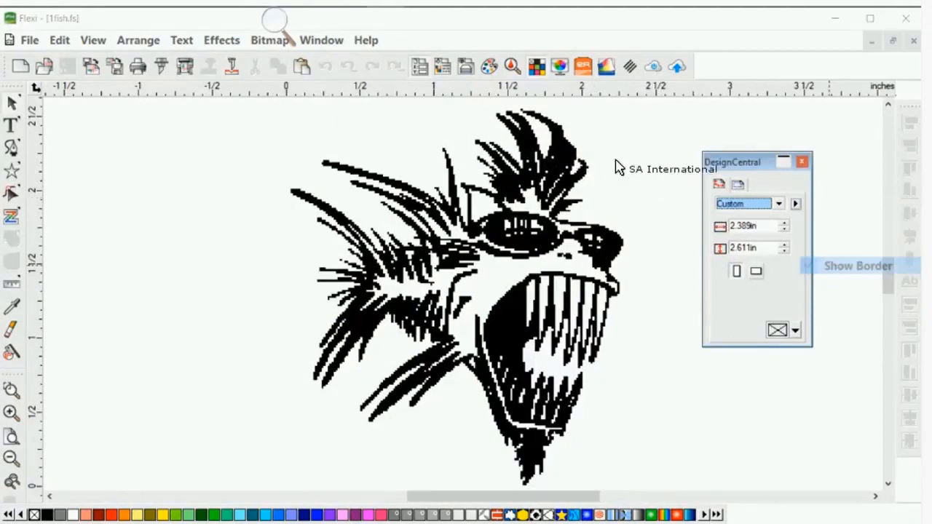
- Select the fish bitmap, show its pixel and resolution properties in DesignCentral, and move it to the left
{"action": "left_click", "coordinate": [420, 195]}
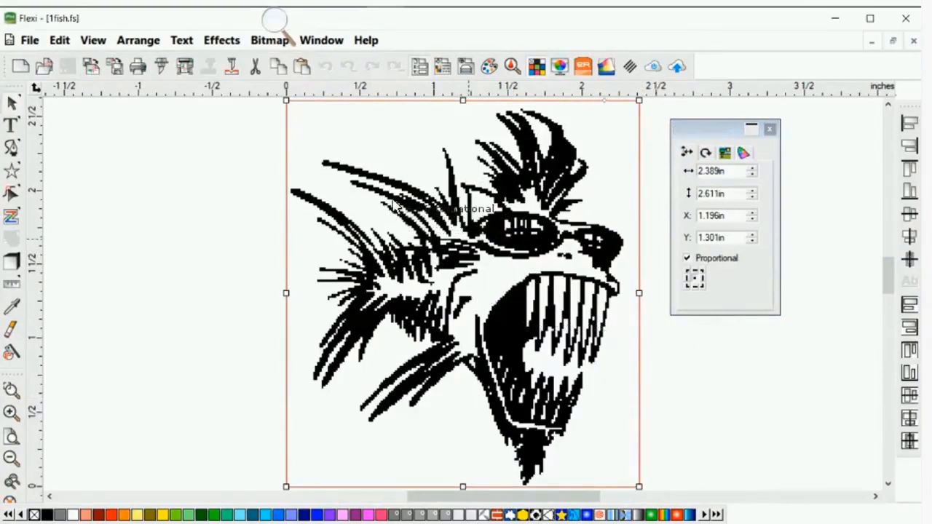
{"action": "left_click", "coordinate": [571, 146]}
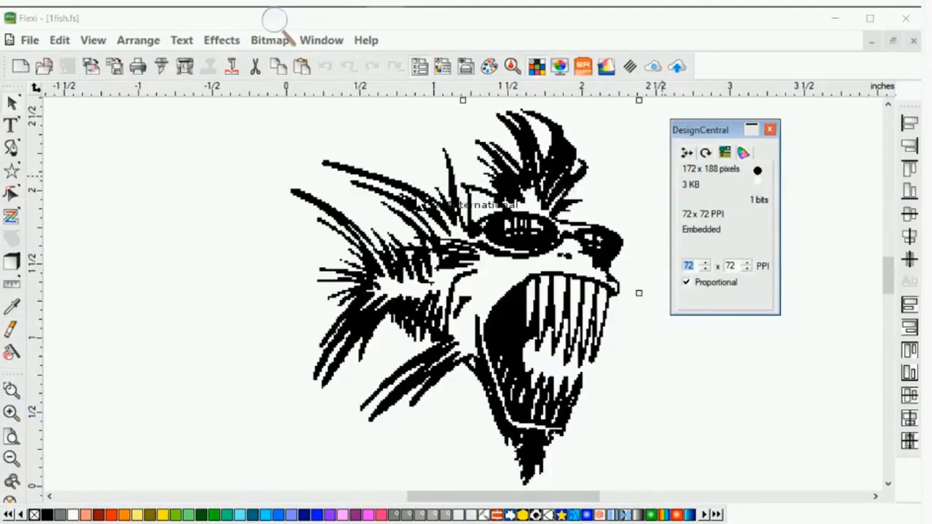
{"action": "left_click", "coordinate": [283, 211]}
{"action": "left_click_drag", "start_coordinate": [503, 261], "coordinate": [338, 256]}
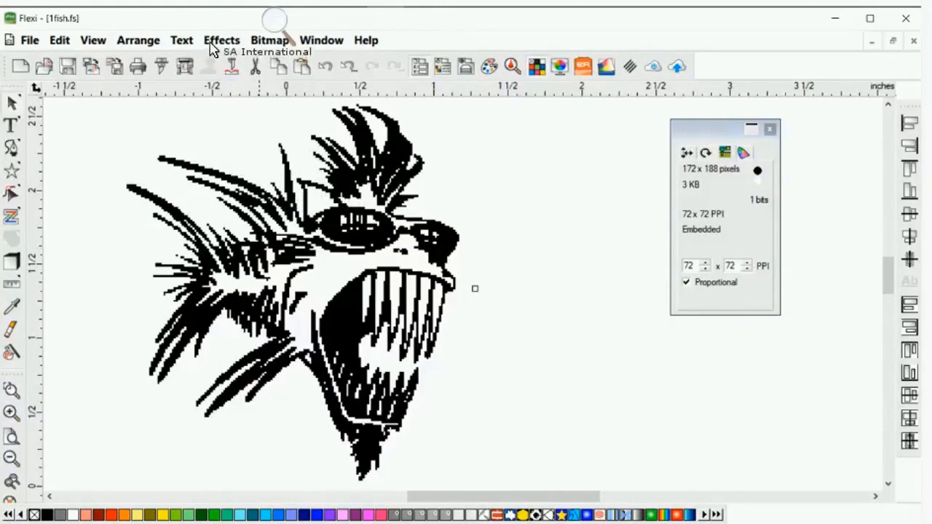
- Vectorize the fish bitmap with the Bezier option and move the original bitmap beside the tracing, at about X 2.44 in, Y 1.31 in
{"action": "key", "text": "alt+b"}
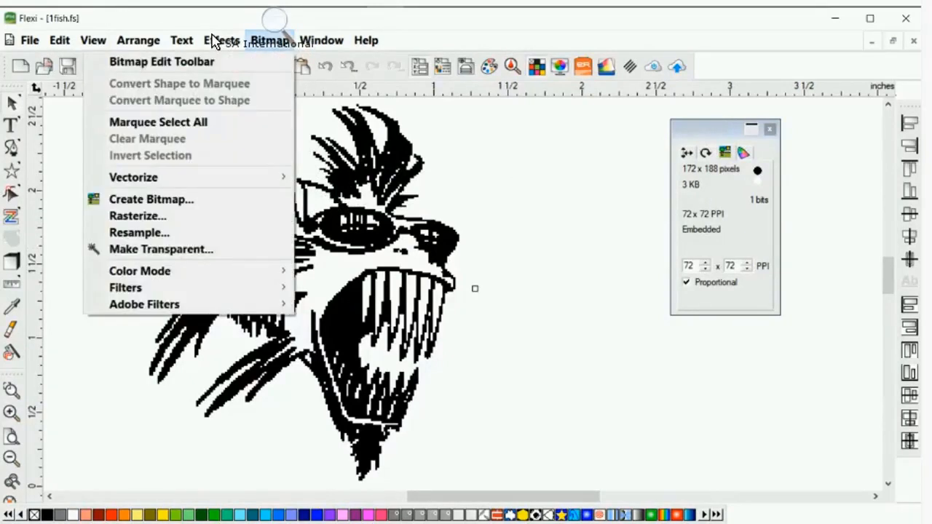
{"action": "mouse_move", "coordinate": [207, 147]}
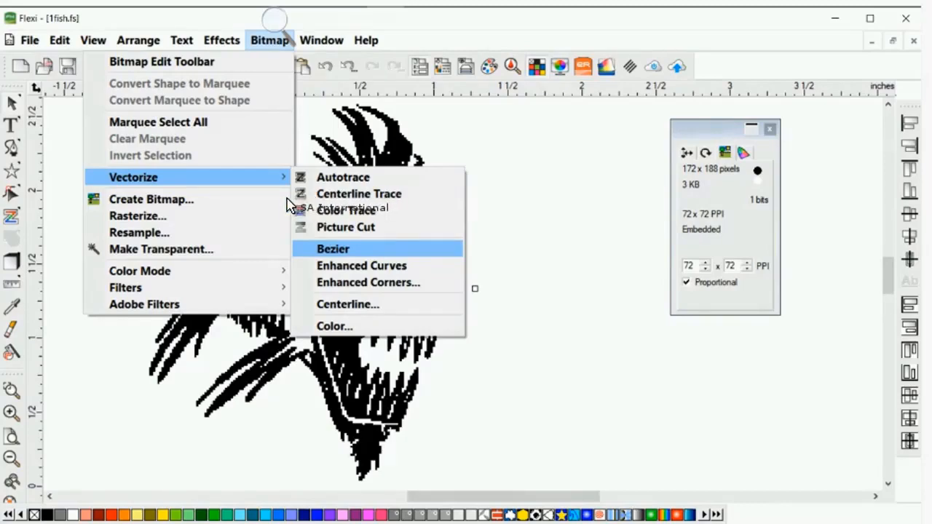
{"action": "key", "text": "Return"}
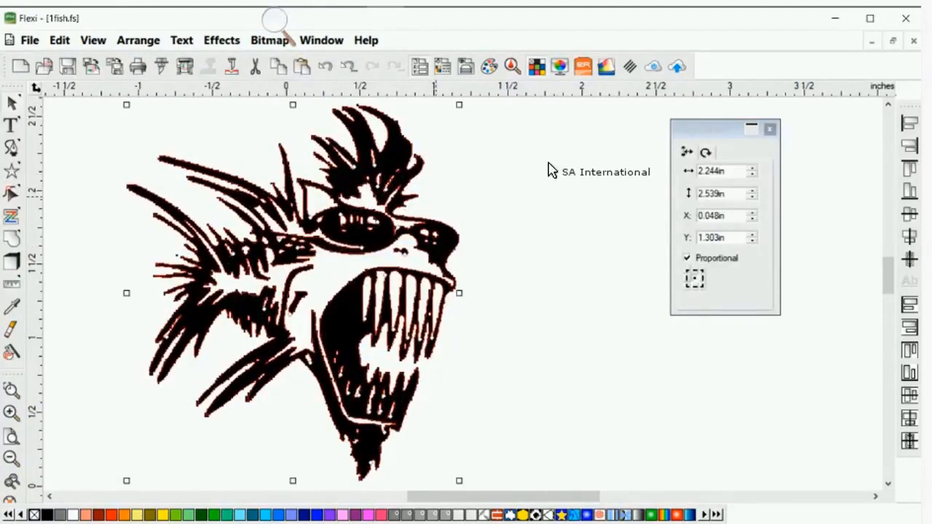
{"action": "left_click_drag", "start_coordinate": [436, 197], "coordinate": [785, 201]}
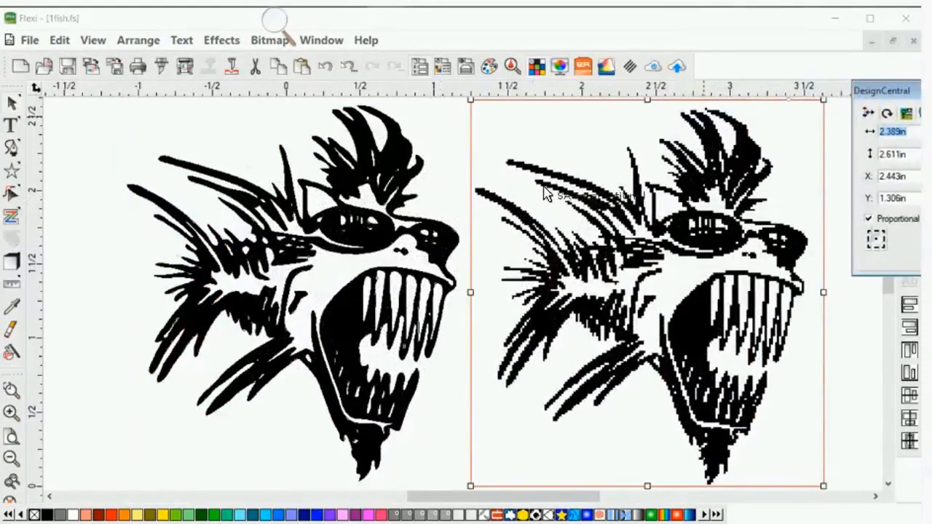
{"action": "left_click", "coordinate": [101, 201]}
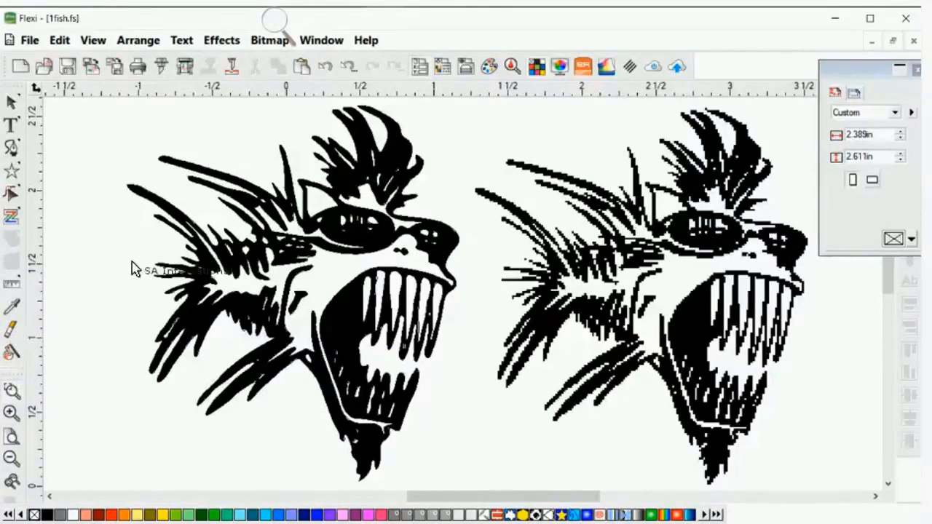
- Compare the edges of the traced fish with those of the original bitmap at close range
{"action": "scroll", "coordinate": [313, 134], "scroll_direction": "up", "scroll_amount": 1}
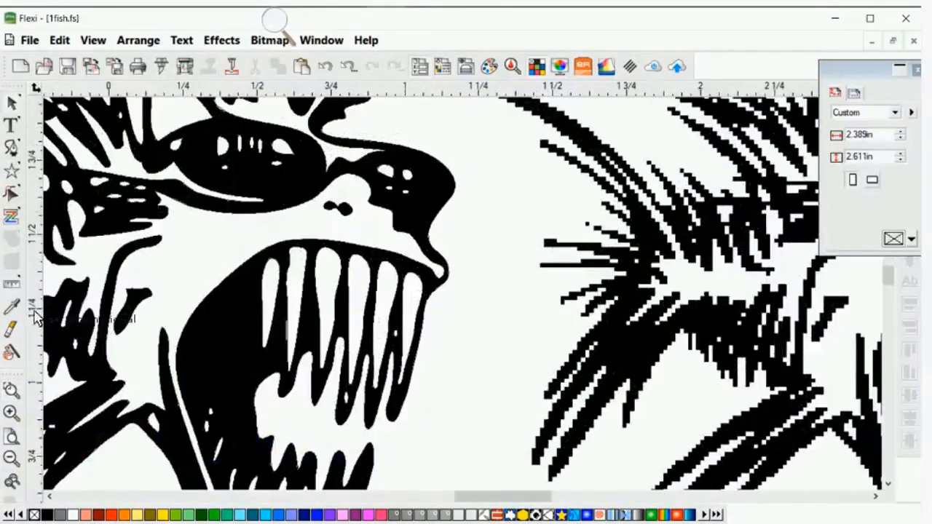
{"action": "scroll", "coordinate": [262, 281], "scroll_direction": "up", "scroll_amount": 1}
{"action": "scroll", "coordinate": [320, 255], "scroll_direction": "up", "scroll_amount": 5}
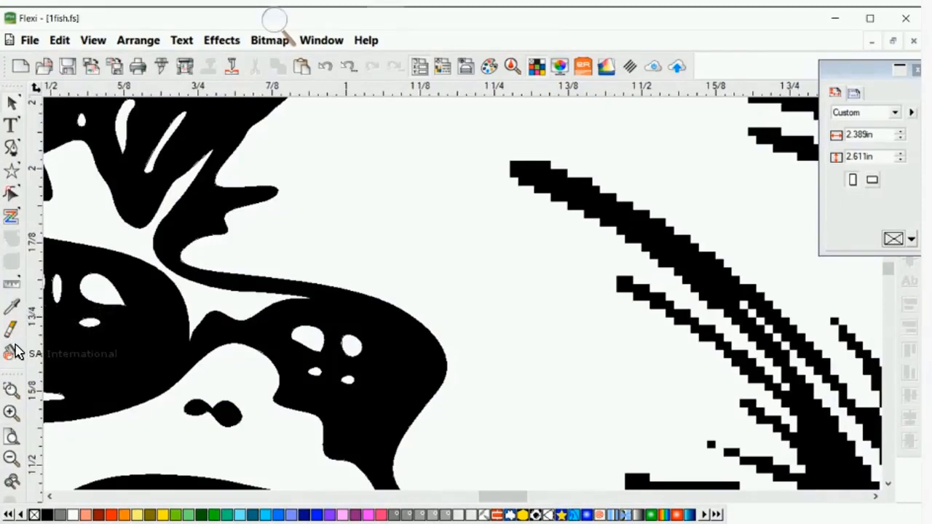
{"action": "left_click", "coordinate": [6, 389]}
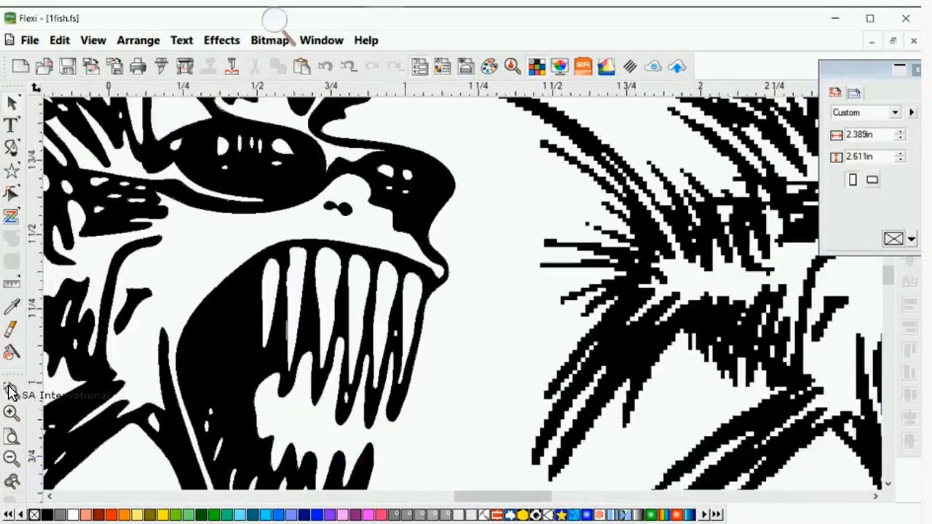
{"action": "left_click", "coordinate": [11, 390]}
{"action": "scroll", "coordinate": [204, 269], "scroll_direction": "down", "scroll_amount": 2}
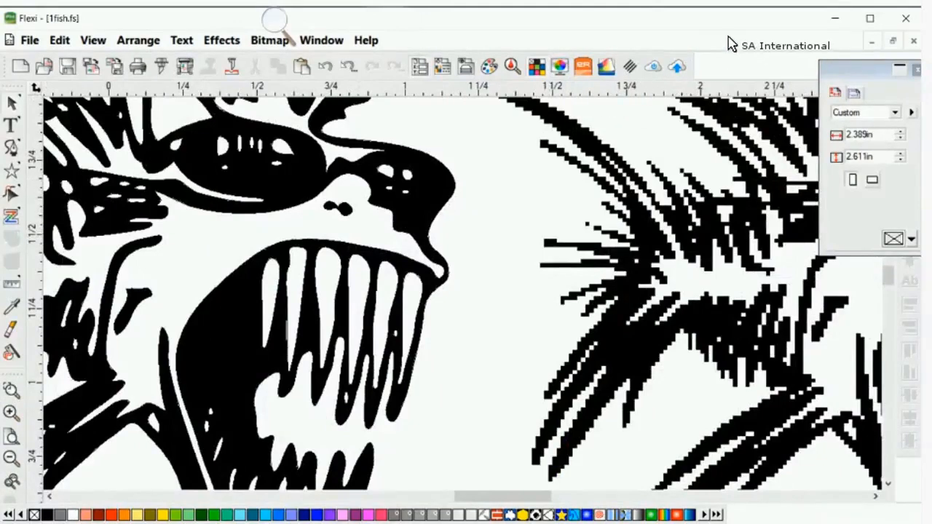
- Close the fish drawing and open Tree.bmp from the 2017 ISA folder
{"action": "left_click", "coordinate": [913, 40]}
{"action": "key", "text": "Return"}
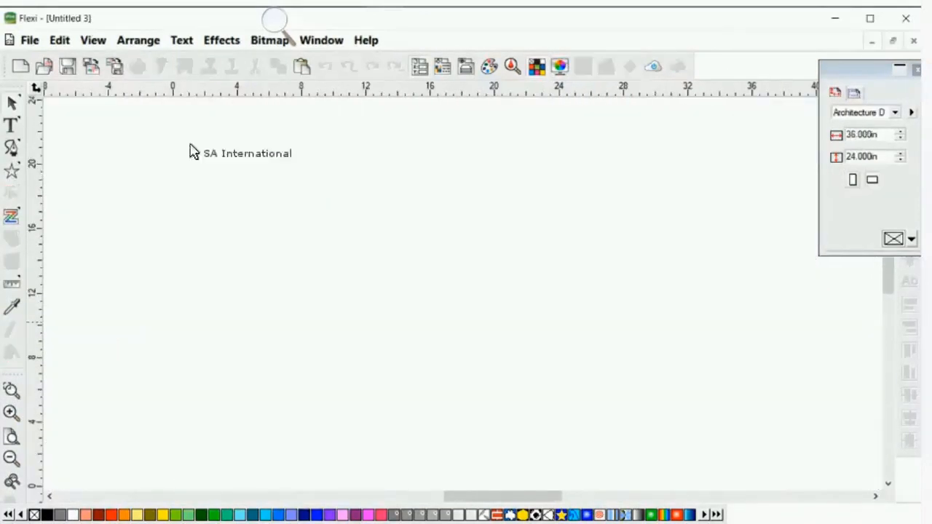
{"action": "key", "text": "ctrl+o"}
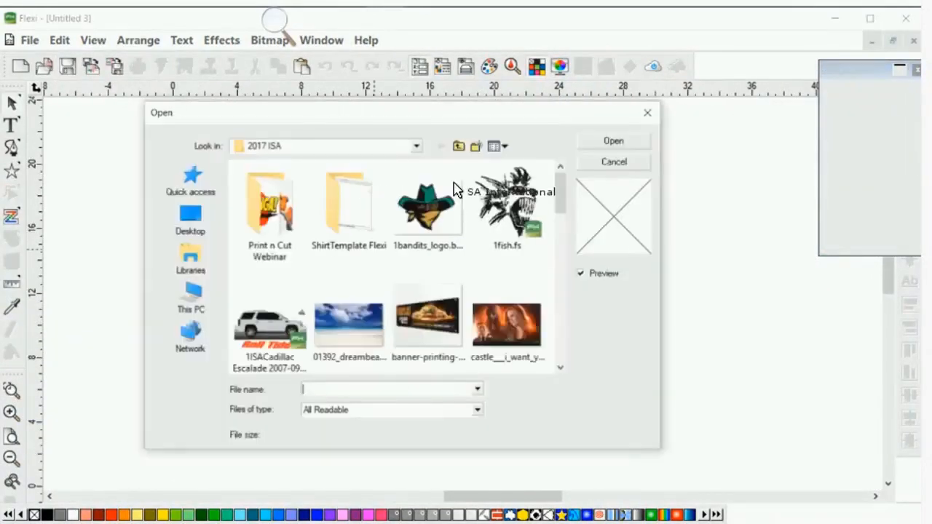
{"action": "scroll", "coordinate": [446, 193], "scroll_direction": "down", "scroll_amount": 2}
{"action": "scroll", "coordinate": [446, 193], "scroll_direction": "down", "scroll_amount": 8}
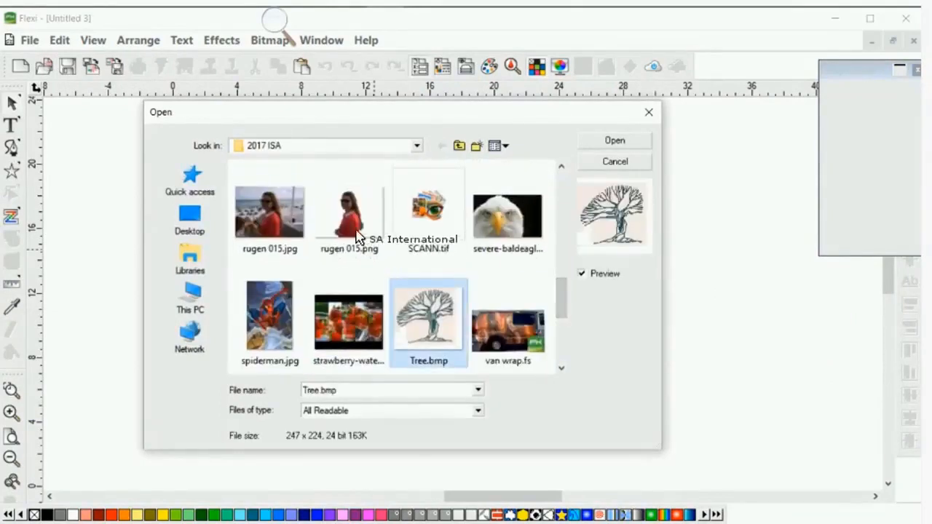
{"action": "key", "text": "Return"}
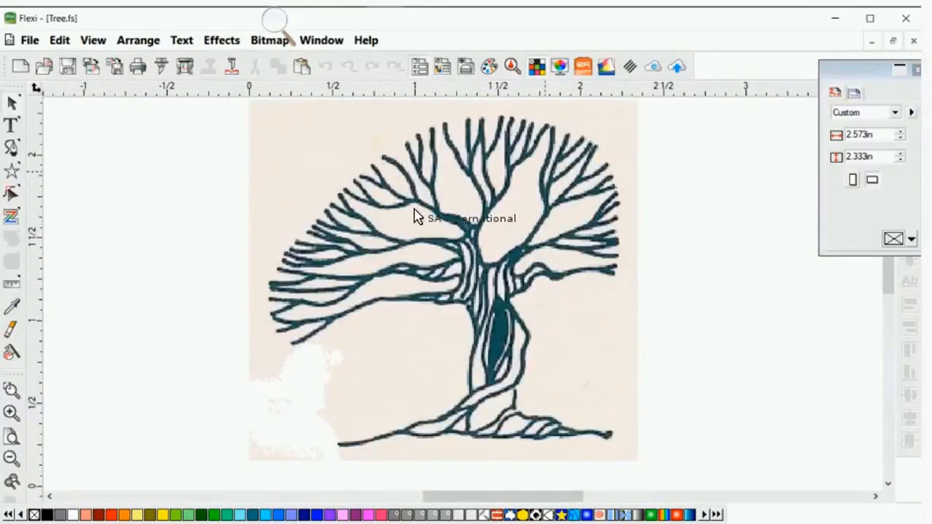
- Select the tree bitmap and examine its pixel size, color depth and resolution in DesignCentral
{"action": "left_click", "coordinate": [386, 156]}
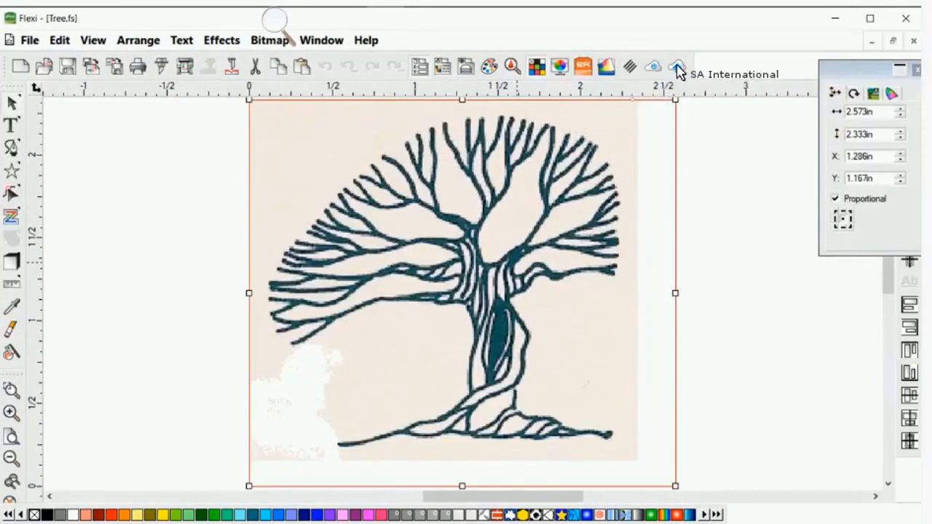
{"action": "left_click", "coordinate": [586, 149]}
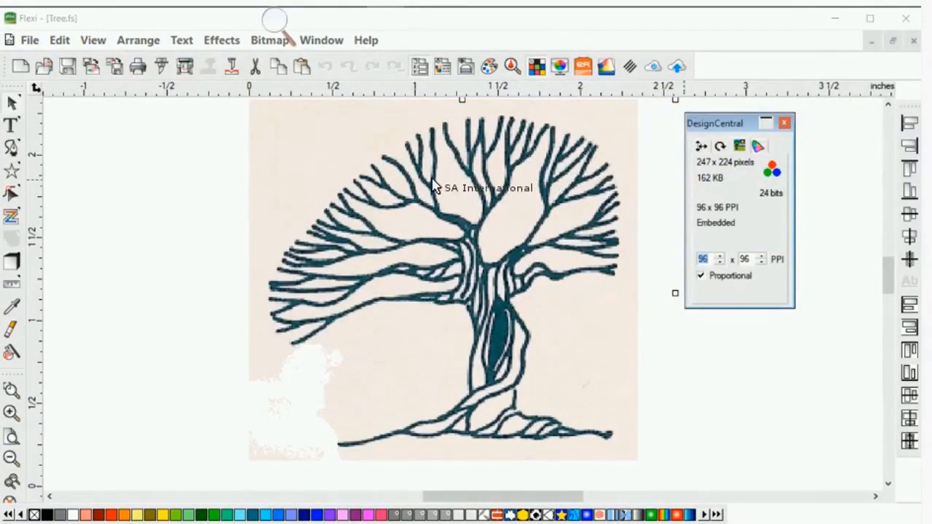
{"action": "left_click", "coordinate": [350, 190]}
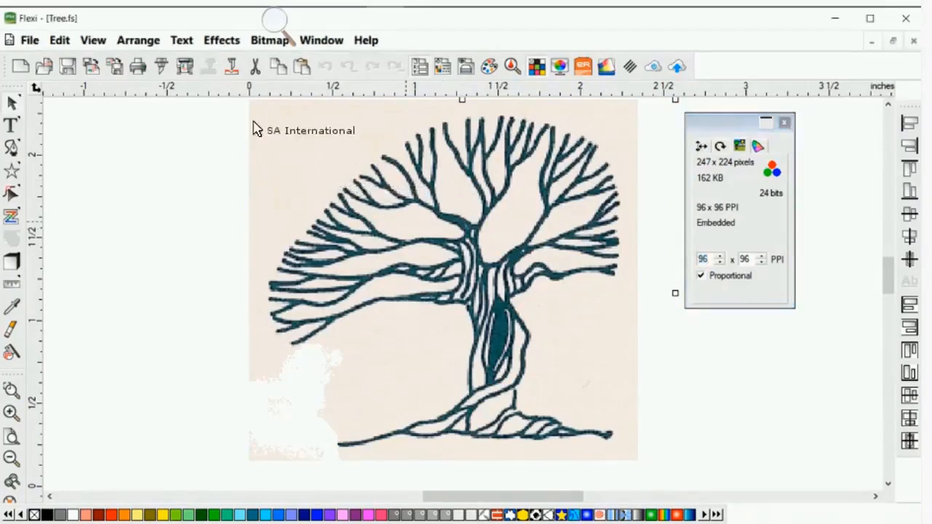
- Vectorize the tree bitmap with the Bezier option and move the original aside to about X -1.03 in, Y 1.09 in
{"action": "left_click", "coordinate": [269, 40]}
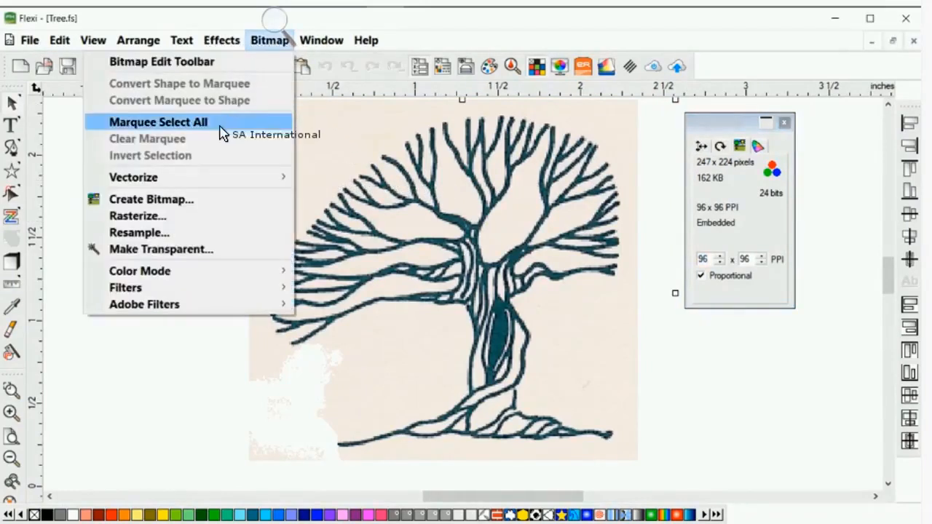
{"action": "mouse_move", "coordinate": [248, 168]}
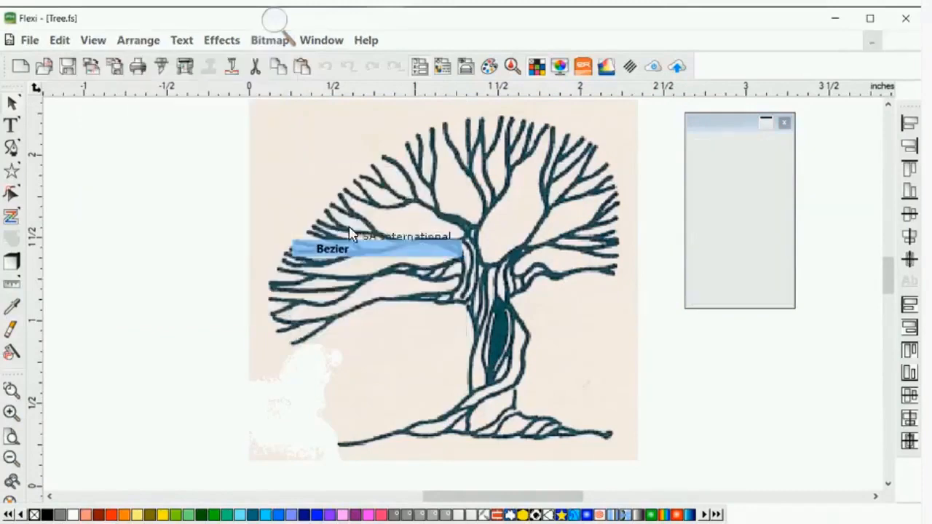
{"action": "left_click", "coordinate": [333, 248]}
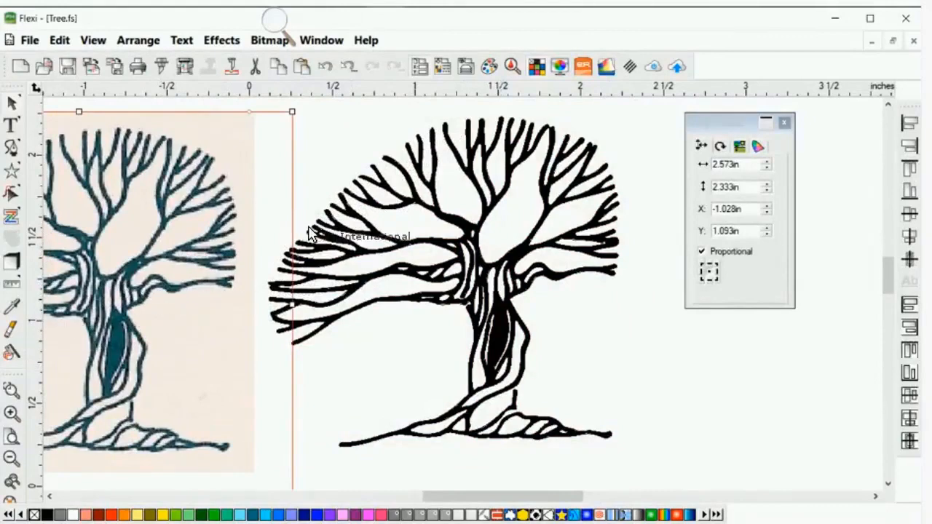
- Inspect the traced trunk and branches up close, and close the tree drawing without saving it
{"action": "scroll", "coordinate": [309, 229], "scroll_direction": "up", "scroll_amount": 1}
{"action": "scroll", "coordinate": [255, 291], "scroll_direction": "up", "scroll_amount": 1}
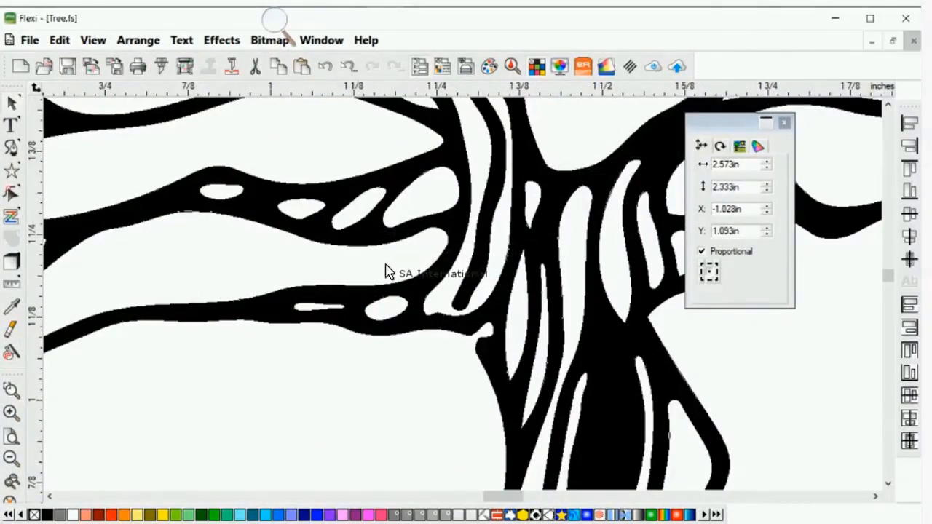
{"action": "key", "text": "ctrl+w"}
{"action": "key", "text": "n"}
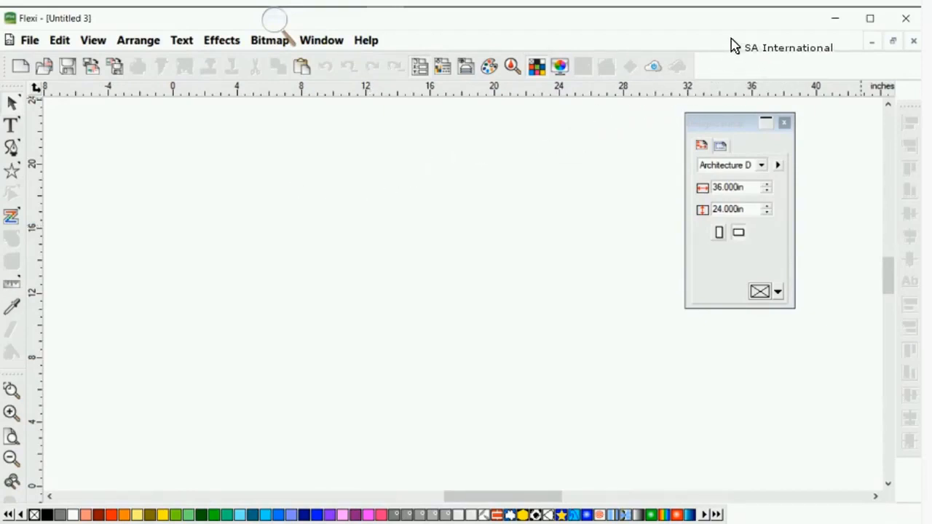
- Close the empty drawing and start a new blank one
{"action": "left_click", "coordinate": [913, 41]}
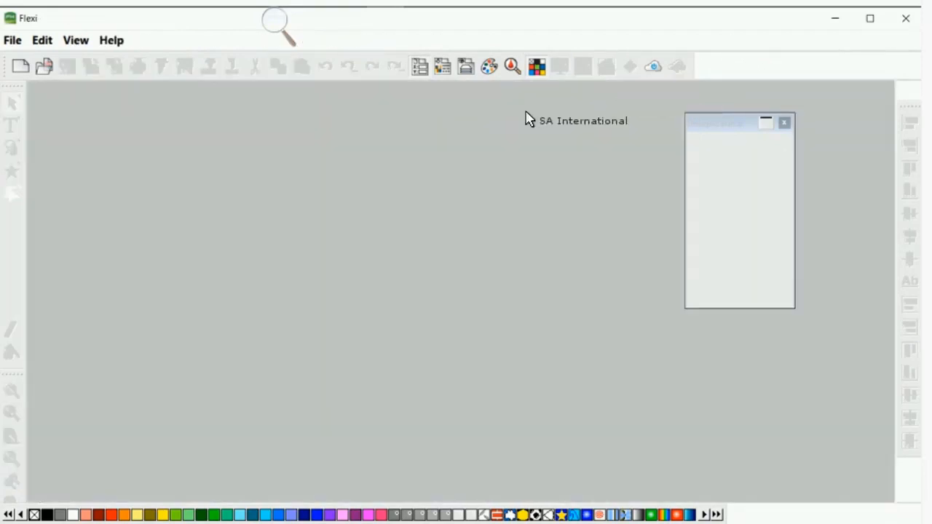
{"action": "left_click", "coordinate": [22, 64]}
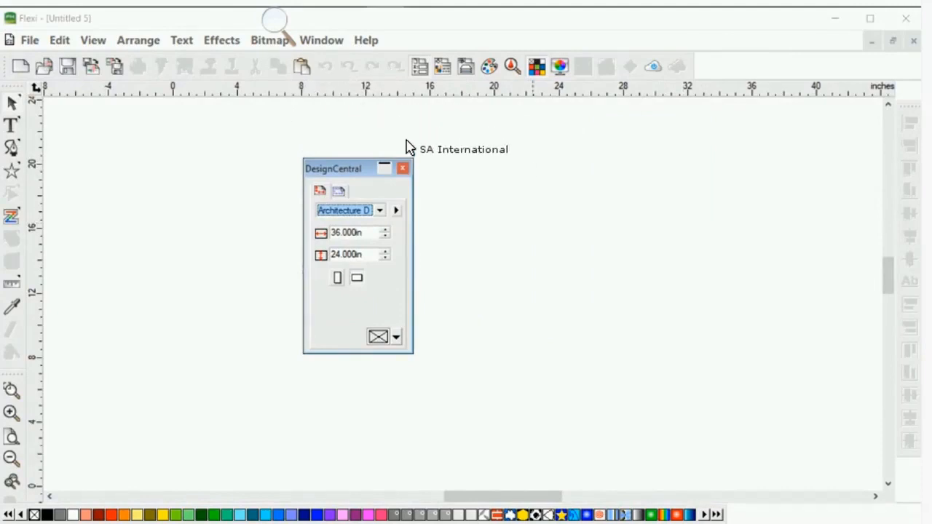
- Switch to the PowerPoint slide show "Flexi for the New User" and advance to the Drive Your Business with Flexi slide
{"action": "mouse_move", "coordinate": [339, 23]}
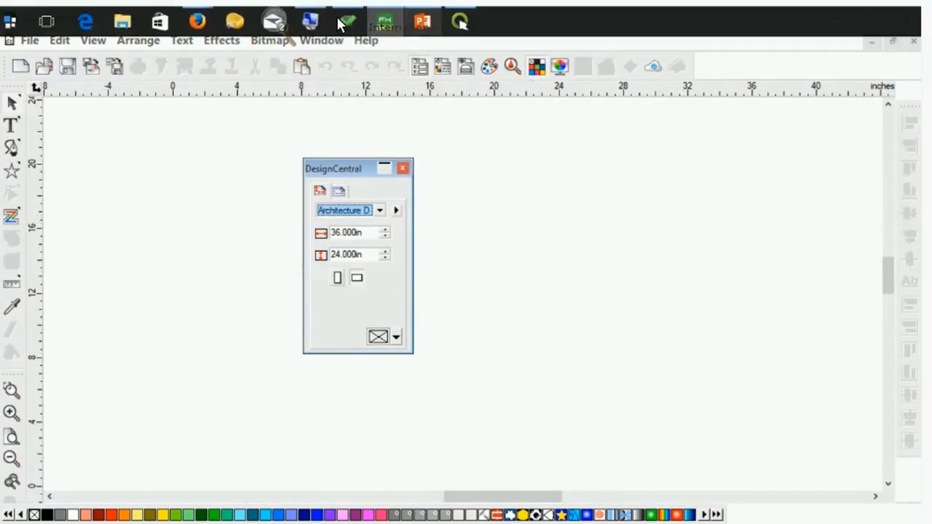
{"action": "left_click", "coordinate": [422, 22]}
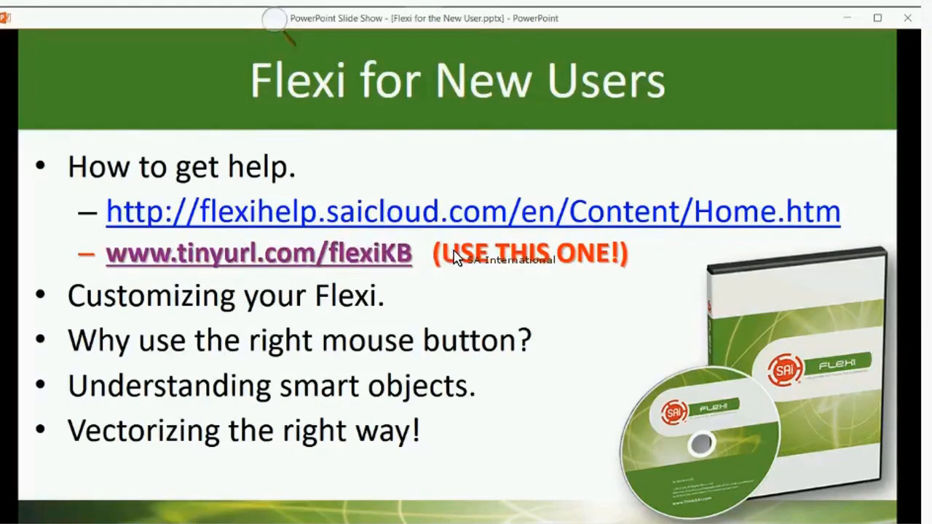
{"action": "left_click", "coordinate": [457, 259]}
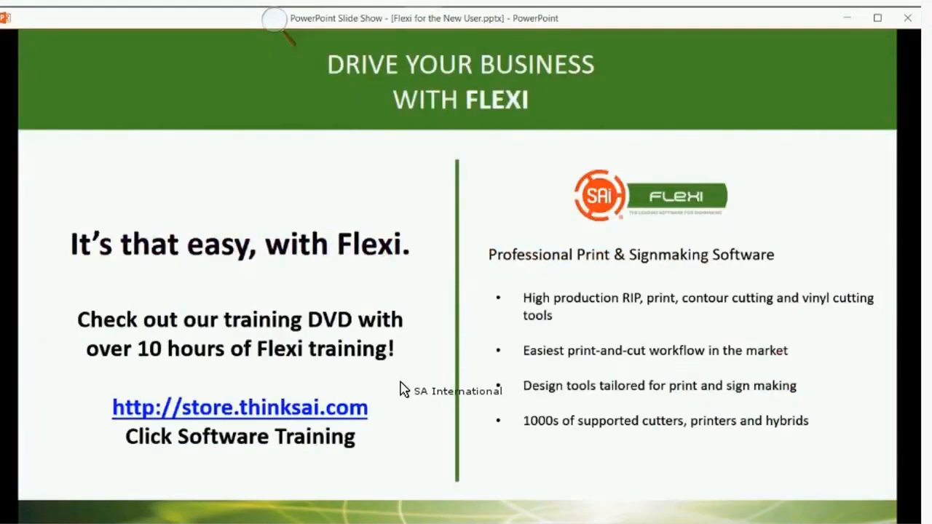
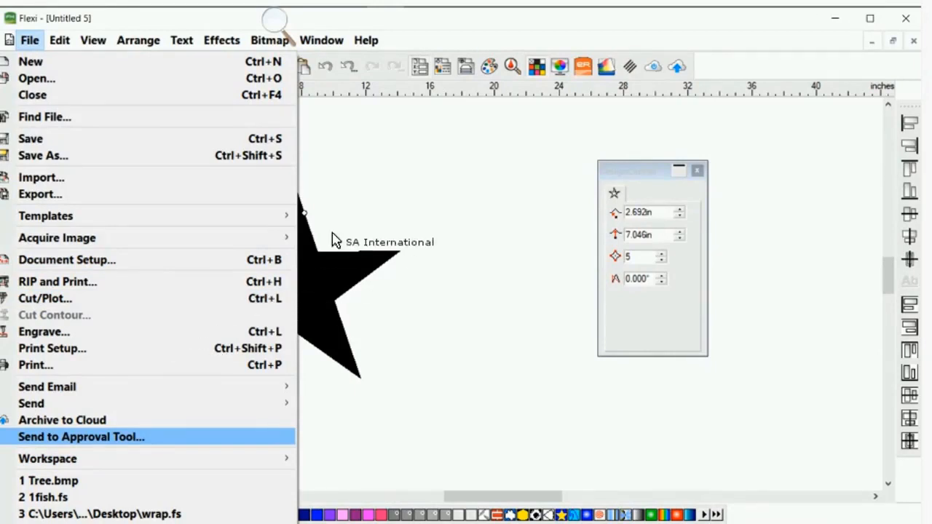
- Place an identical second black star, centered at about X 20.52 in, Y 19.2 in, above and beside the first, and deselect it
{"action": "left_click", "coordinate": [400, 161]}
{"action": "left_click", "coordinate": [400, 159]}
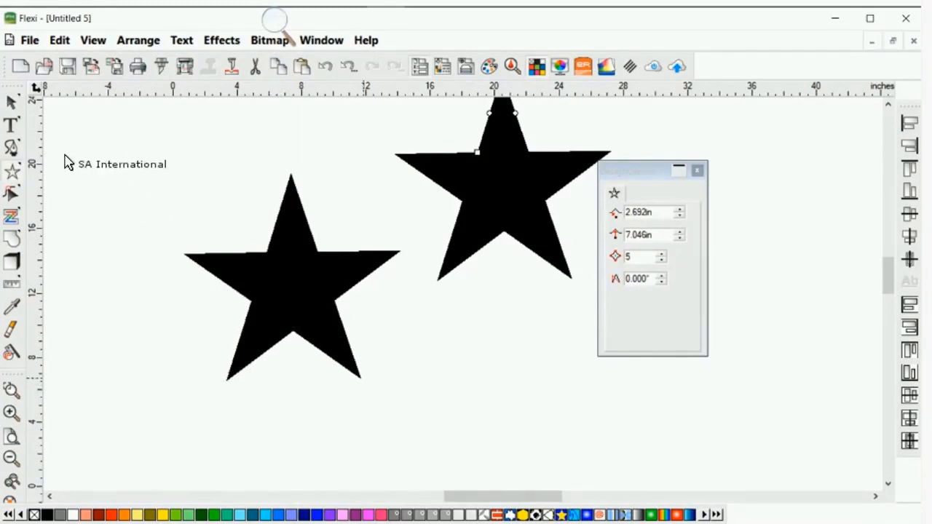
{"action": "left_click", "coordinate": [13, 102]}
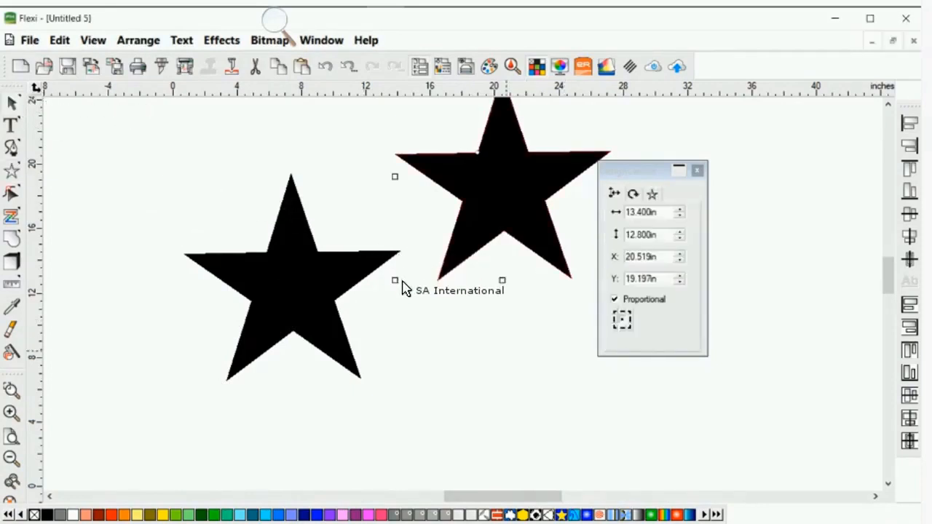
{"action": "left_click", "coordinate": [415, 292]}
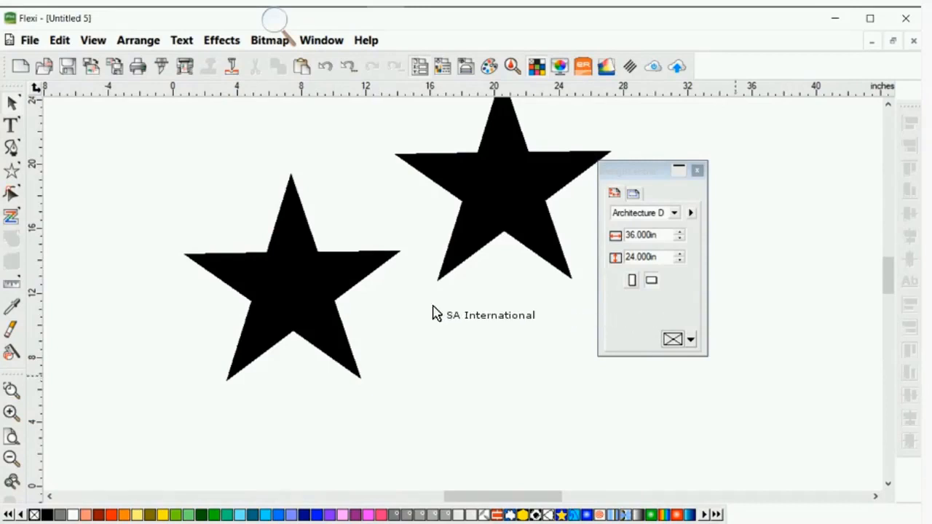
- Review the formats for e-mailing the drawing and start sending it as a JPEG
{"action": "left_click", "coordinate": [28, 40]}
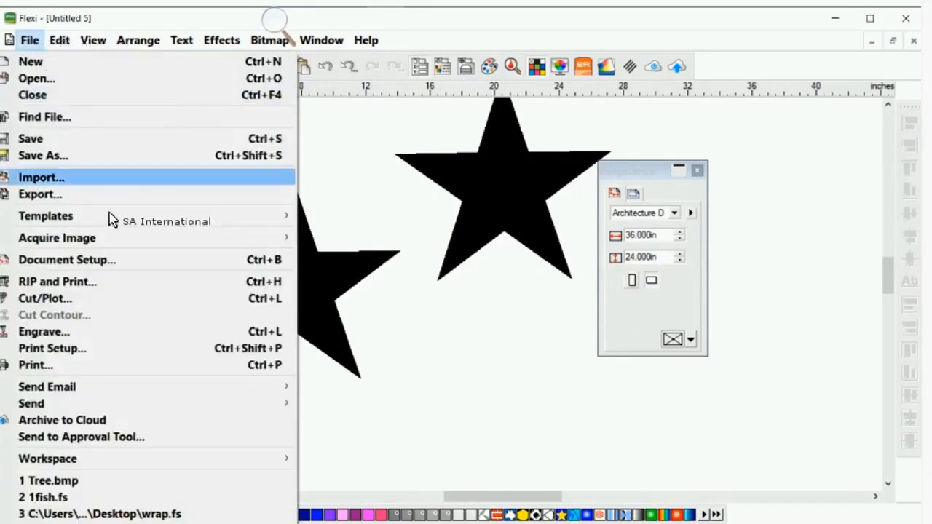
{"action": "mouse_move", "coordinate": [145, 387]}
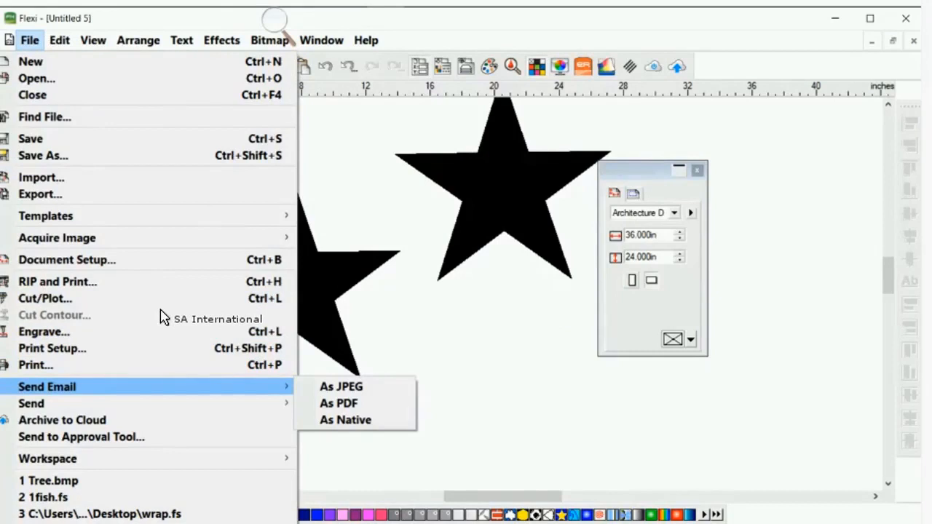
{"action": "key", "text": "Down"}
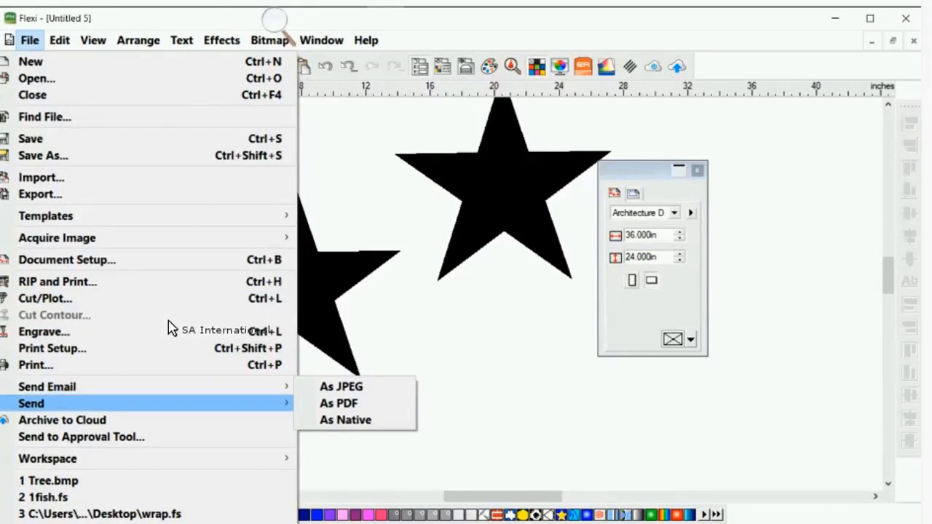
{"action": "key", "text": "Up"}
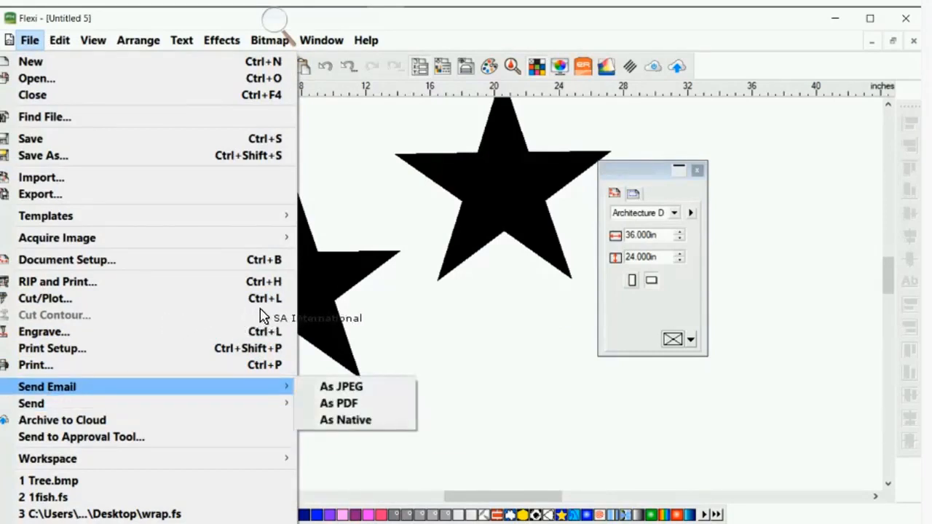
{"action": "key", "text": "Right"}
{"action": "key", "text": "Down"}
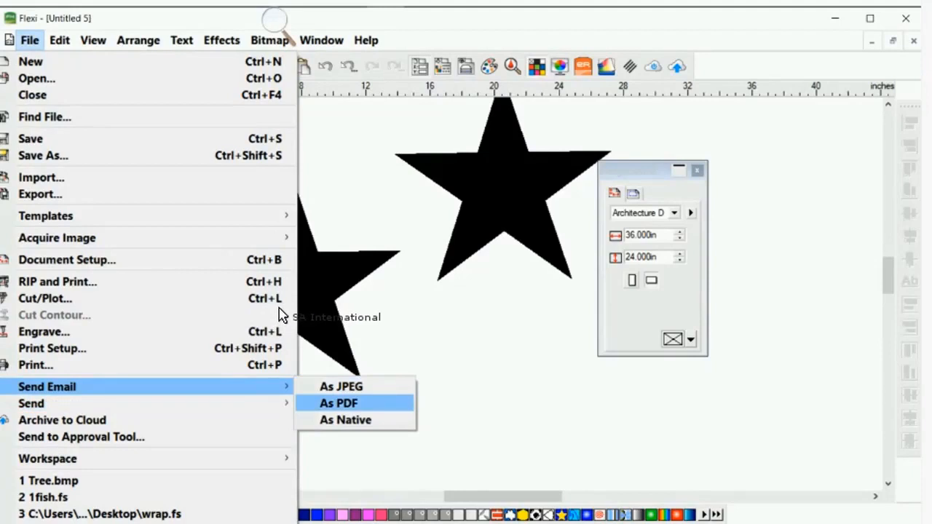
{"action": "key", "text": "Up"}
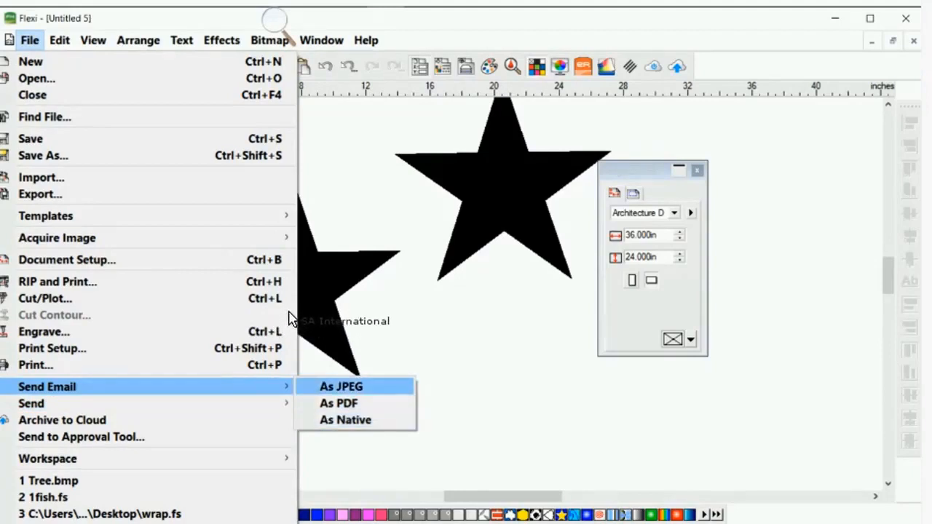
{"action": "key", "text": "Down"}
{"action": "key", "text": "Down"}
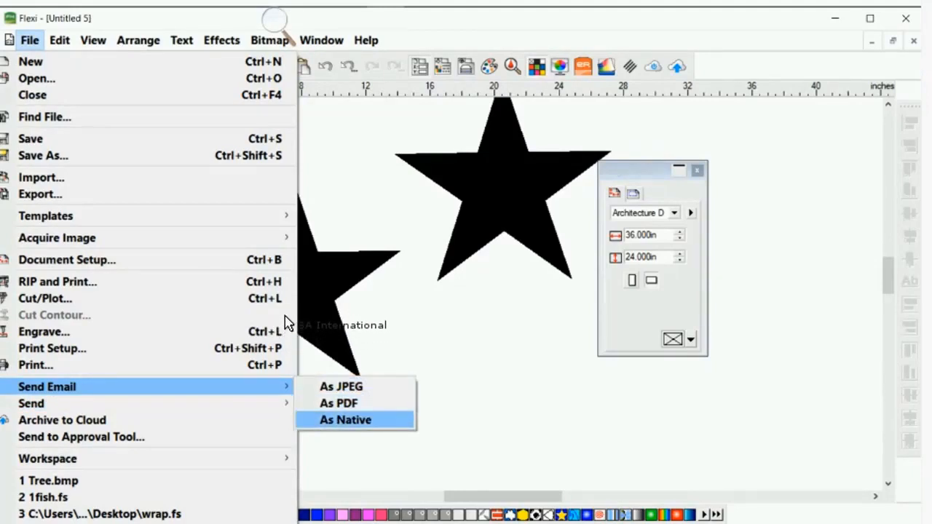
{"action": "key", "text": "Down"}
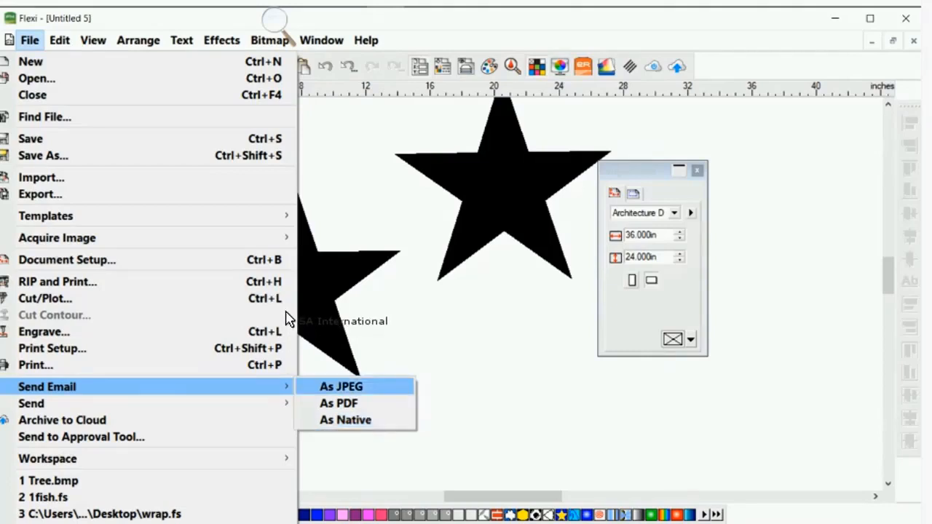
{"action": "key", "text": "Return"}
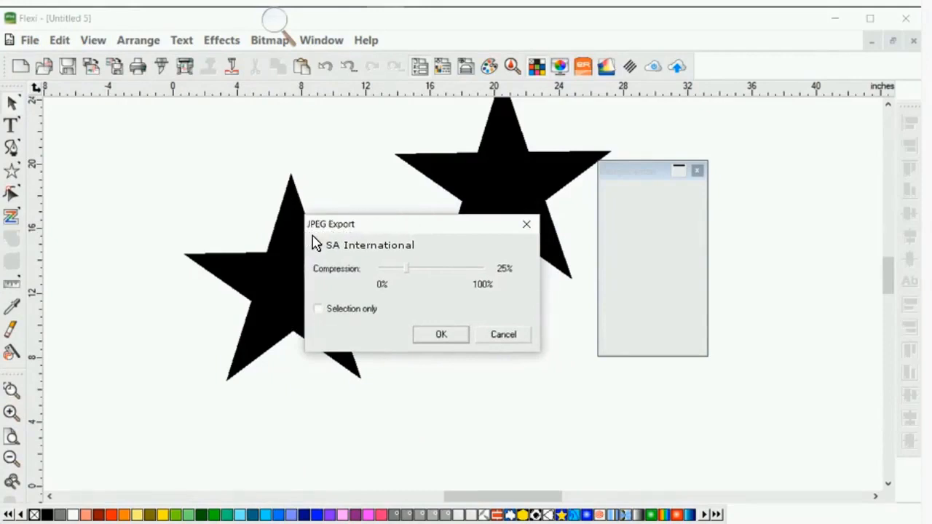
- Set the JPEG export compression to 30% and continue to the rasterize options
{"action": "key", "text": "Home"}
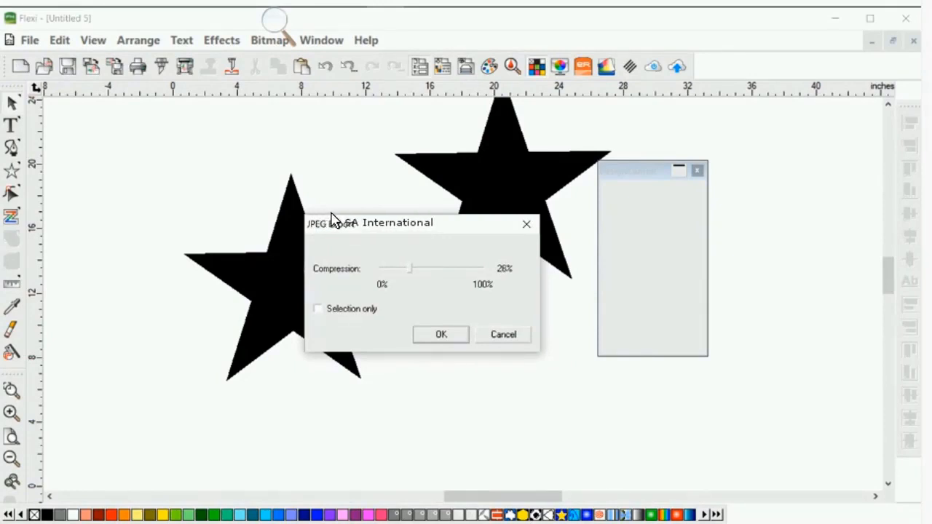
{"action": "mouse_move", "coordinate": [414, 269]}
{"action": "left_mouse_down"}
{"action": "mouse_move", "coordinate": [428, 269]}
{"action": "mouse_move", "coordinate": [412, 268]}
{"action": "left_mouse_up"}
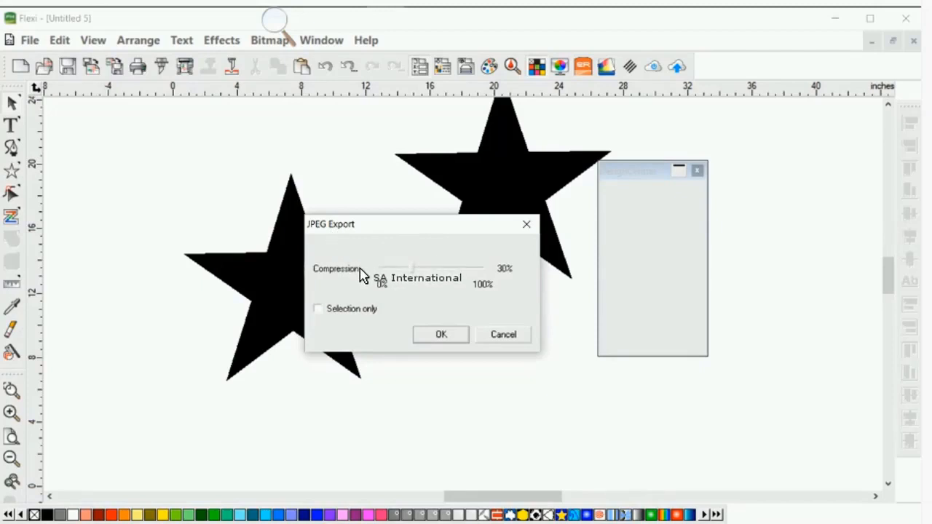
{"action": "left_click", "coordinate": [448, 335]}
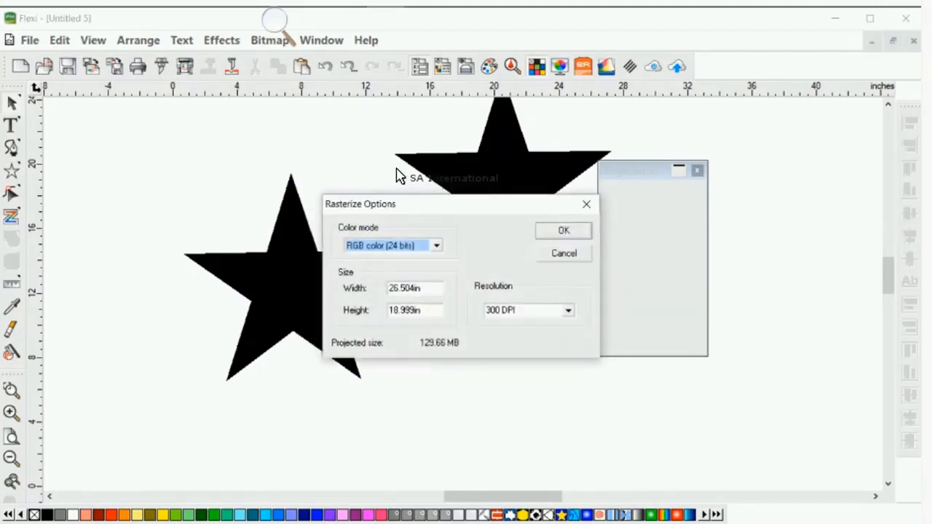
- Try a rasterized width of 6 in with a resolution of 125 DPI, and cancel the JPEG e-mail export
{"action": "left_click_drag", "start_coordinate": [388, 174], "coordinate": [364, 172]}
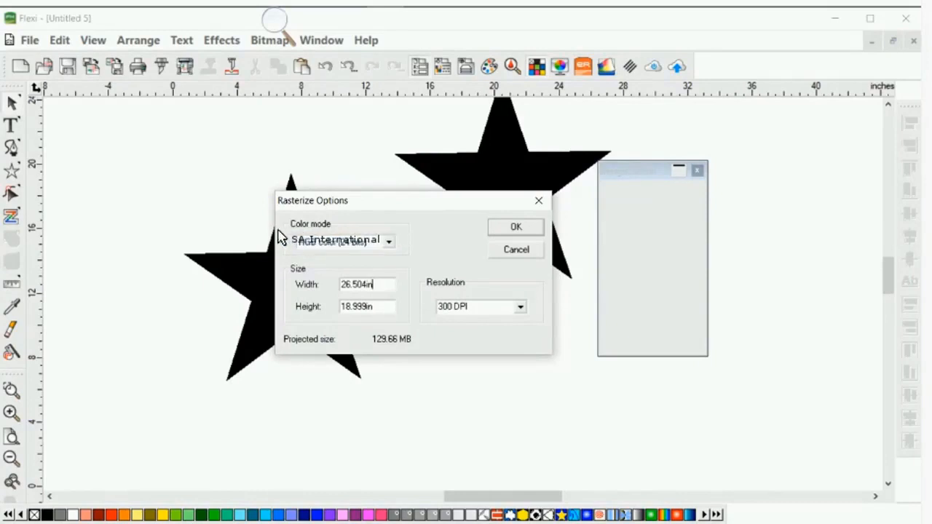
{"action": "key", "text": "Tab"}
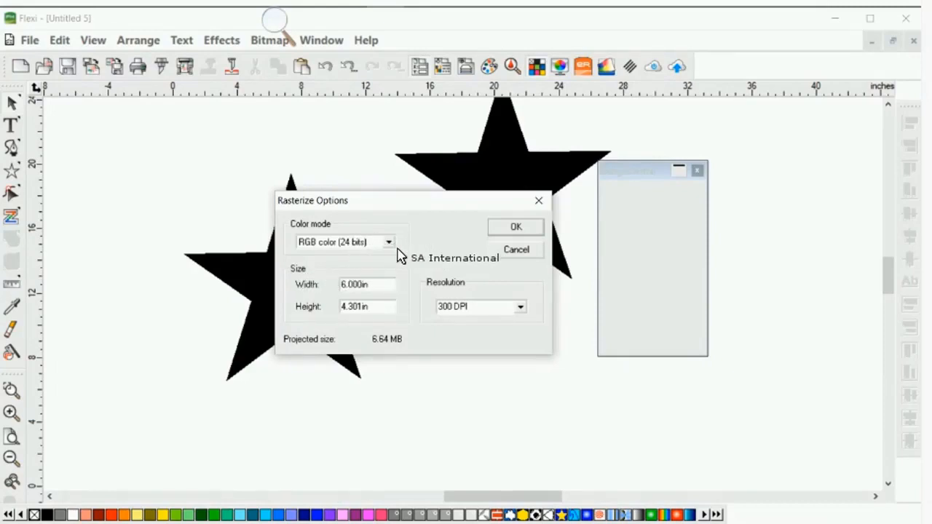
{"action": "left_click", "coordinate": [520, 307]}
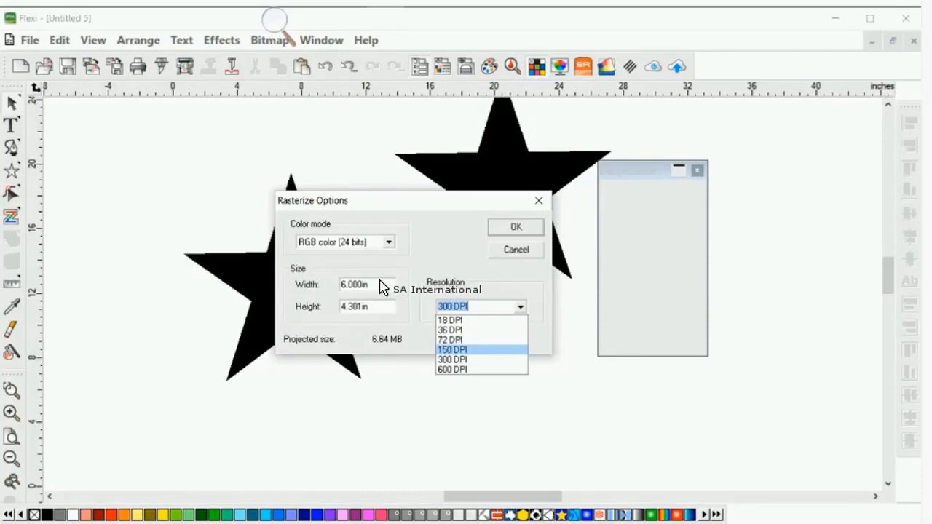
{"action": "key", "text": "Escape"}
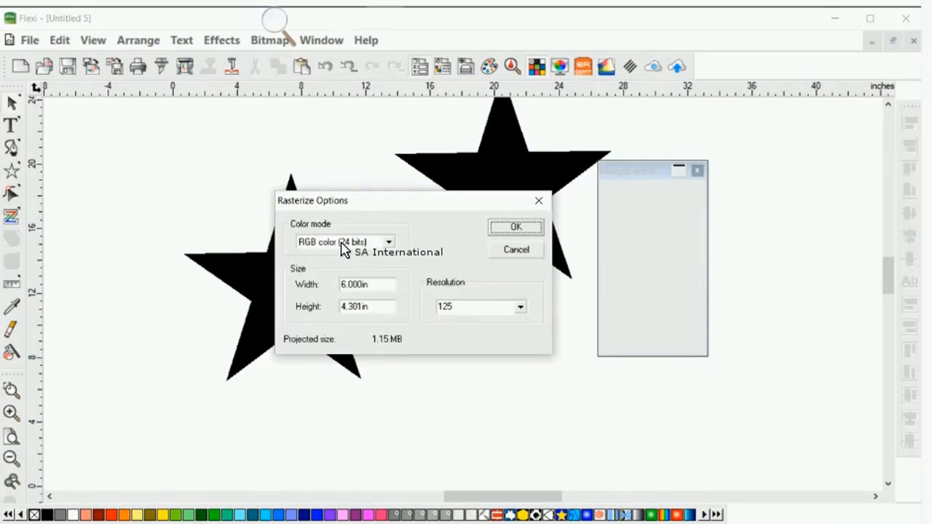
{"action": "left_click", "coordinate": [515, 250]}
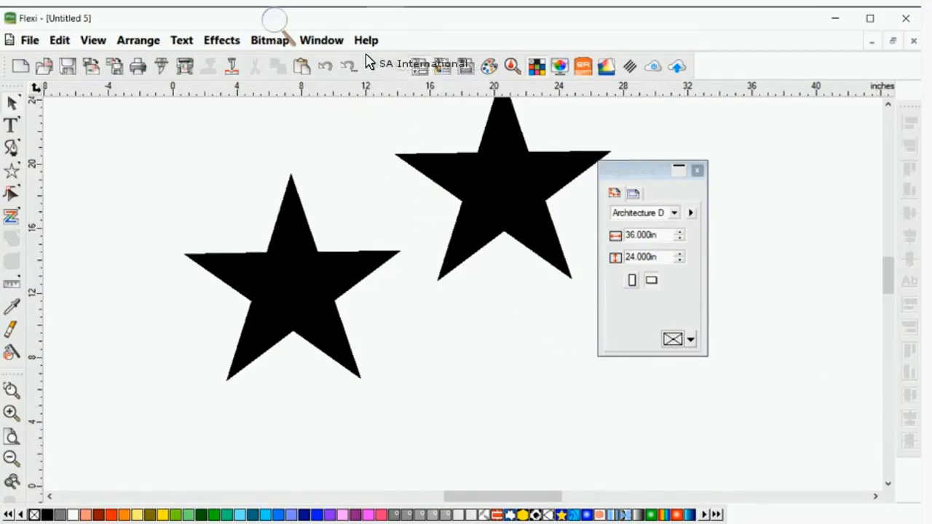
- Show the Fill/Stroke Editor and place it side by side with DesignCentral over the drawing
{"action": "left_click", "coordinate": [443, 66]}
{"action": "mouse_move", "coordinate": [580, 151]}
{"action": "left_mouse_down"}
{"action": "mouse_move", "coordinate": [722, 188]}
{"action": "mouse_move", "coordinate": [772, 172]}
{"action": "left_mouse_up"}
{"action": "left_click_drag", "start_coordinate": [655, 169], "coordinate": [535, 133]}
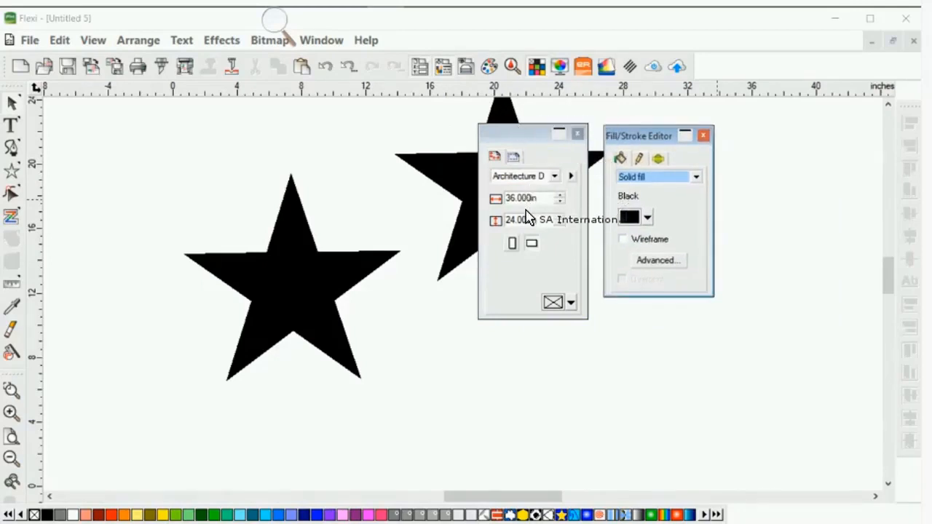
- Open the advanced color specifications of the black fill and bring up the color library
{"action": "left_click", "coordinate": [658, 261]}
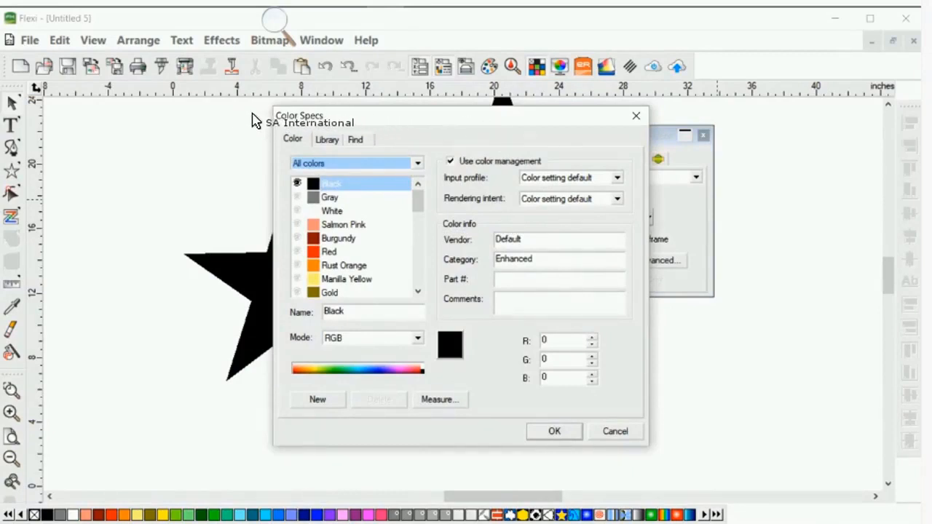
{"action": "key", "text": "ctrl+Tab"}
{"action": "key", "text": "ctrl+Tab"}
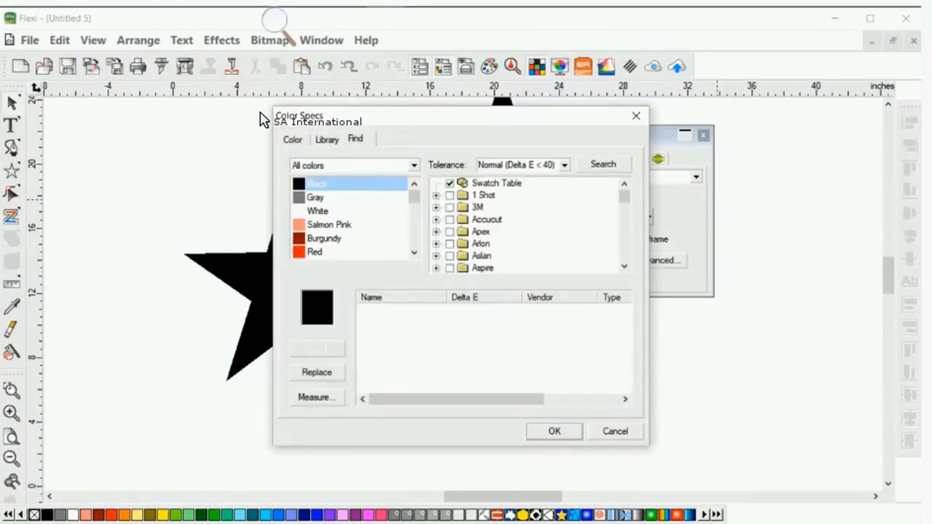
{"action": "key", "text": "ctrl+shift+Tab"}
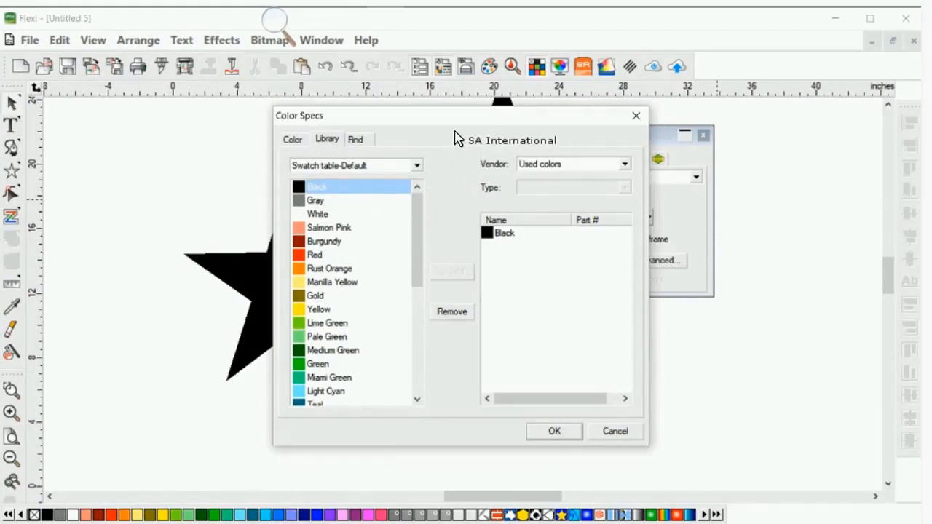
- Look through the vendor color libraries and load Pantone's PANTONE(r) Solid Coated colors
{"action": "left_click", "coordinate": [625, 165]}
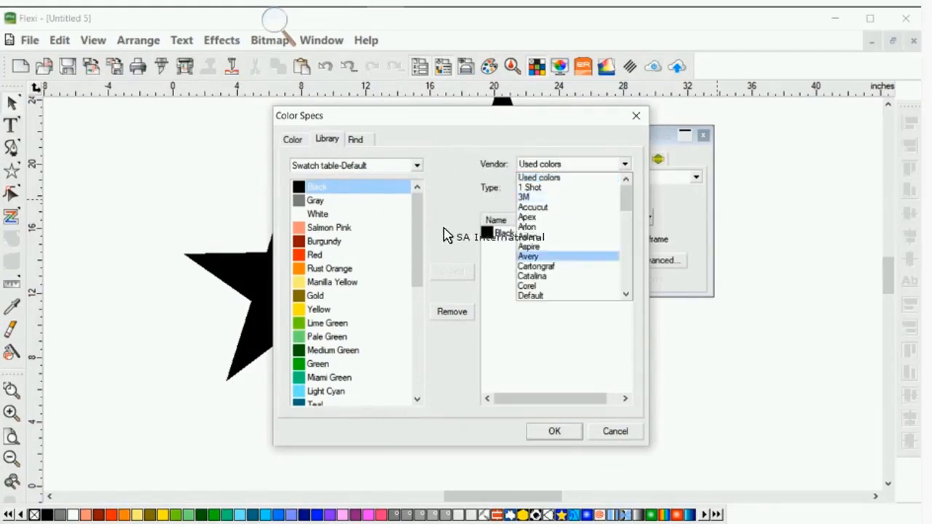
{"action": "scroll", "coordinate": [499, 166], "scroll_direction": "down", "scroll_amount": 3}
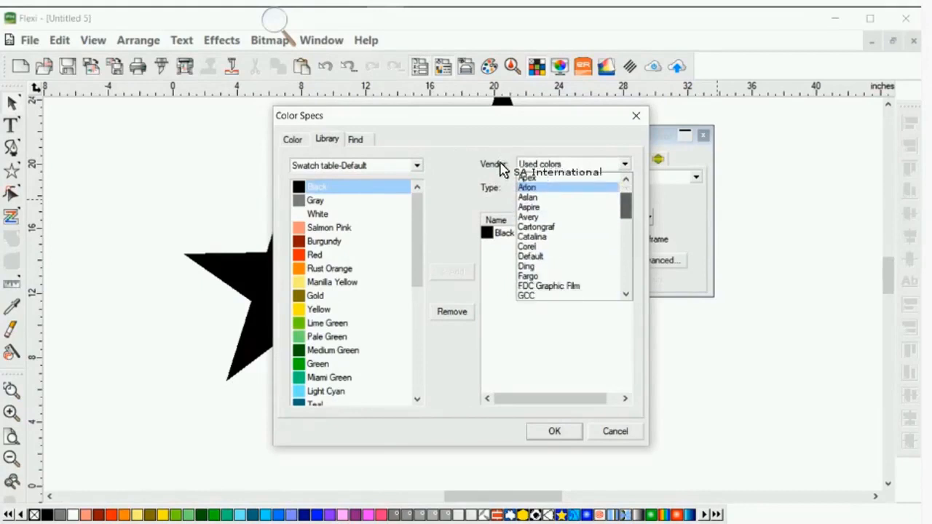
{"action": "scroll", "coordinate": [499, 175], "scroll_direction": "down", "scroll_amount": 3}
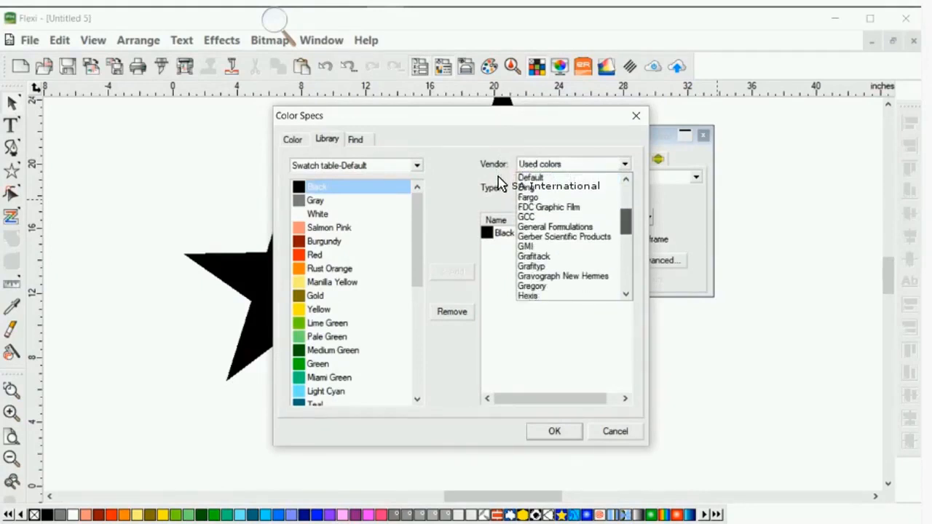
{"action": "scroll", "coordinate": [501, 189], "scroll_direction": "down", "scroll_amount": 3}
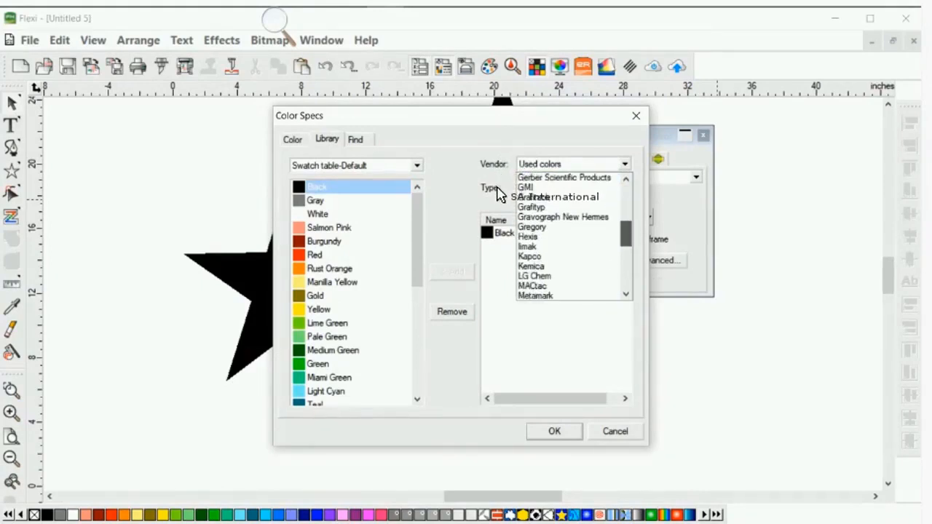
{"action": "scroll", "coordinate": [499, 204], "scroll_direction": "down", "scroll_amount": 2}
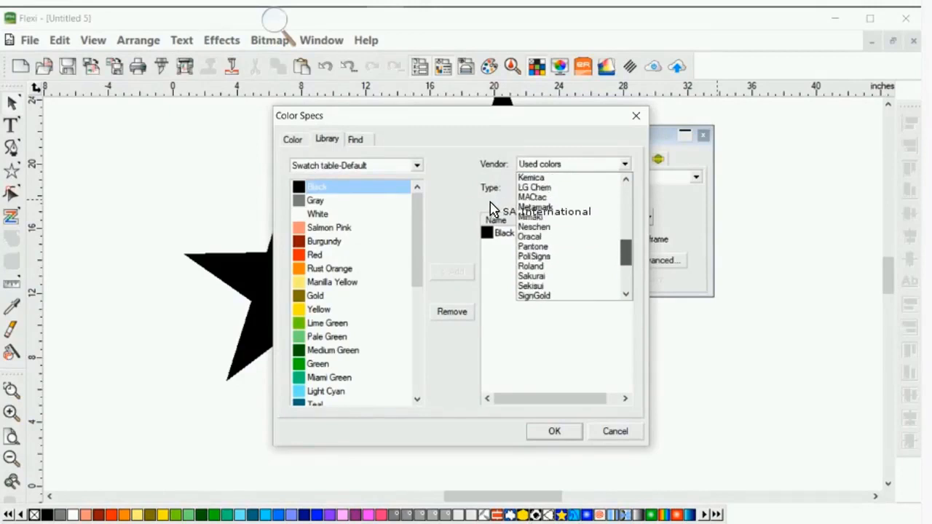
{"action": "key", "text": "Up"}
{"action": "key", "text": "Return"}
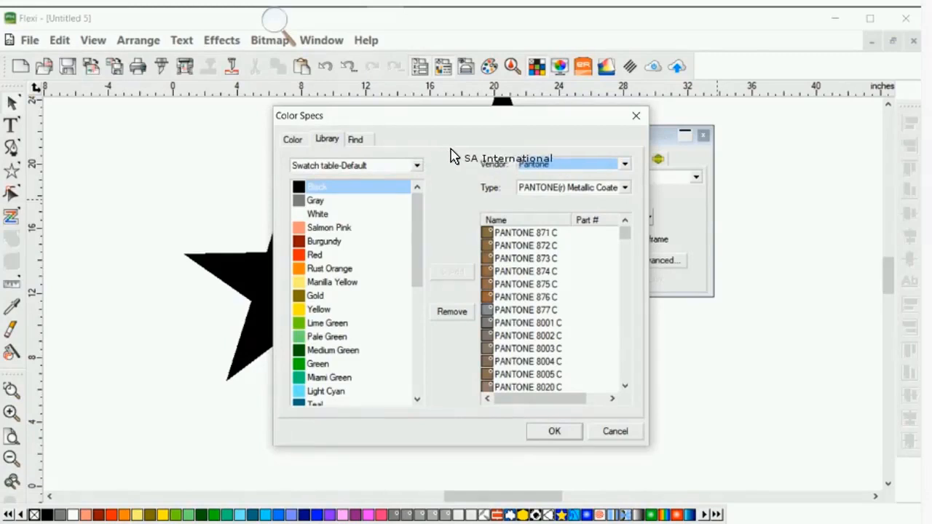
{"action": "left_click", "coordinate": [564, 188]}
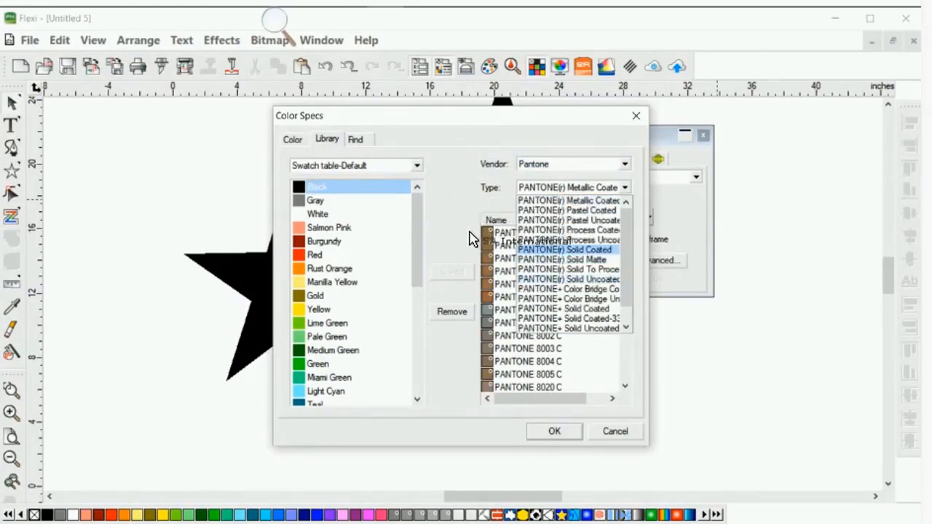
{"action": "key", "text": "Return"}
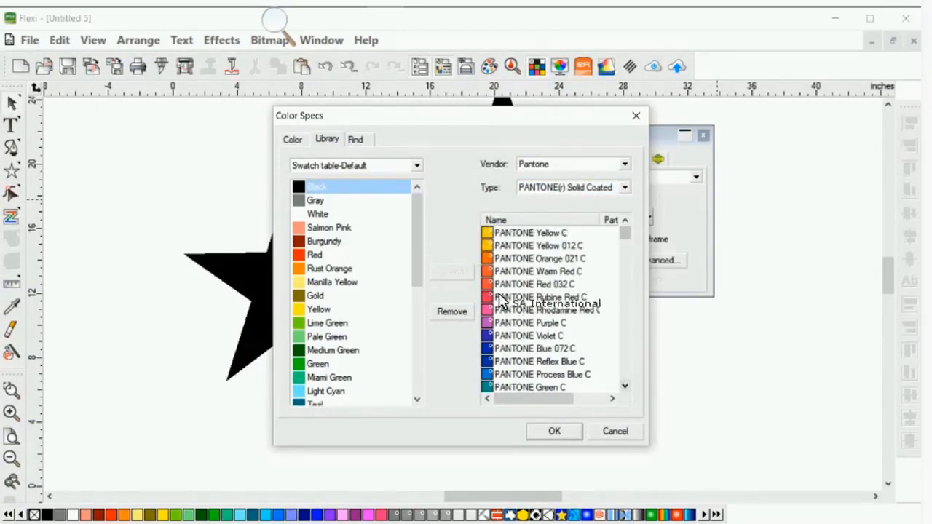
- Find PANTONE 485 C among the solid coated colors, add it to the default swatch table and accept the color specifications
{"action": "scroll", "coordinate": [500, 304], "scroll_direction": "down", "scroll_amount": 15}
{"action": "scroll", "coordinate": [501, 304], "scroll_direction": "down", "scroll_amount": 6}
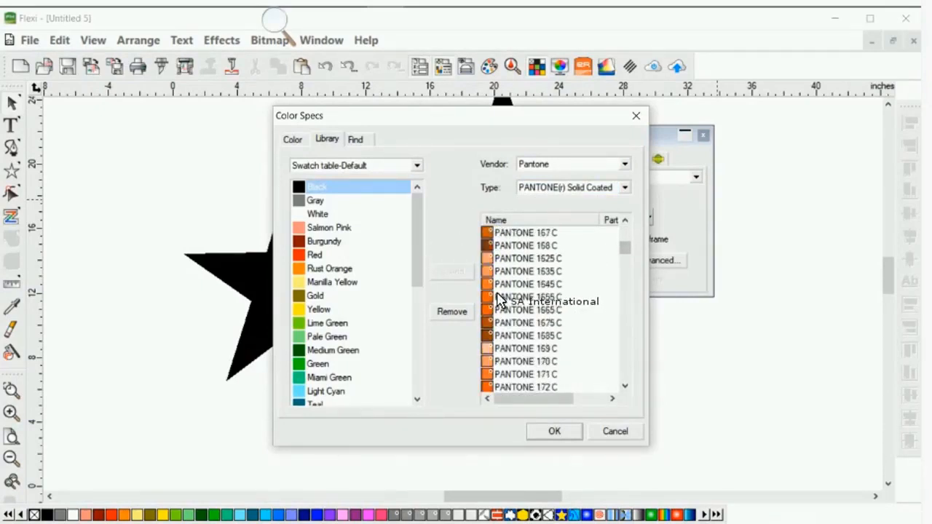
{"action": "scroll", "coordinate": [501, 297], "scroll_direction": "down", "scroll_amount": 4}
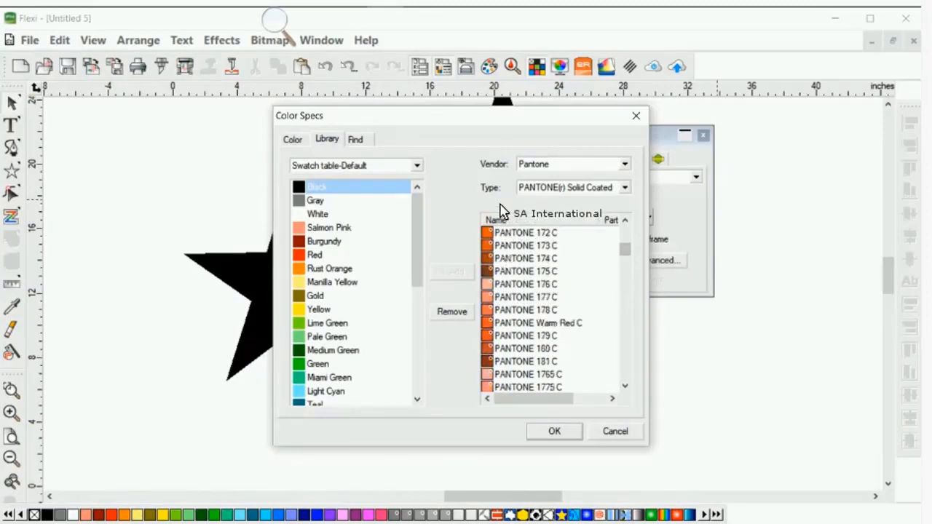
{"action": "scroll", "coordinate": [498, 226], "scroll_direction": "down", "scroll_amount": 18}
{"action": "scroll", "coordinate": [495, 248], "scroll_direction": "down", "scroll_amount": 20}
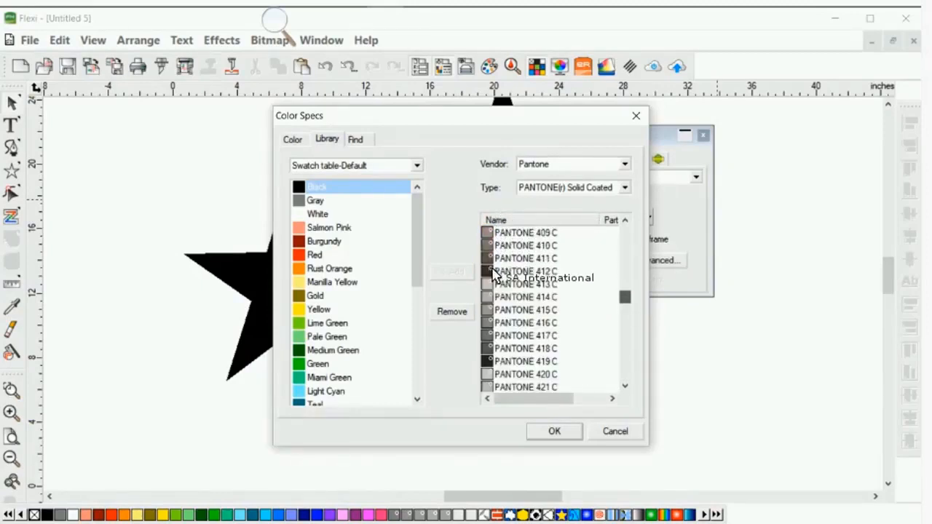
{"action": "scroll", "coordinate": [489, 269], "scroll_direction": "down", "scroll_amount": 5}
{"action": "scroll", "coordinate": [492, 262], "scroll_direction": "up", "scroll_amount": 20}
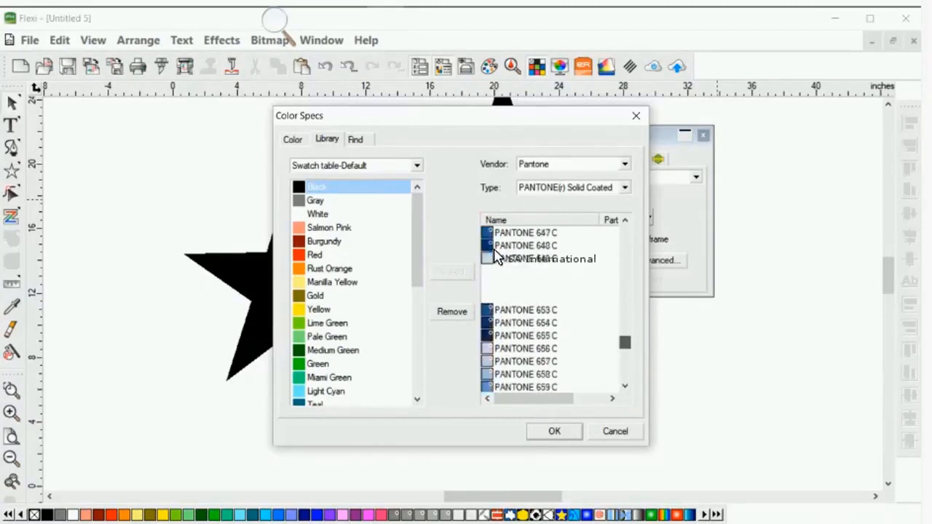
{"action": "scroll", "coordinate": [492, 255], "scroll_direction": "up", "scroll_amount": 10}
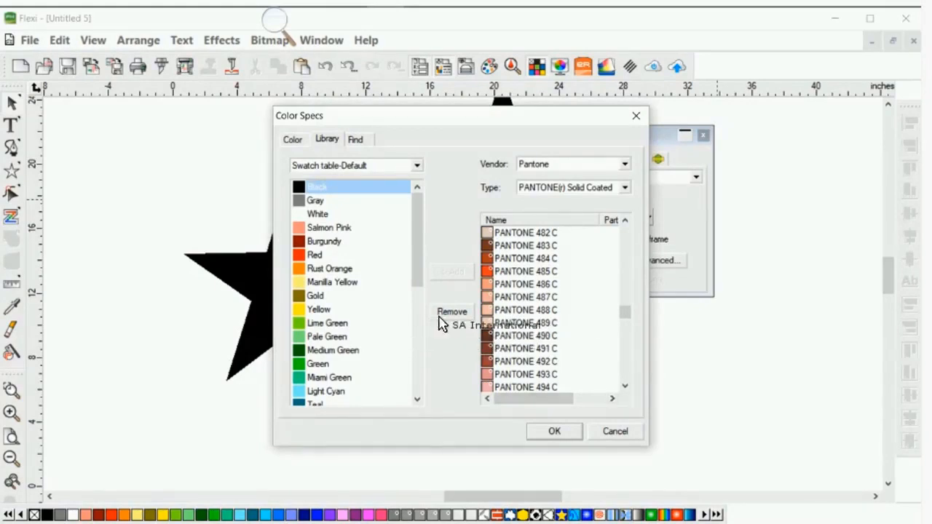
{"action": "scroll", "coordinate": [500, 268], "scroll_direction": "down", "scroll_amount": 10}
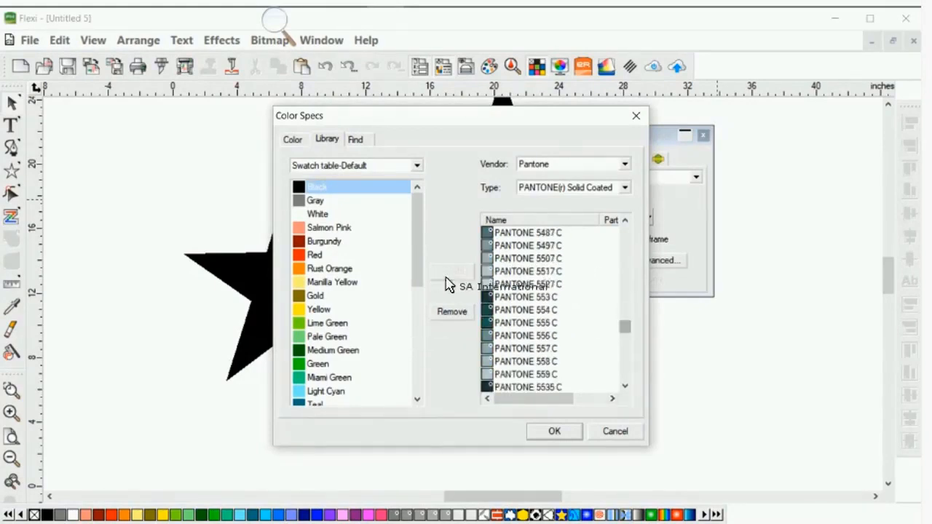
{"action": "scroll", "coordinate": [499, 266], "scroll_direction": "up", "scroll_amount": 5}
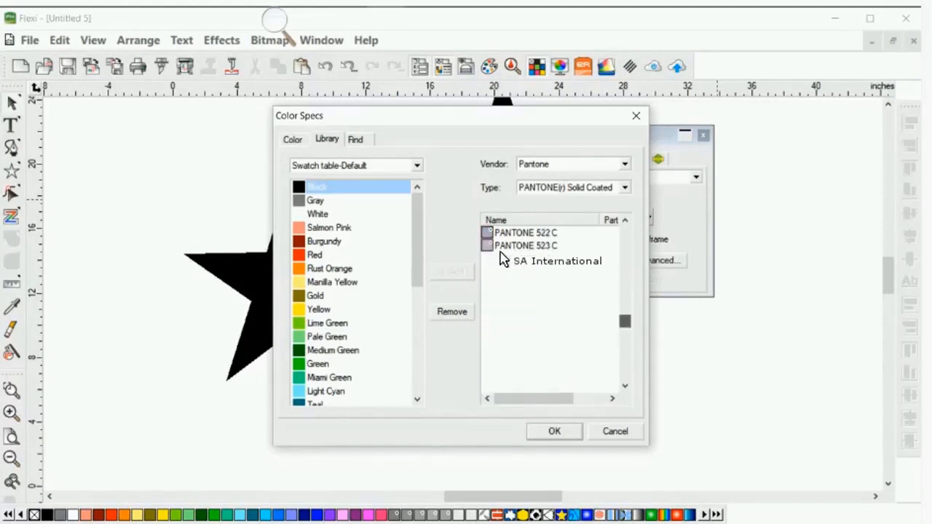
{"action": "scroll", "coordinate": [497, 261], "scroll_direction": "up", "scroll_amount": 8}
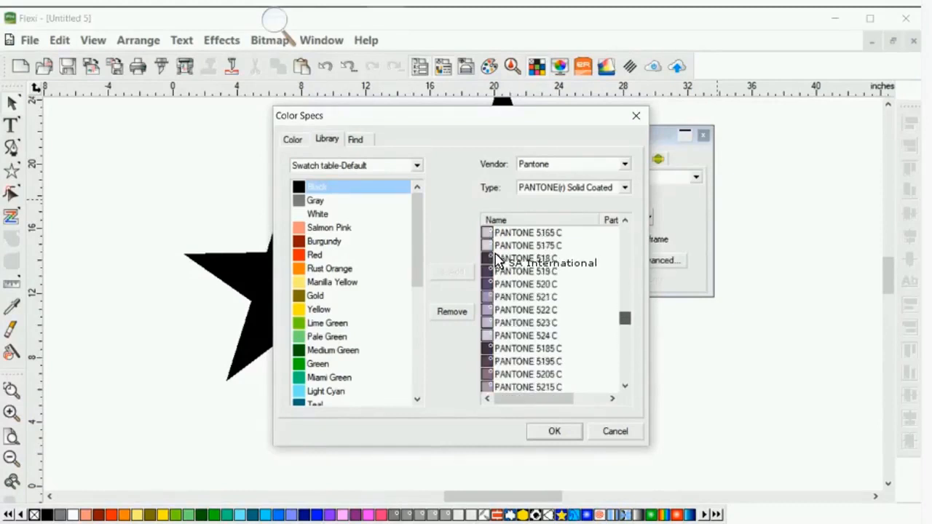
{"action": "scroll", "coordinate": [497, 256], "scroll_direction": "up", "scroll_amount": 2}
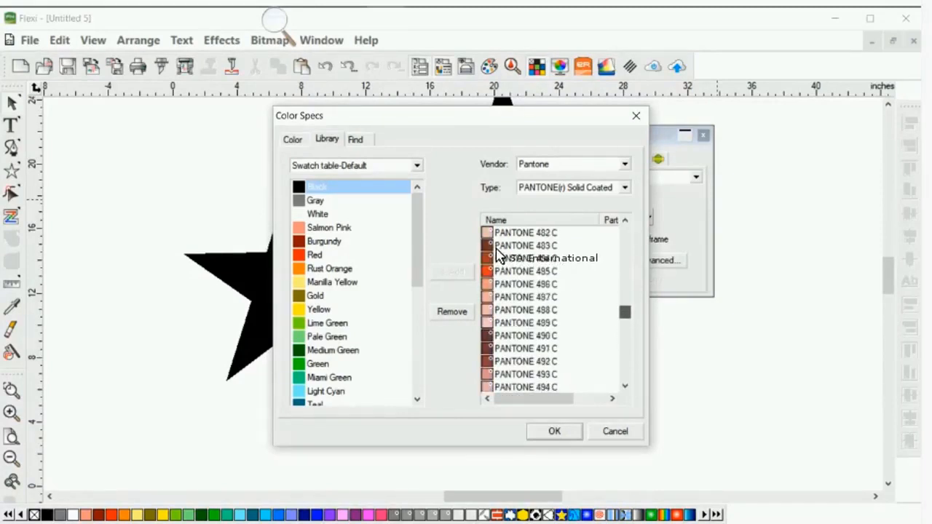
{"action": "scroll", "coordinate": [498, 254], "scroll_direction": "up", "scroll_amount": 12}
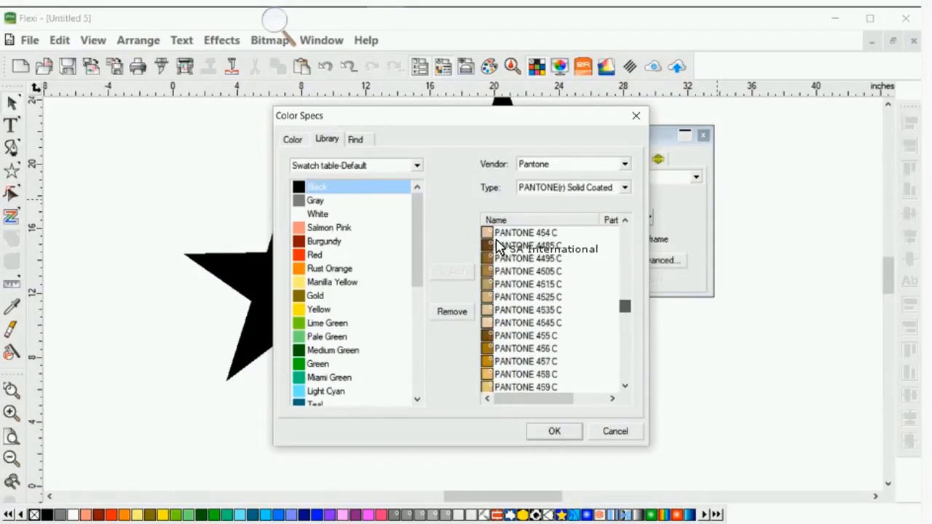
{"action": "scroll", "coordinate": [495, 252], "scroll_direction": "up", "scroll_amount": 12}
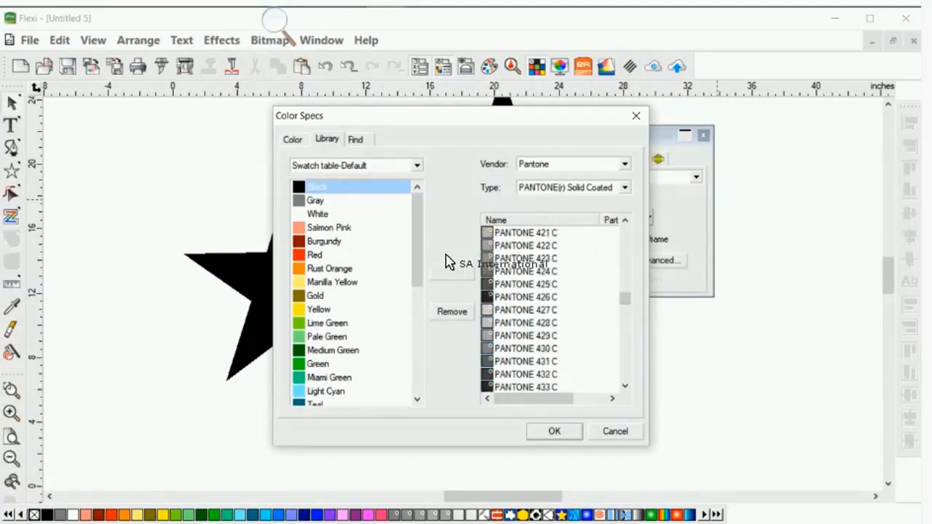
{"action": "scroll", "coordinate": [450, 262], "scroll_direction": "down", "scroll_amount": 10}
{"action": "scroll", "coordinate": [451, 262], "scroll_direction": "down", "scroll_amount": 5}
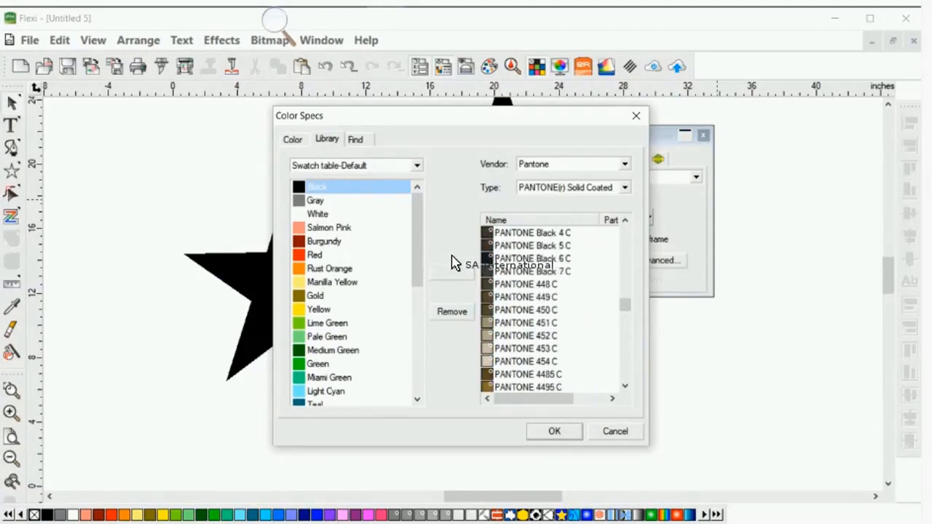
{"action": "scroll", "coordinate": [451, 266], "scroll_direction": "down", "scroll_amount": 10}
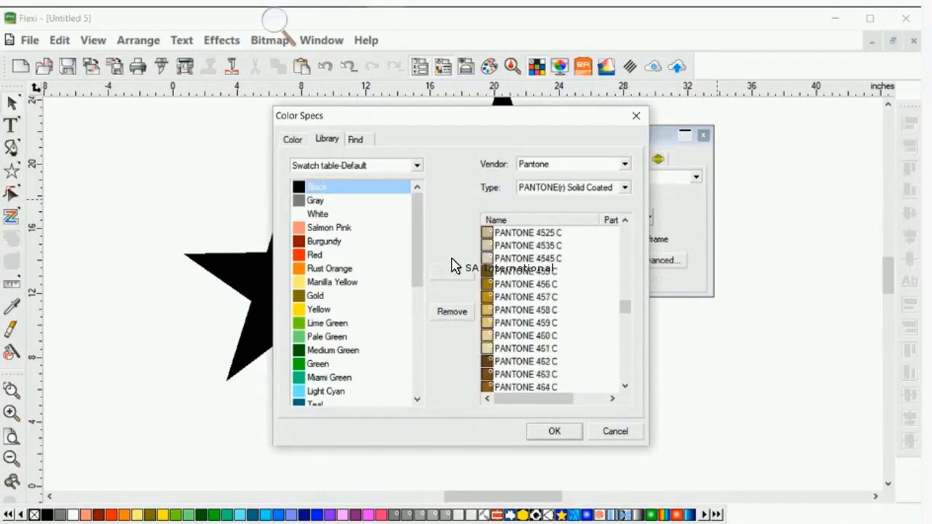
{"action": "scroll", "coordinate": [452, 265], "scroll_direction": "down", "scroll_amount": 2}
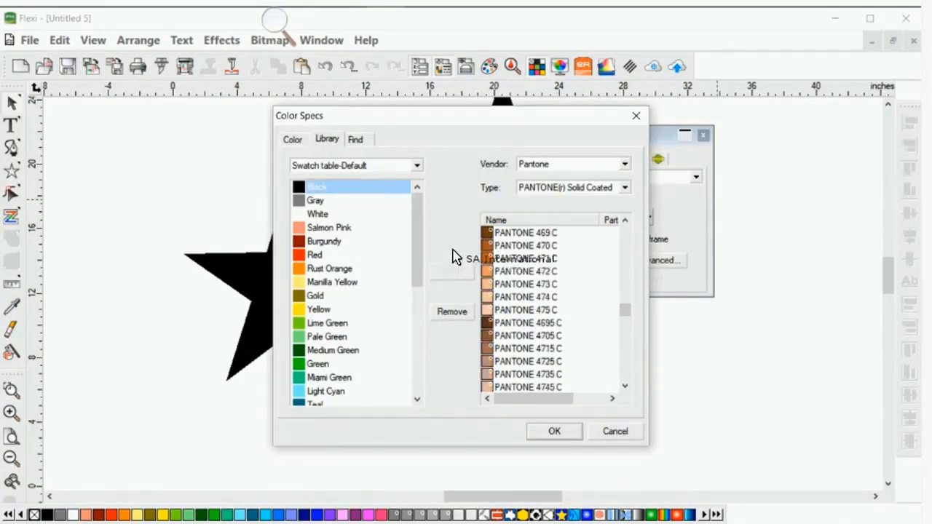
{"action": "scroll", "coordinate": [455, 276], "scroll_direction": "down", "scroll_amount": 3}
{"action": "left_click", "coordinate": [525, 374]}
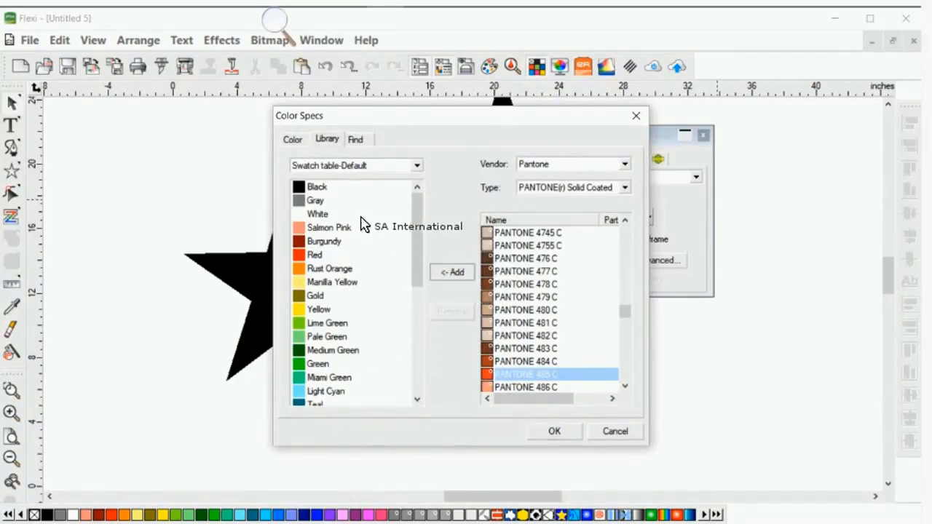
{"action": "left_click", "coordinate": [451, 271]}
{"action": "key", "text": "Return"}
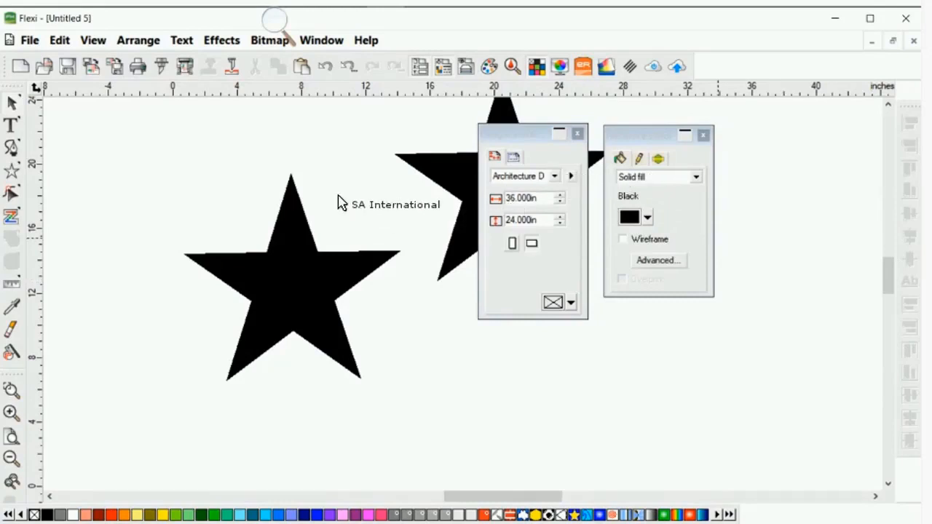
- Reposition the two black stars side by side in the upper part of the drawing
{"action": "left_click_drag", "start_coordinate": [368, 150], "coordinate": [366, 264]}
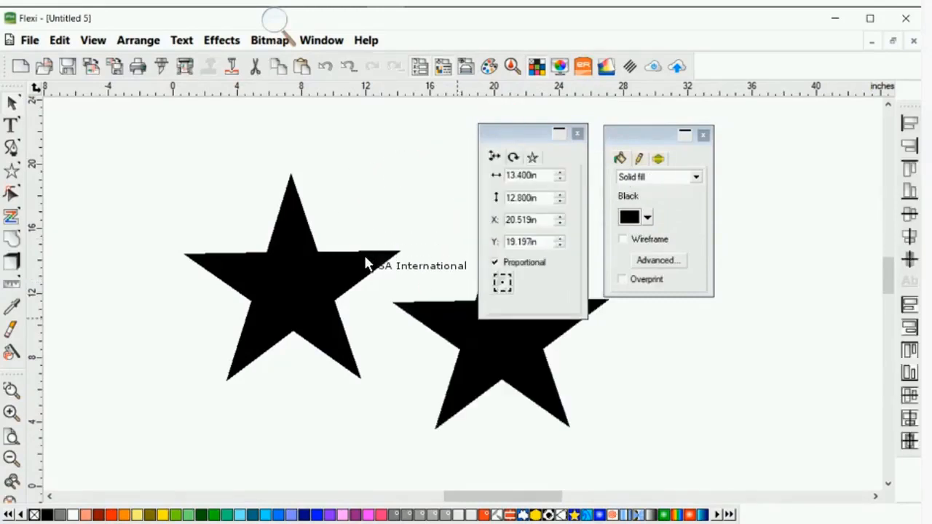
{"action": "left_click_drag", "start_coordinate": [253, 236], "coordinate": [138, 154]}
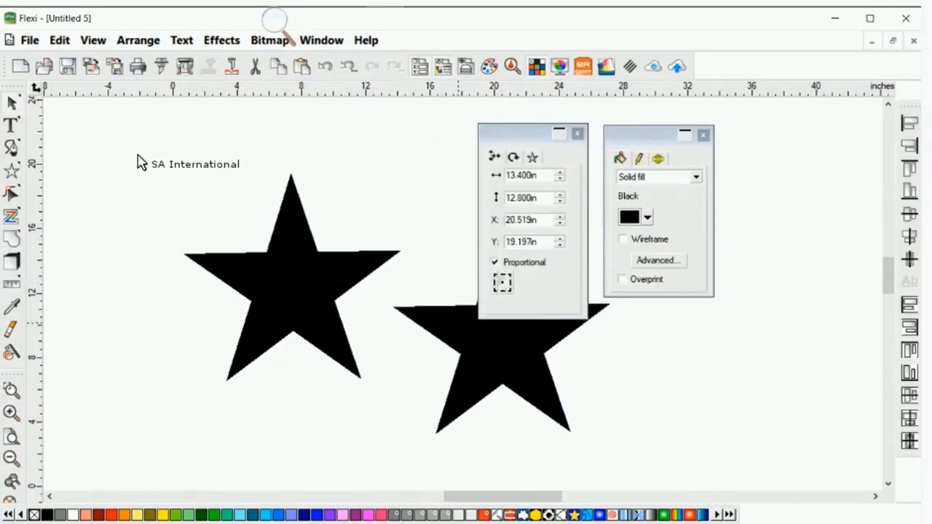
{"action": "left_click_drag", "start_coordinate": [334, 252], "coordinate": [334, 140]}
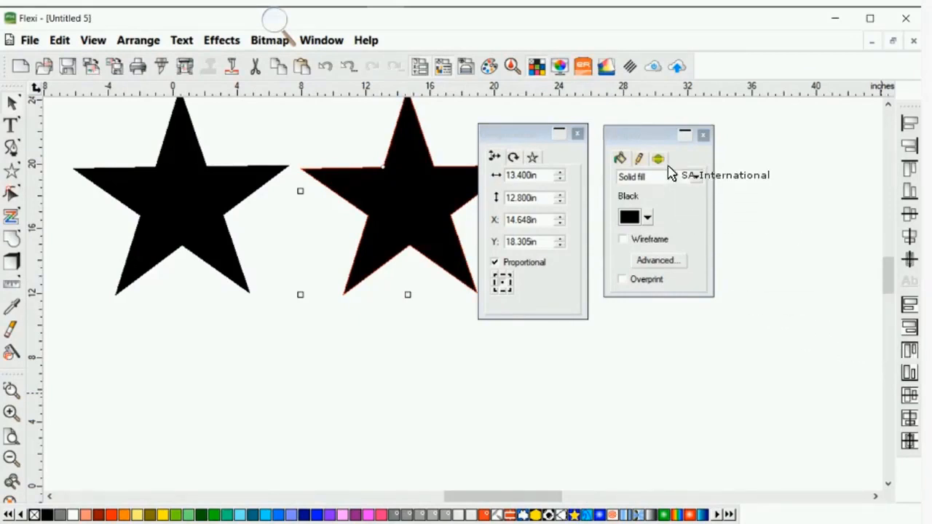
- Close the star drawing without saving its changes and open 1fish.fs from the 2017 ISA folder
{"action": "left_click", "coordinate": [913, 40]}
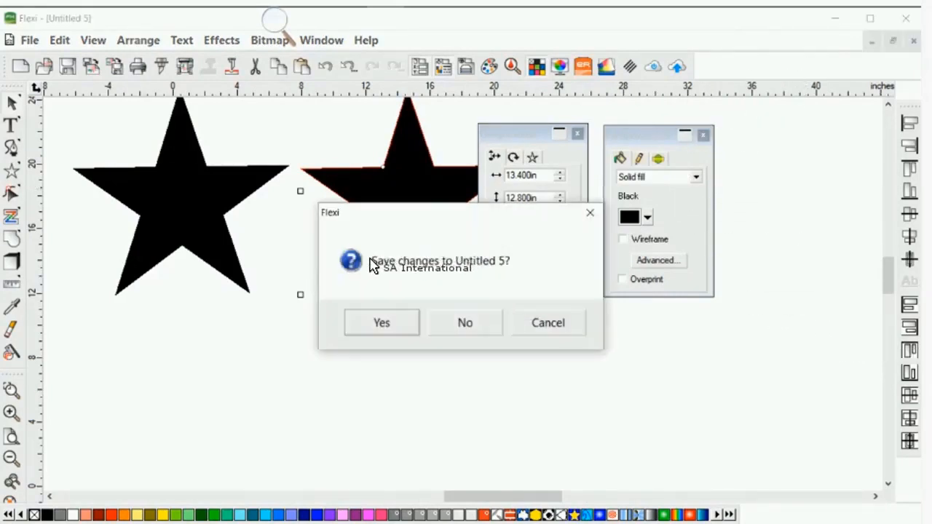
{"action": "key", "text": "n"}
{"action": "left_click", "coordinate": [42, 65]}
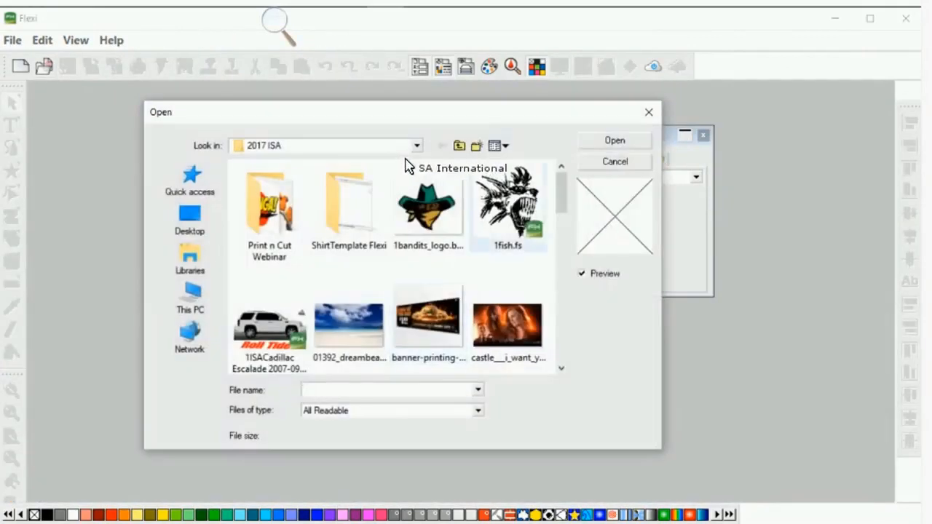
{"action": "left_click", "coordinate": [508, 207]}
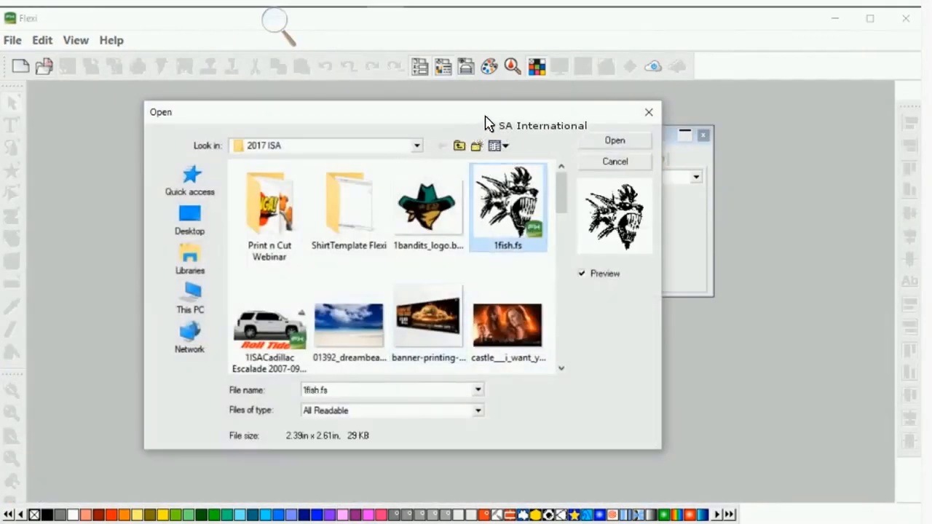
{"action": "key", "text": "Return"}
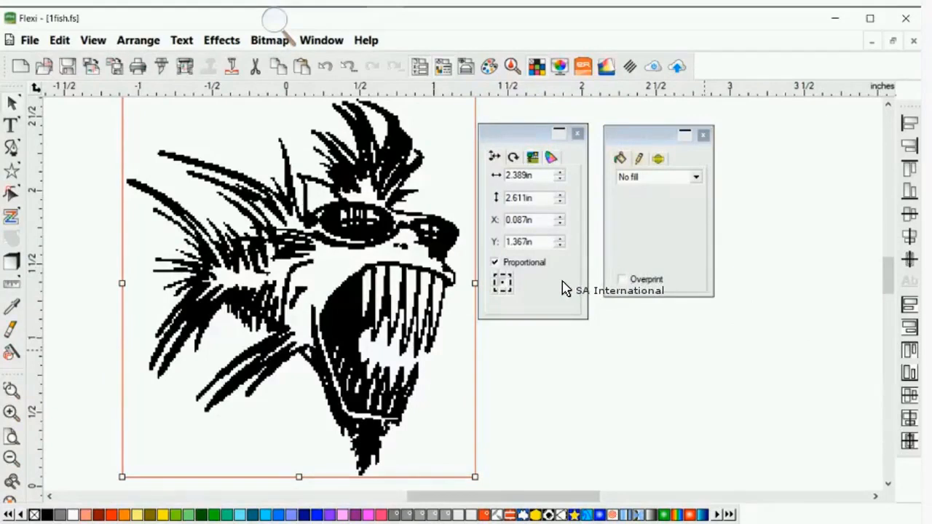
- Move DesignCentral clear of the fish artwork and examine the bitmap's pixel size, resolution and color depth
{"action": "left_click_drag", "start_coordinate": [537, 135], "coordinate": [783, 133]}
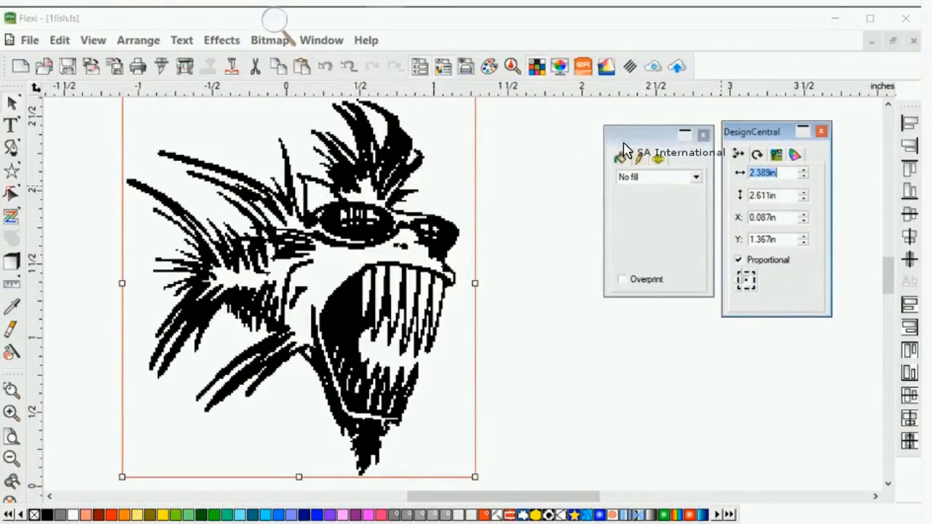
{"action": "left_click", "coordinate": [776, 154]}
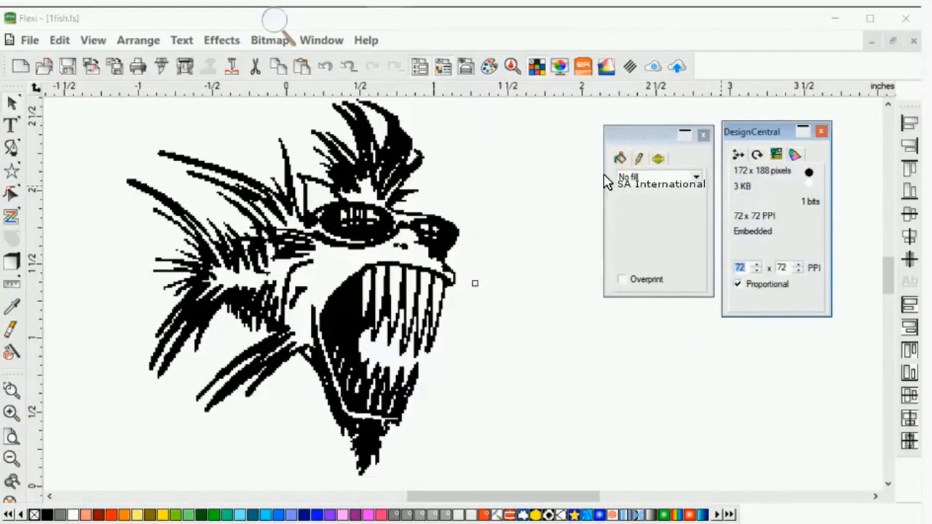
{"action": "left_click", "coordinate": [309, 212]}
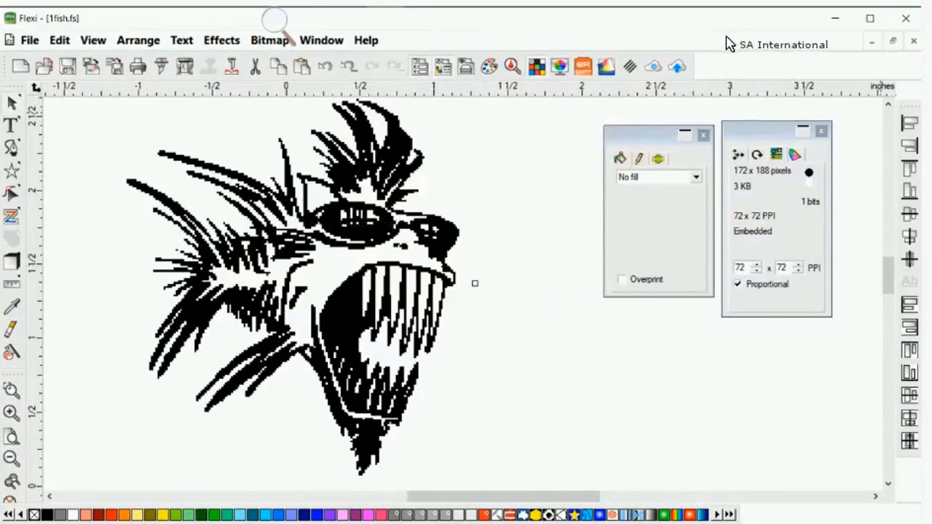
- Close the fish artwork without saving and open the 1bandits_logo bitmap from the 2017 ISA folder
{"action": "left_click", "coordinate": [913, 40]}
{"action": "key", "text": "n"}
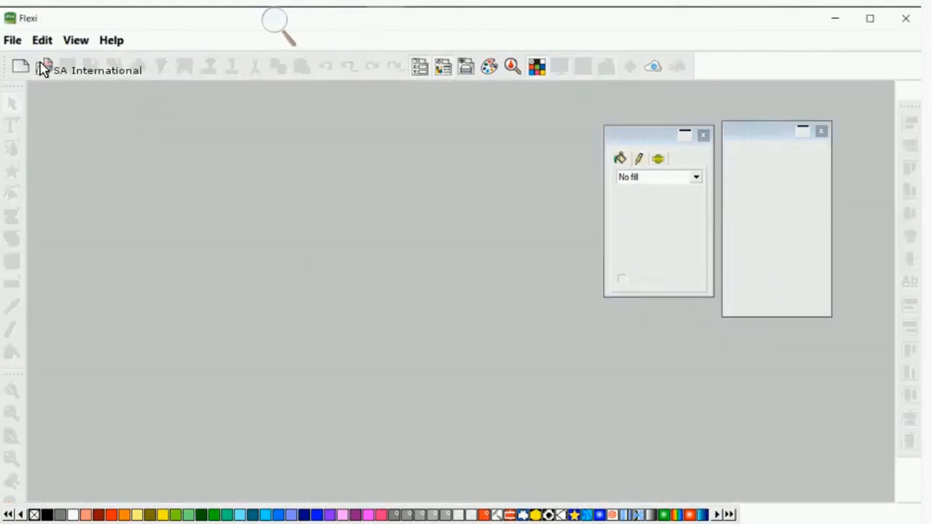
{"action": "key", "text": "ctrl+o"}
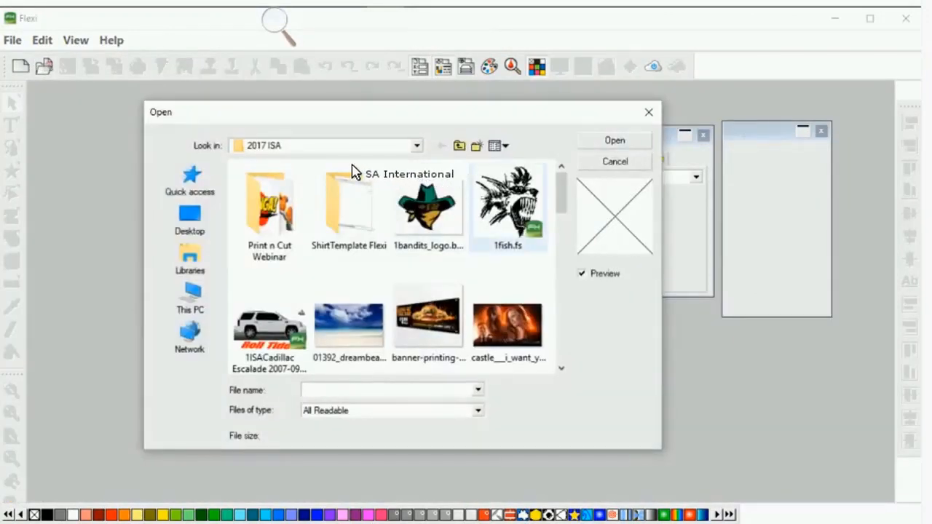
{"action": "double_click", "coordinate": [393, 231]}
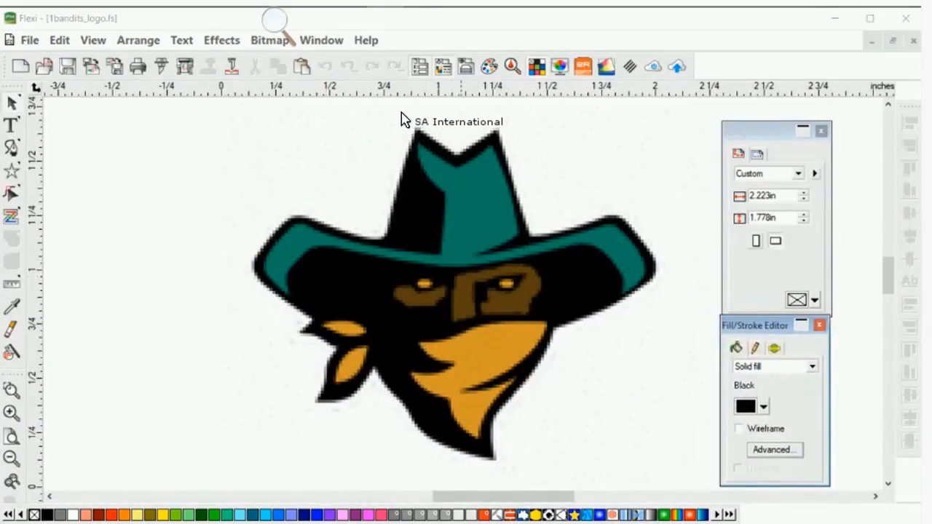
- Resample the bandit logo bitmap proportionally to a width of 450 pixels with the Bilinear method
{"action": "left_click", "coordinate": [350, 219]}
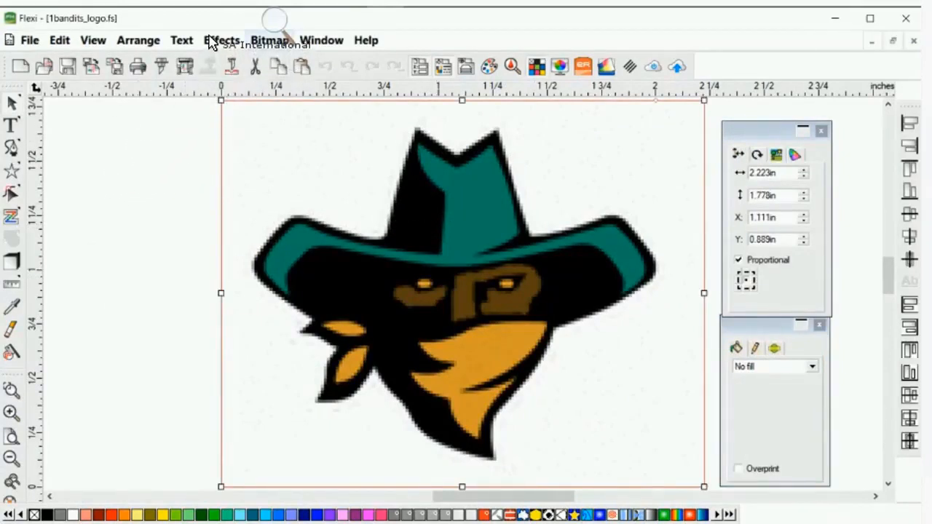
{"action": "left_click", "coordinate": [270, 40]}
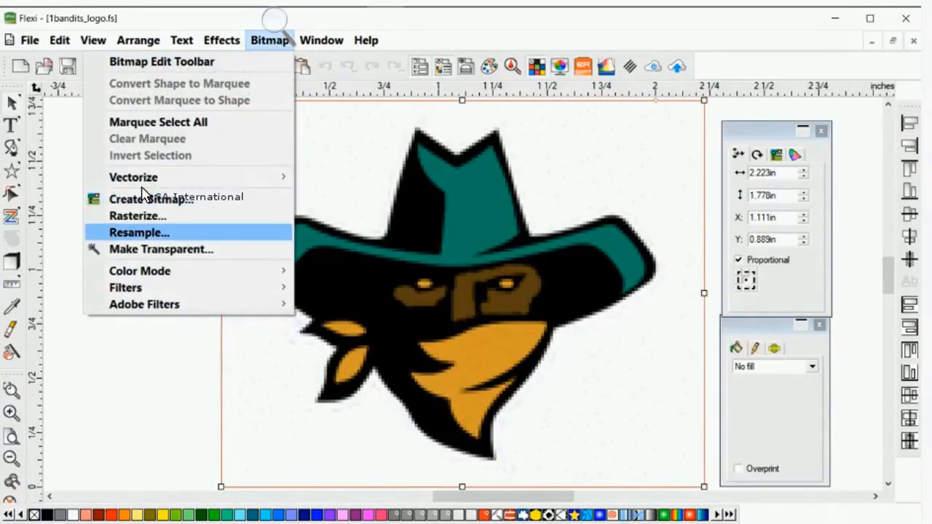
{"action": "left_click", "coordinate": [430, 191]}
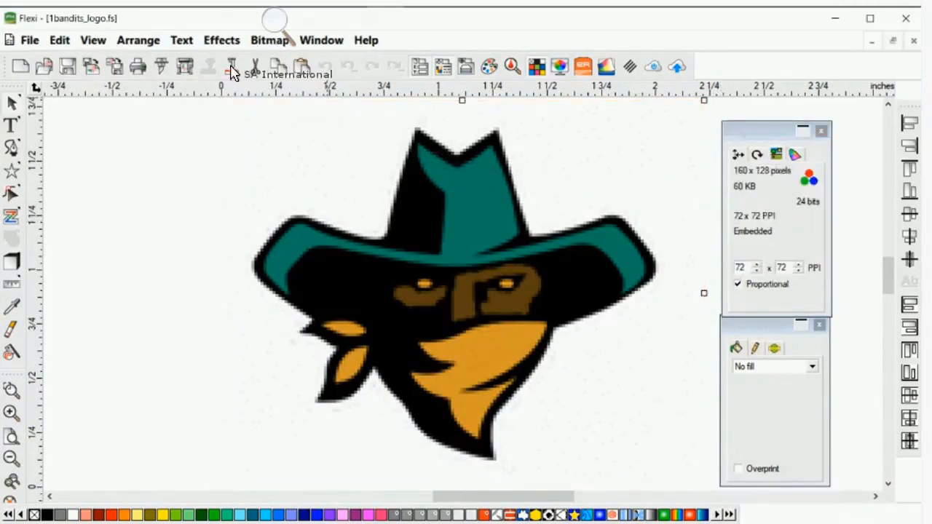
{"action": "left_click", "coordinate": [269, 40]}
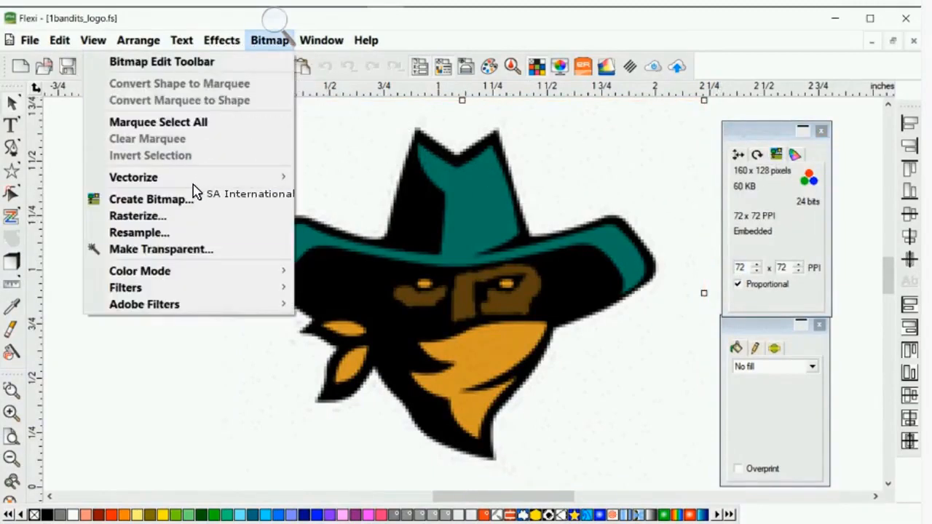
{"action": "left_click", "coordinate": [193, 232]}
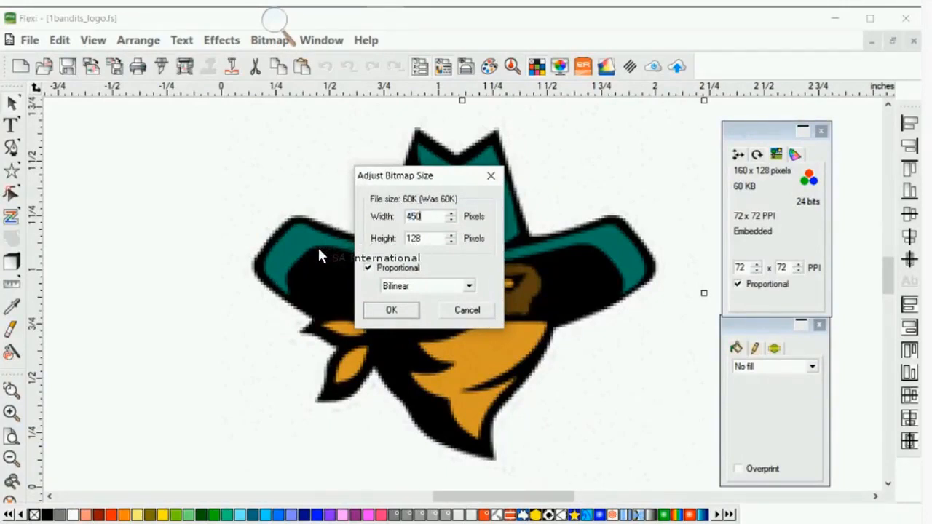
{"action": "key", "text": "Return"}
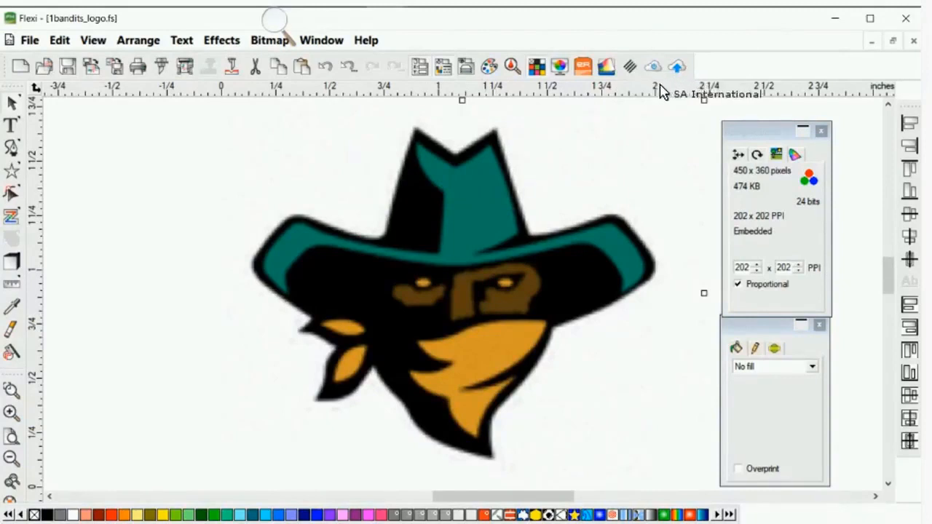
- Close the bandit logo drawing and create a new blank drawing
{"action": "key", "text": "Escape"}
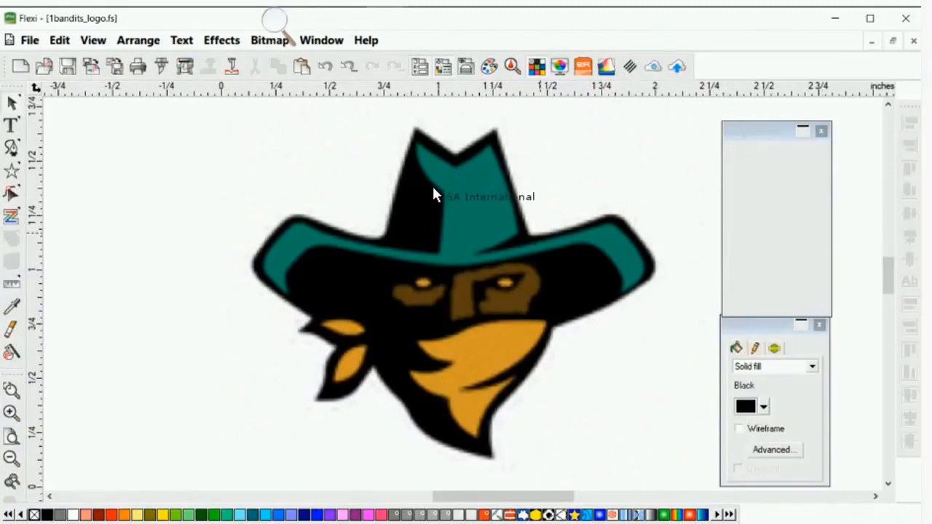
{"action": "left_click", "coordinate": [430, 189]}
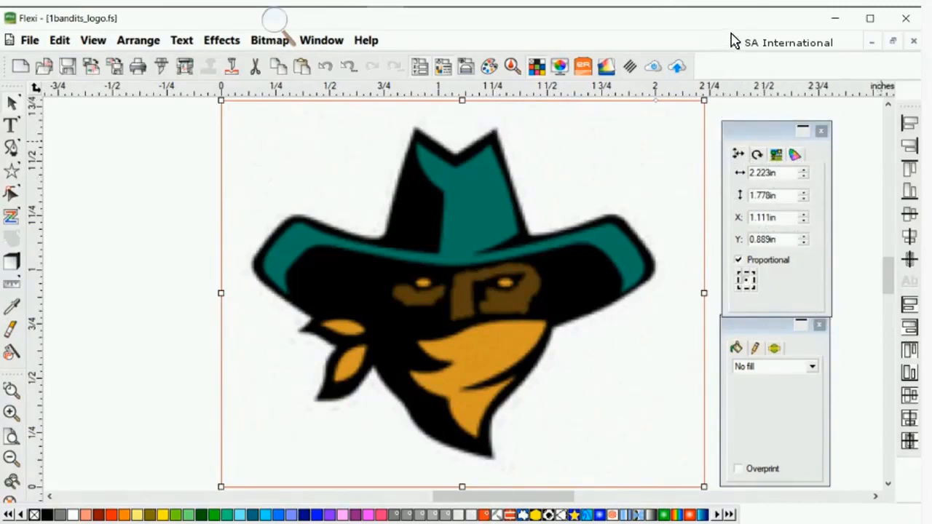
{"action": "left_click", "coordinate": [913, 41]}
{"action": "key", "text": "Return"}
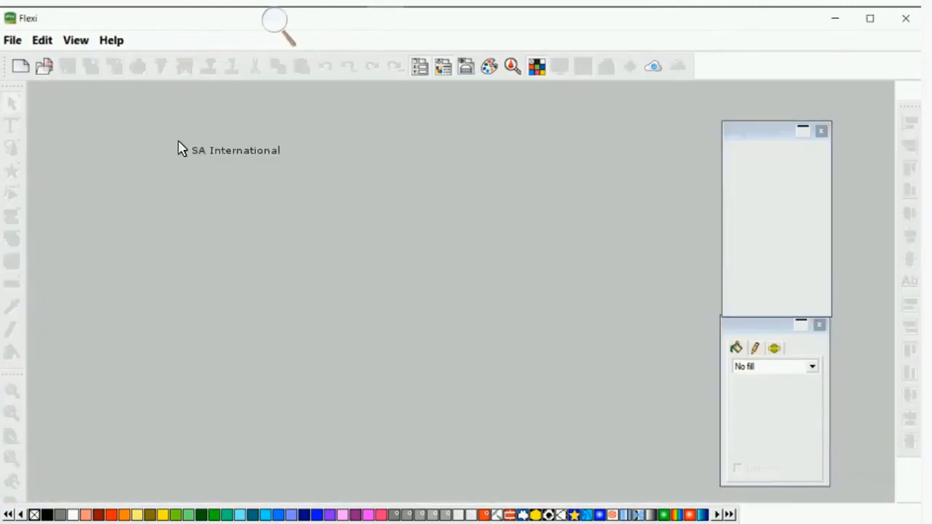
{"action": "left_click", "coordinate": [28, 64]}
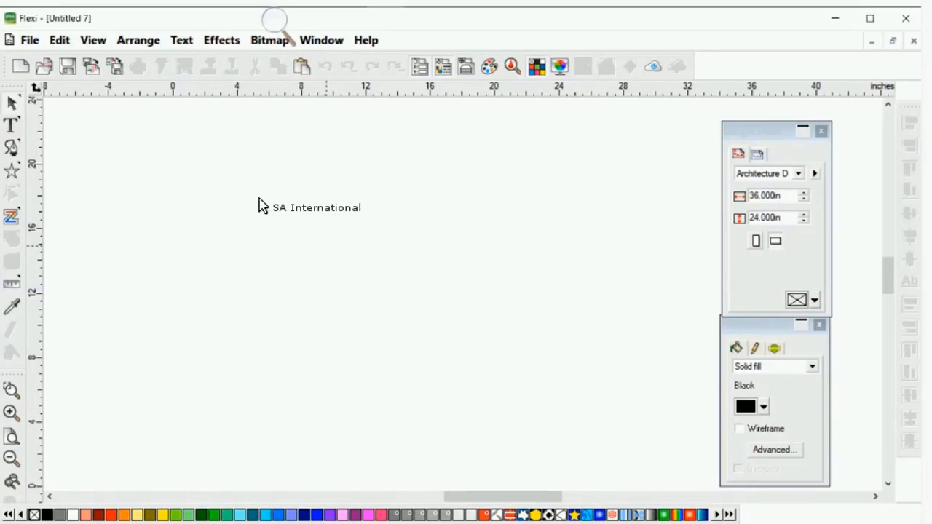
- Search for a file to open in the 2017 ISA folder and in Demo Files under D_DRIVE on the C: drive
{"action": "left_click_drag", "start_coordinate": [260, 205], "coordinate": [227, 232]}
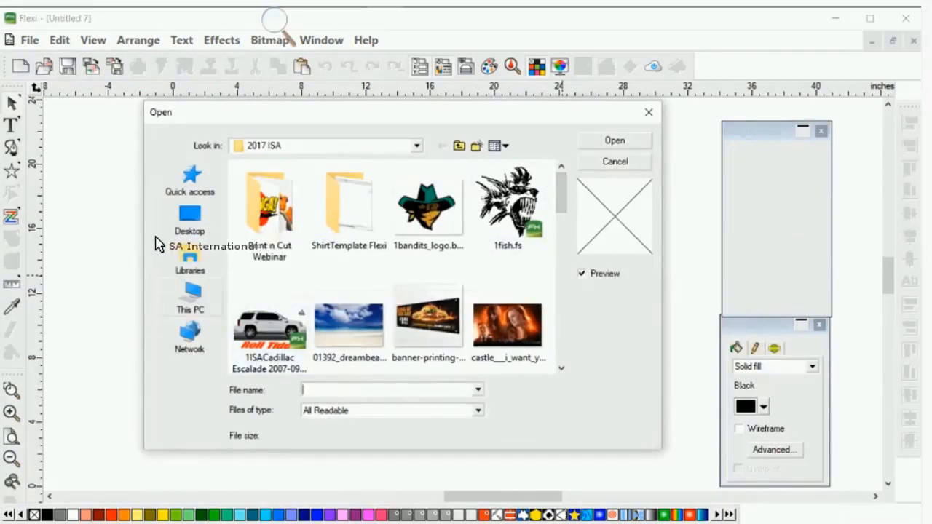
{"action": "scroll", "coordinate": [235, 231], "scroll_direction": "down", "scroll_amount": 3}
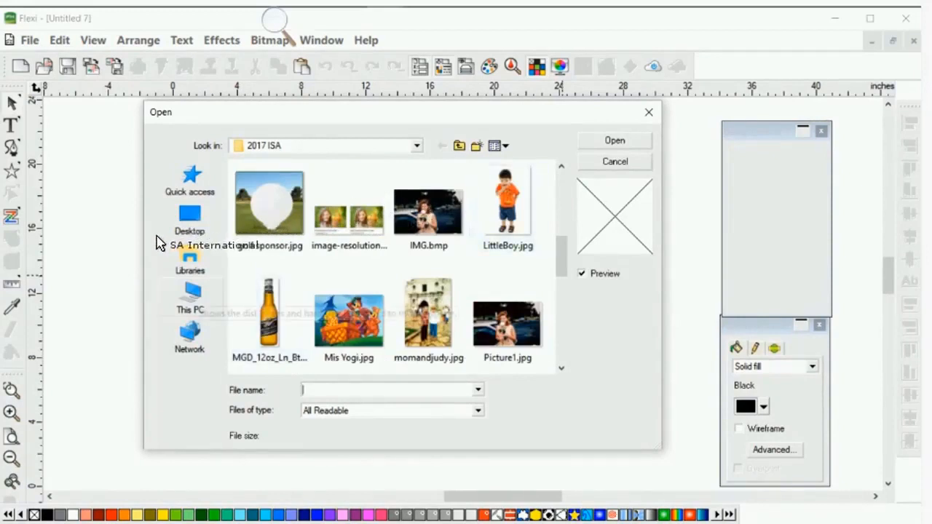
{"action": "left_click", "coordinate": [190, 295]}
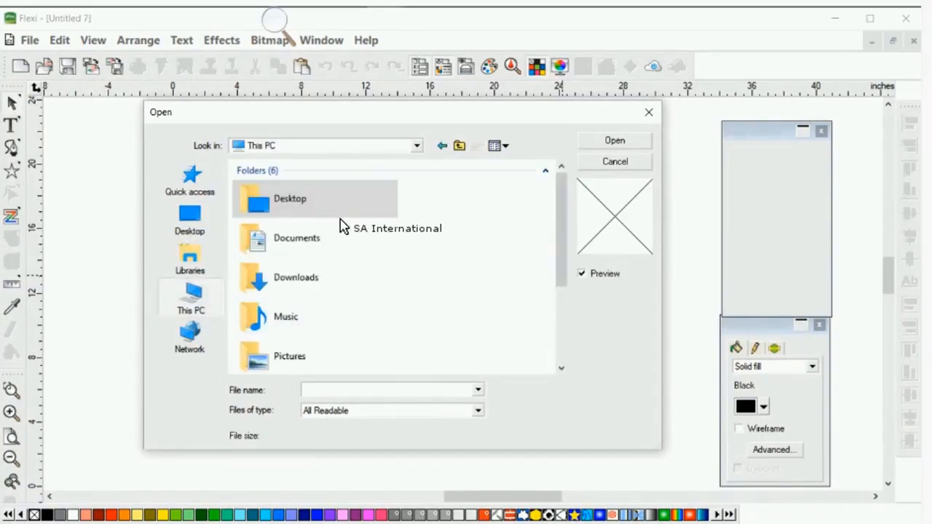
{"action": "scroll", "coordinate": [320, 241], "scroll_direction": "down", "scroll_amount": 3}
{"action": "double_click", "coordinate": [306, 305]}
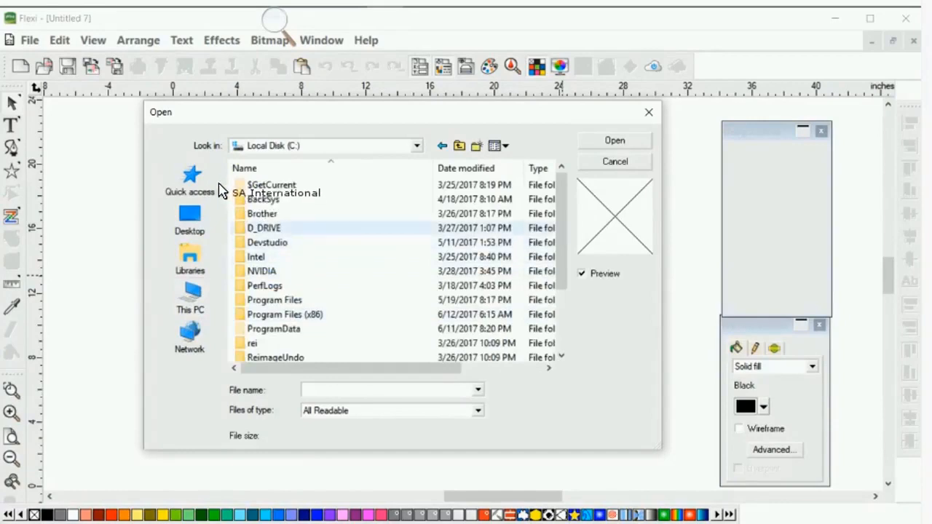
{"action": "double_click", "coordinate": [259, 228]}
{"action": "double_click", "coordinate": [264, 228]}
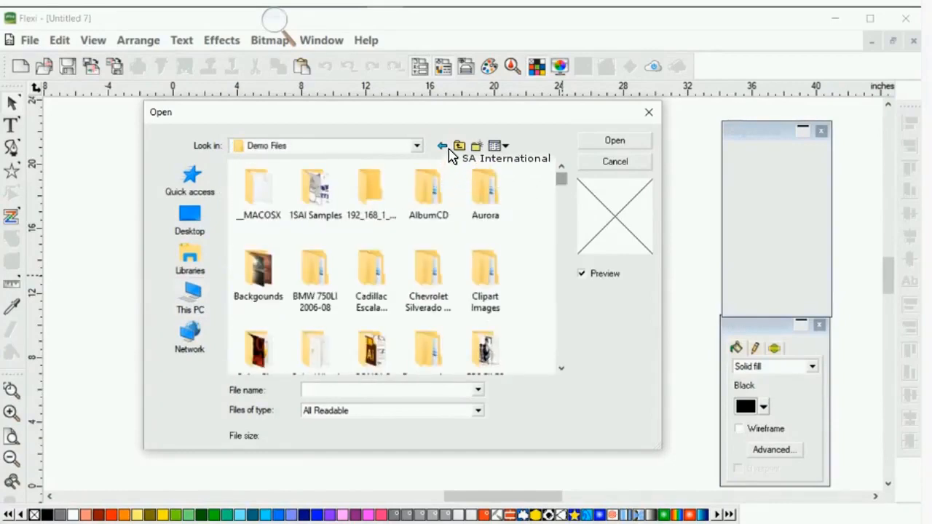
{"action": "scroll", "coordinate": [449, 162], "scroll_direction": "down", "scroll_amount": 1}
{"action": "scroll", "coordinate": [452, 163], "scroll_direction": "down", "scroll_amount": 3}
{"action": "scroll", "coordinate": [327, 182], "scroll_direction": "up", "scroll_amount": 1}
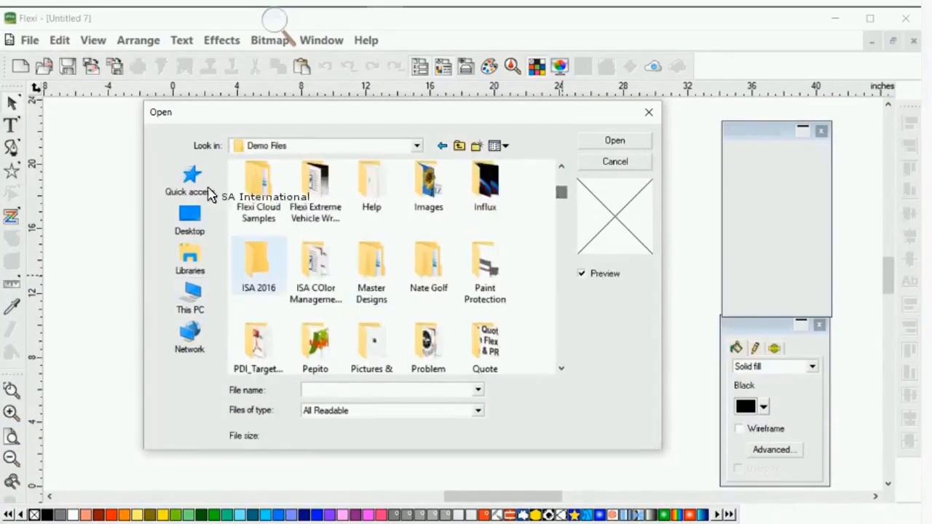
- Look through the Desktop folders and the Flexi - MUTOH Live Events folder, leaving without opening a file
{"action": "left_click", "coordinate": [443, 146]}
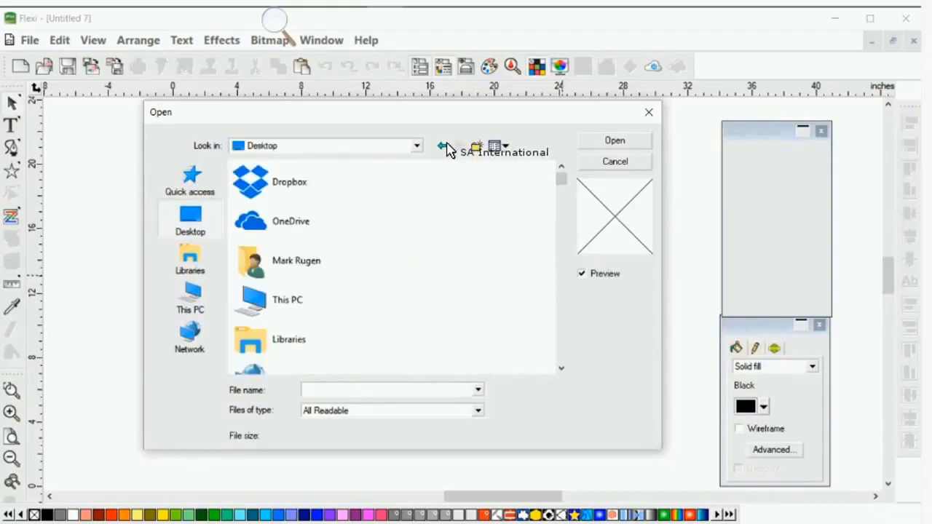
{"action": "scroll", "coordinate": [450, 160], "scroll_direction": "down", "scroll_amount": 8}
{"action": "scroll", "coordinate": [447, 179], "scroll_direction": "down", "scroll_amount": 5}
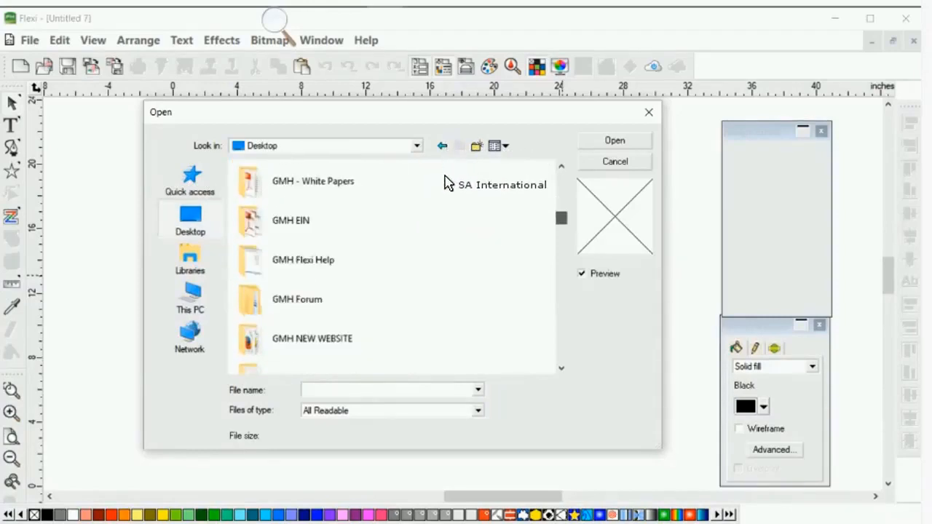
{"action": "scroll", "coordinate": [359, 204], "scroll_direction": "up", "scroll_amount": 3}
{"action": "scroll", "coordinate": [305, 235], "scroll_direction": "up", "scroll_amount": 3}
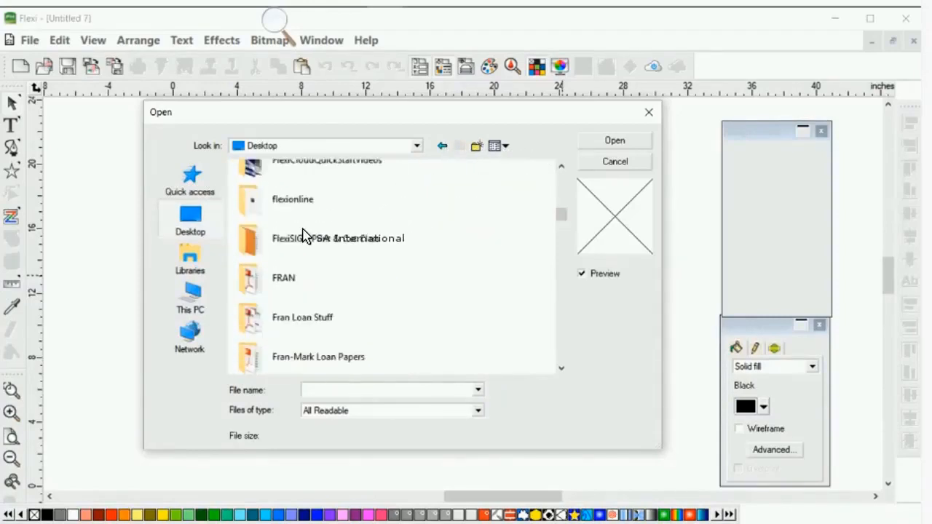
{"action": "scroll", "coordinate": [343, 210], "scroll_direction": "up", "scroll_amount": 3}
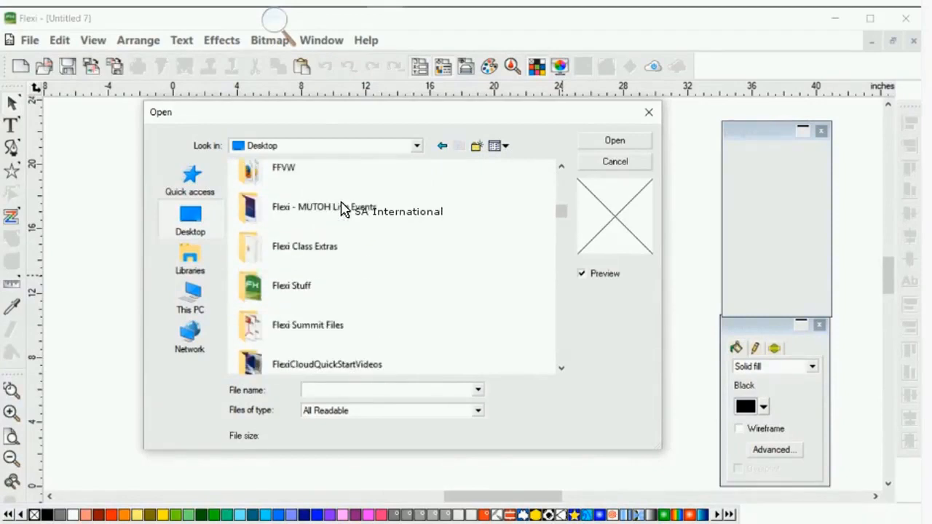
{"action": "left_click", "coordinate": [343, 211]}
{"action": "scroll", "coordinate": [341, 214], "scroll_direction": "up", "scroll_amount": 3}
{"action": "key", "text": "Return"}
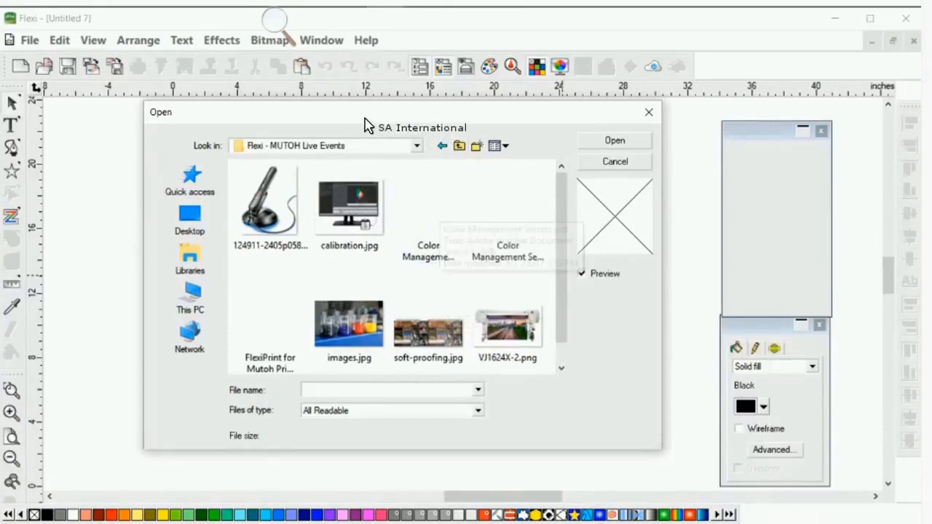
{"action": "left_click", "coordinate": [460, 146]}
{"action": "key", "text": "Escape"}
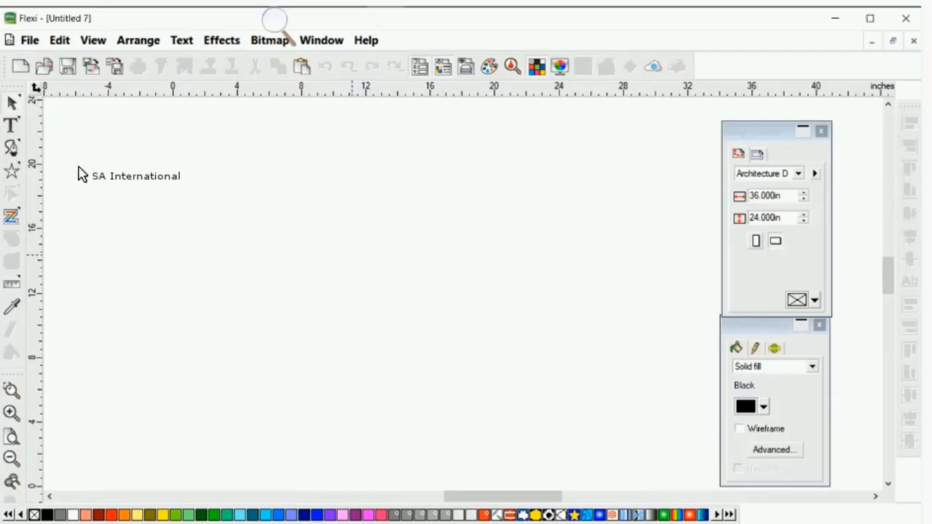
- Add the text BOB in Arial Regular and enlarge it proportionally to about 26.6 in wide by 9.9 in high
{"action": "left_click", "coordinate": [12, 126]}
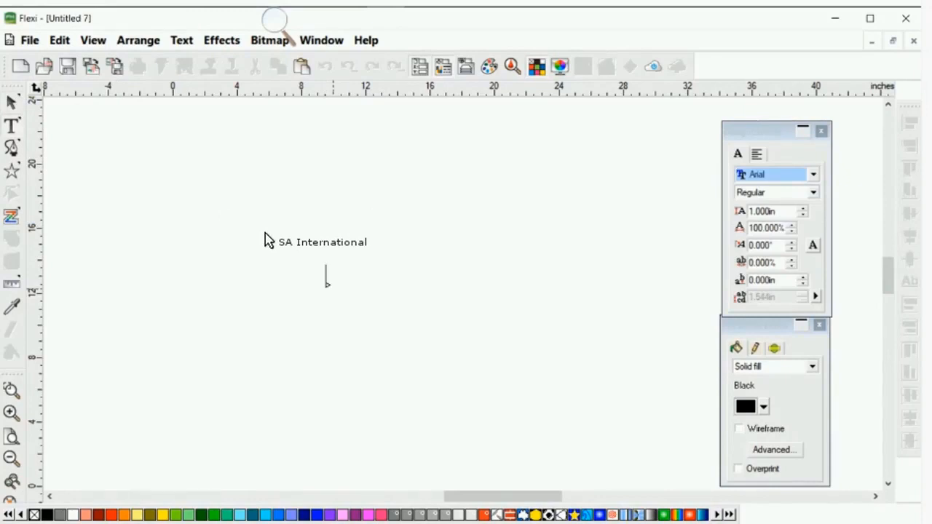
{"action": "type", "text": "BOB"}
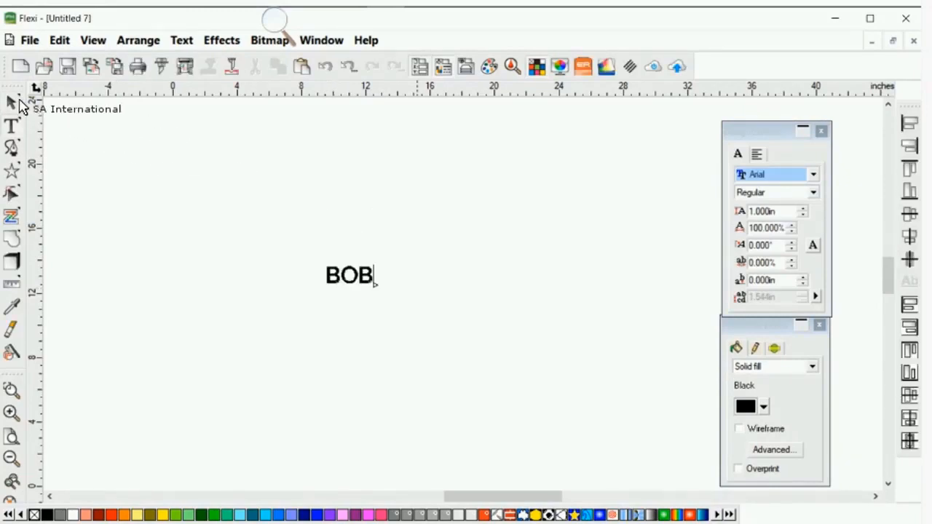
{"action": "left_click", "coordinate": [11, 102]}
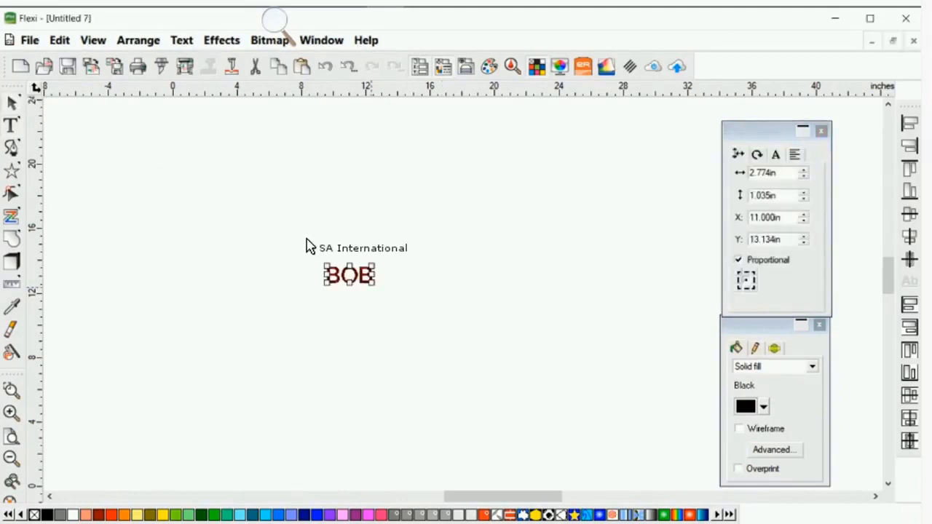
{"action": "left_click_drag", "start_coordinate": [374, 284], "coordinate": [400, 329]}
{"action": "left_click_drag", "start_coordinate": [401, 254], "coordinate": [253, 195]}
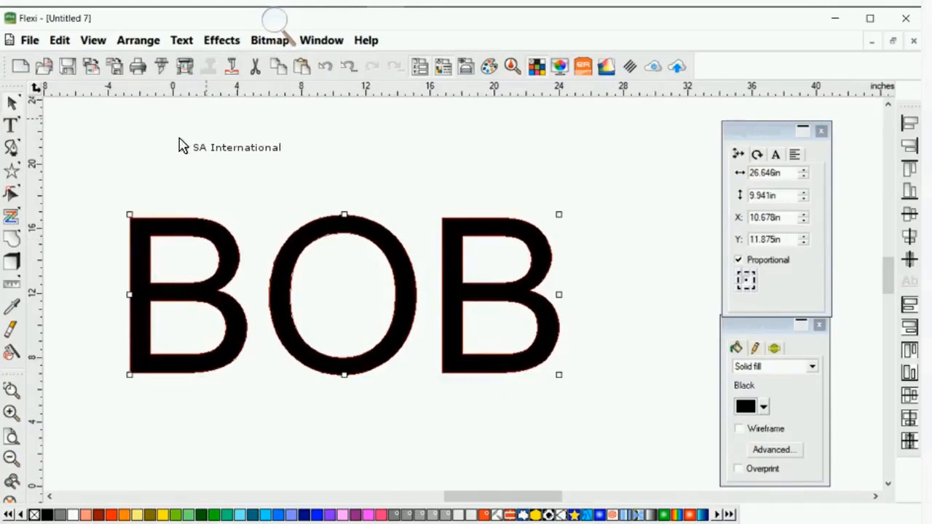
- Fill the BOB lettering with red and reposition it at about X 23.2 in, Y 11.5 in
{"action": "left_click", "coordinate": [110, 514]}
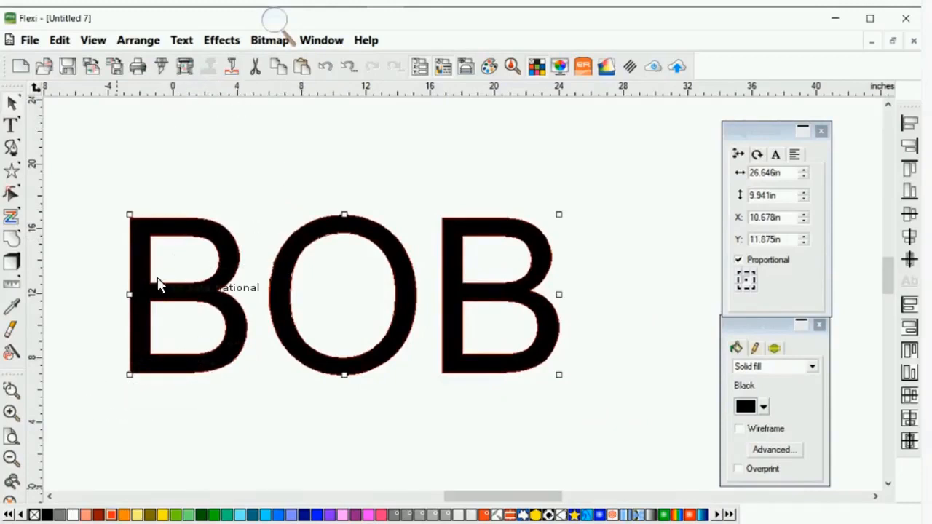
{"action": "left_click_drag", "start_coordinate": [182, 220], "coordinate": [247, 228]}
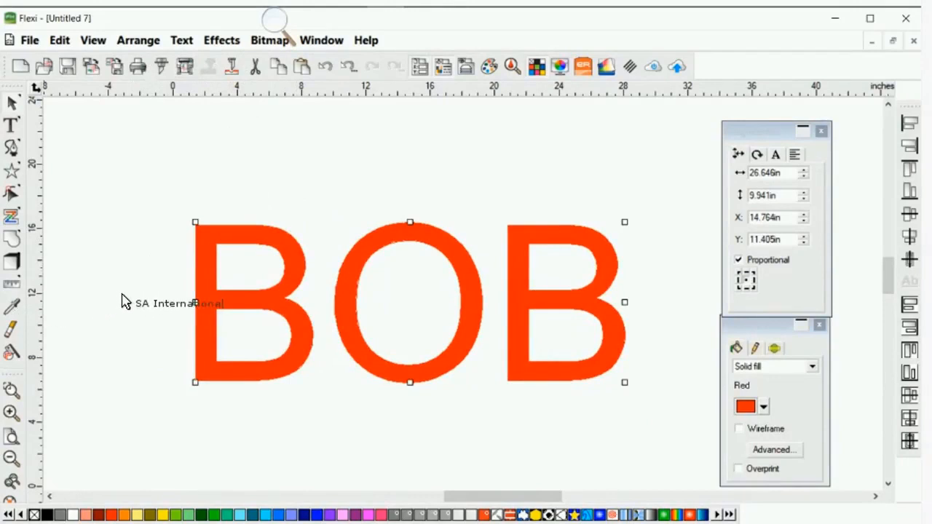
{"action": "scroll", "coordinate": [149, 301], "scroll_direction": "up", "scroll_amount": 2}
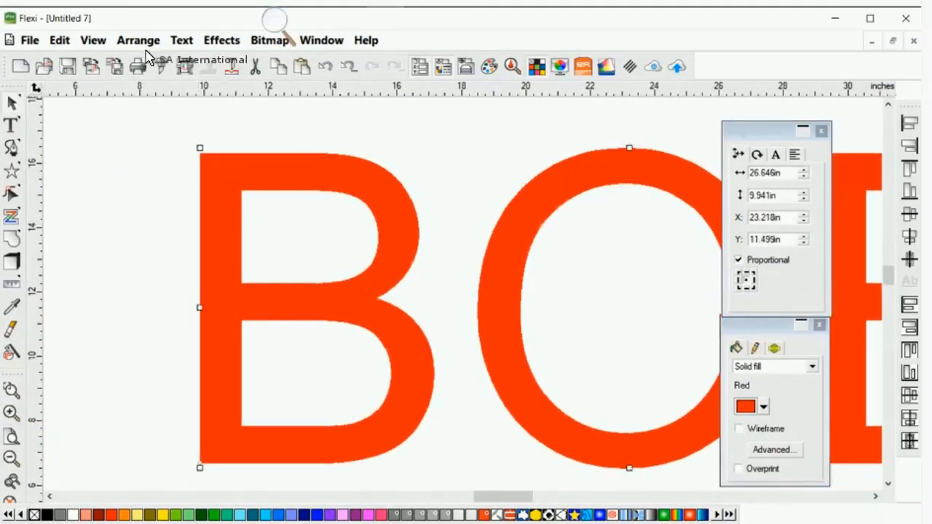
- Try a 0.3 in Outline effect on the BOB lettering while keeping the original
{"action": "key", "text": "alt+c"}
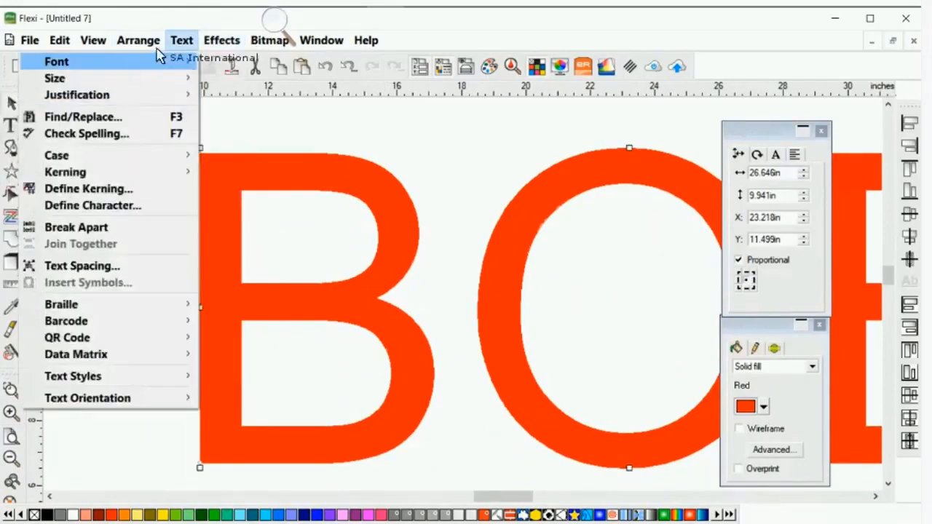
{"action": "left_click", "coordinate": [142, 106]}
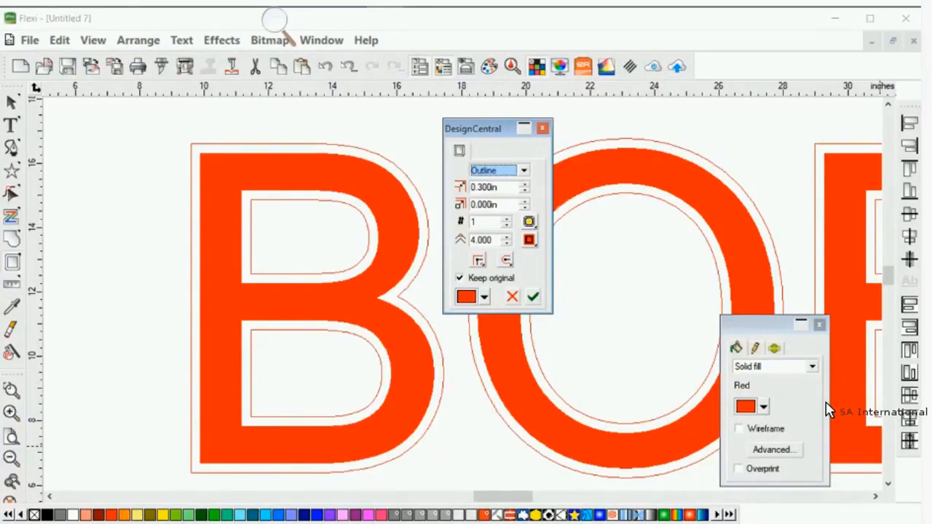
{"action": "left_click", "coordinate": [214, 229]}
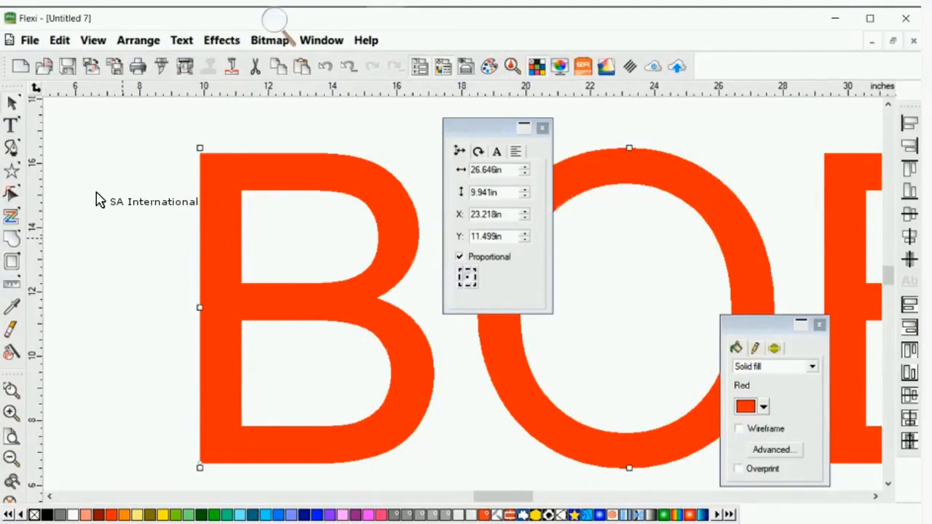
- Move DesignCentral clear of the BOB lettering and select the text with a marquee that only partly covers it
{"action": "scroll", "coordinate": [106, 202], "scroll_direction": "down", "scroll_amount": 2}
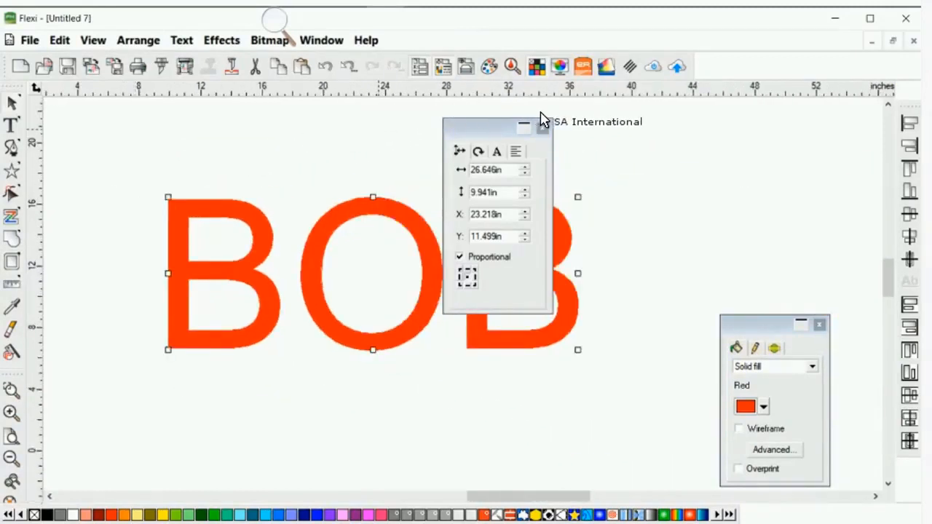
{"action": "left_click_drag", "start_coordinate": [481, 127], "coordinate": [670, 142]}
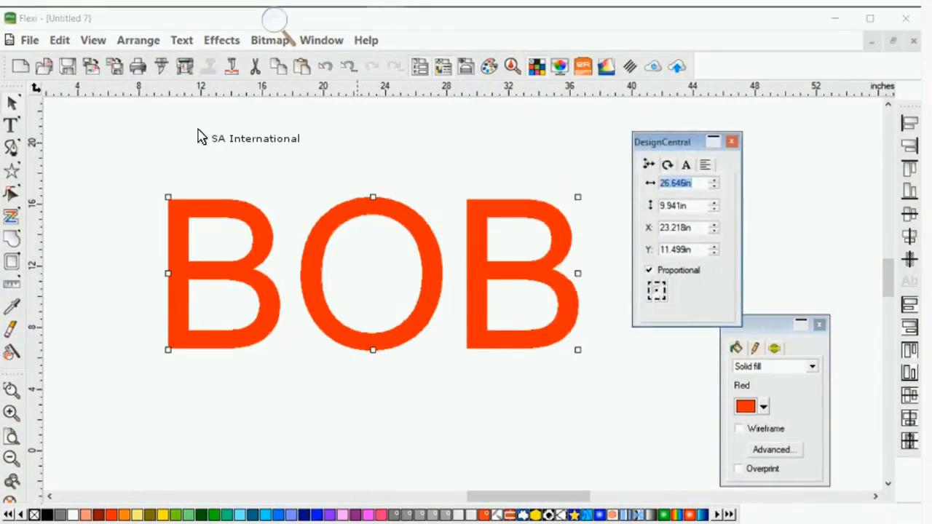
{"action": "left_click", "coordinate": [172, 132]}
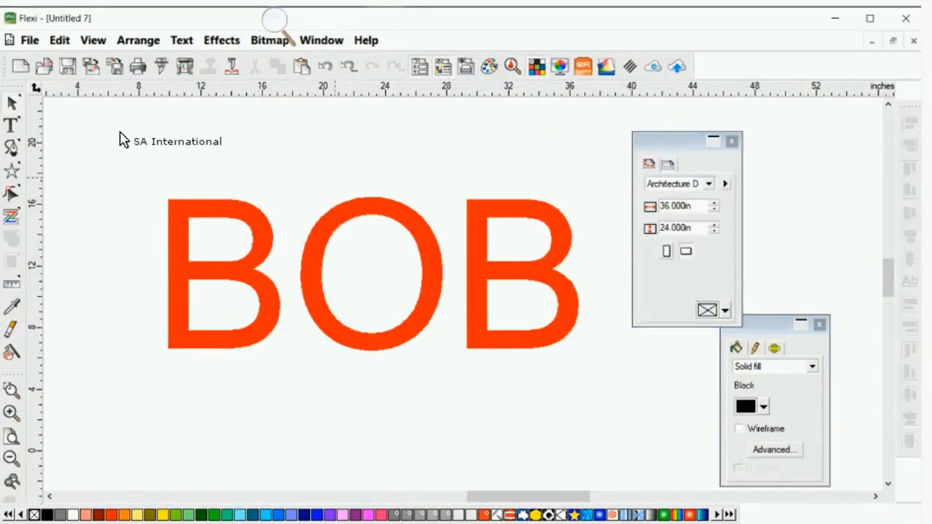
{"action": "left_click_drag", "start_coordinate": [125, 149], "coordinate": [210, 241]}
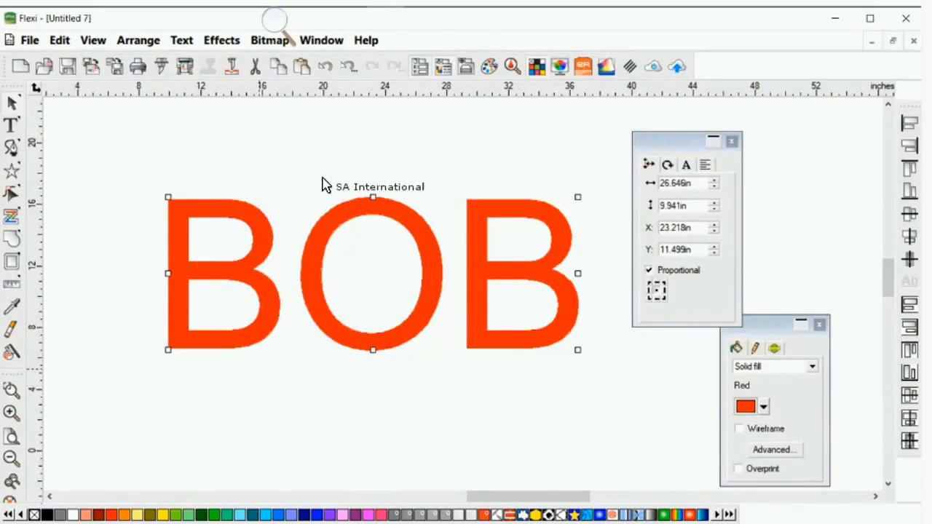
{"action": "left_click", "coordinate": [186, 286]}
{"action": "left_click_drag", "start_coordinate": [134, 146], "coordinate": [482, 322]}
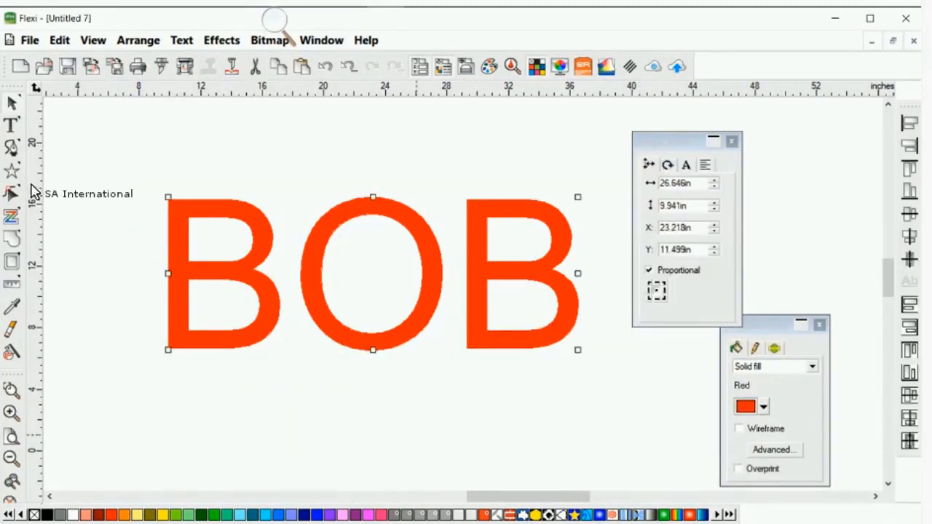
- Draw a black five-pointed star about 2.2 in wide and 2.1 in high inside the letter O
{"action": "key", "text": "Escape"}
{"action": "left_click", "coordinate": [20, 153]}
{"action": "left_click", "coordinate": [296, 219]}
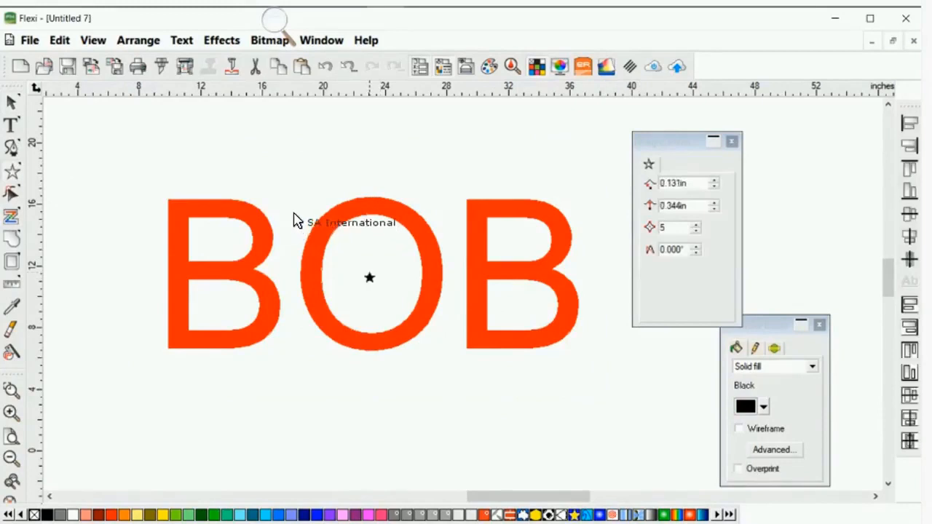
{"action": "left_click_drag", "start_coordinate": [295, 209], "coordinate": [295, 208]}
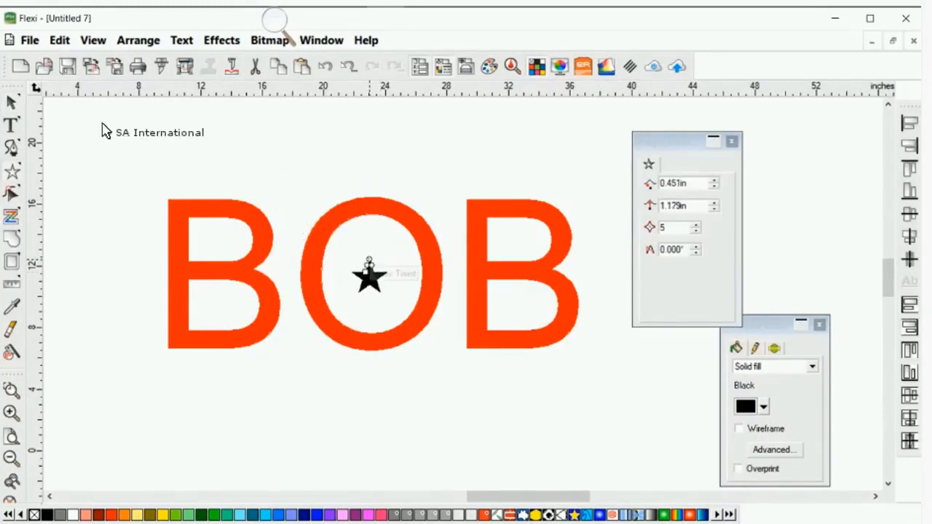
{"action": "key", "text": "Escape"}
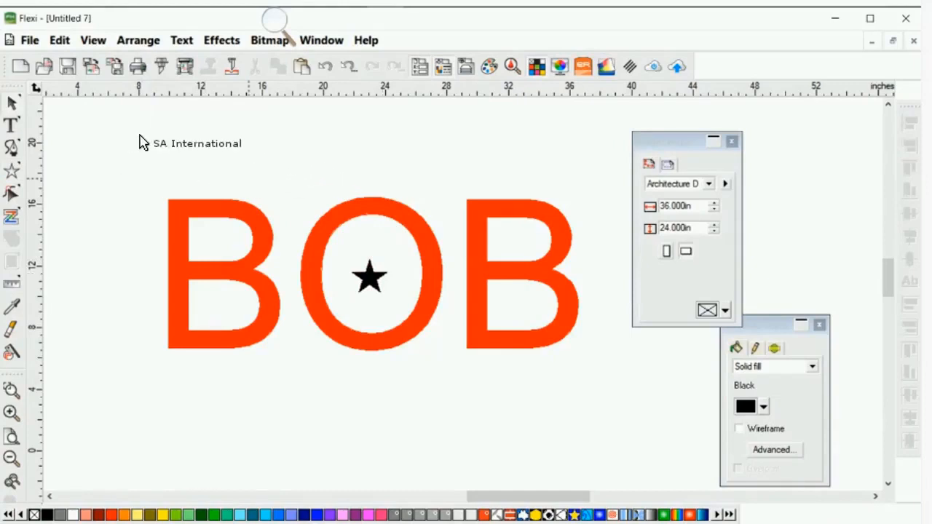
- Test marquee selection around the O, selecting the star together with the lettering and the star alone
{"action": "left_click", "coordinate": [358, 299]}
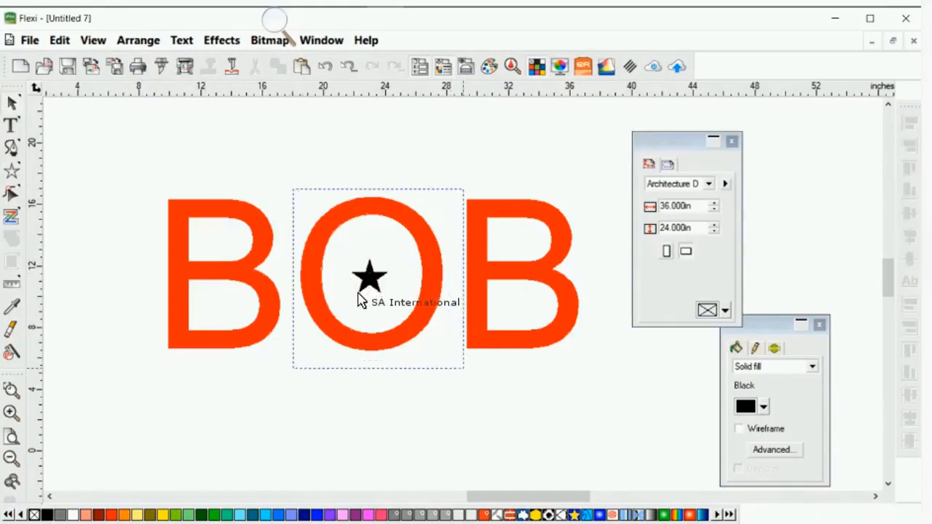
{"action": "left_click", "coordinate": [359, 298]}
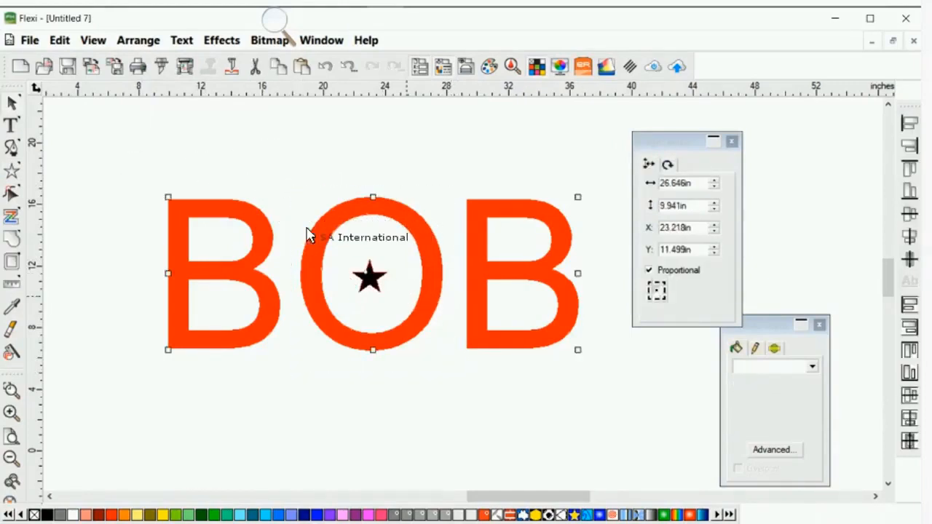
{"action": "left_click", "coordinate": [270, 119]}
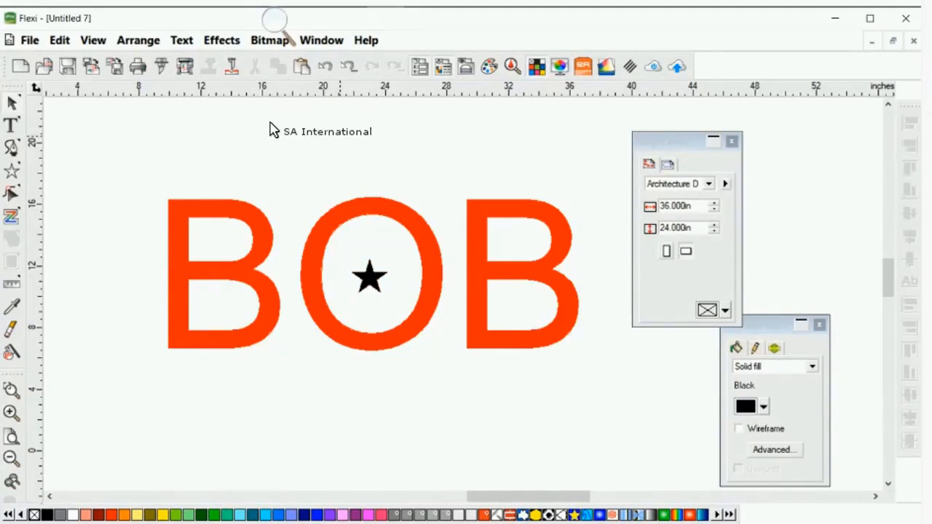
{"action": "left_click_drag", "start_coordinate": [135, 153], "coordinate": [181, 256]}
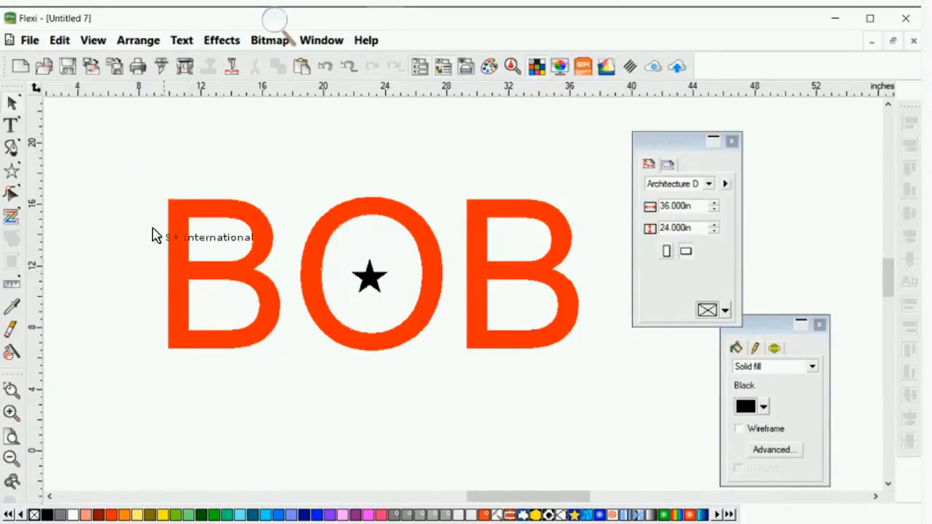
{"action": "left_click_drag", "start_coordinate": [123, 178], "coordinate": [255, 387]}
{"action": "left_click_drag", "start_coordinate": [124, 163], "coordinate": [241, 377]}
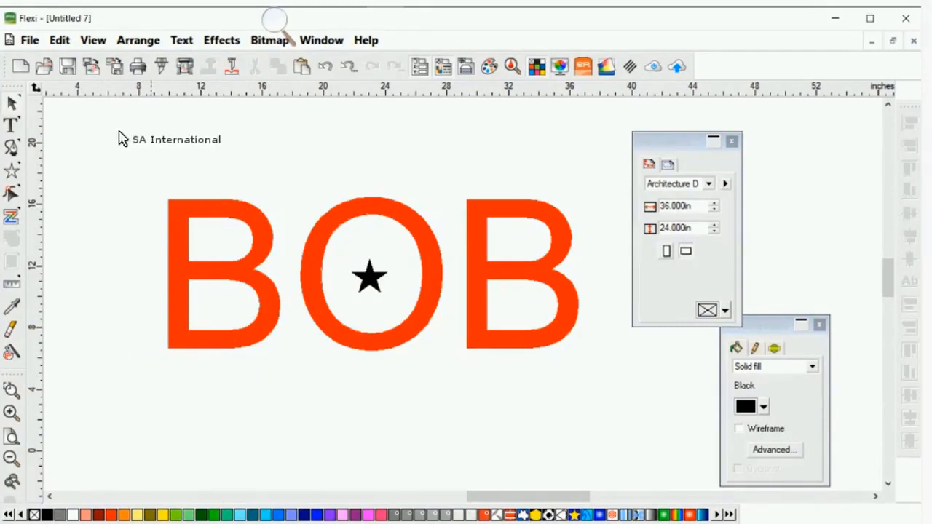
{"action": "left_click_drag", "start_coordinate": [148, 158], "coordinate": [406, 386]}
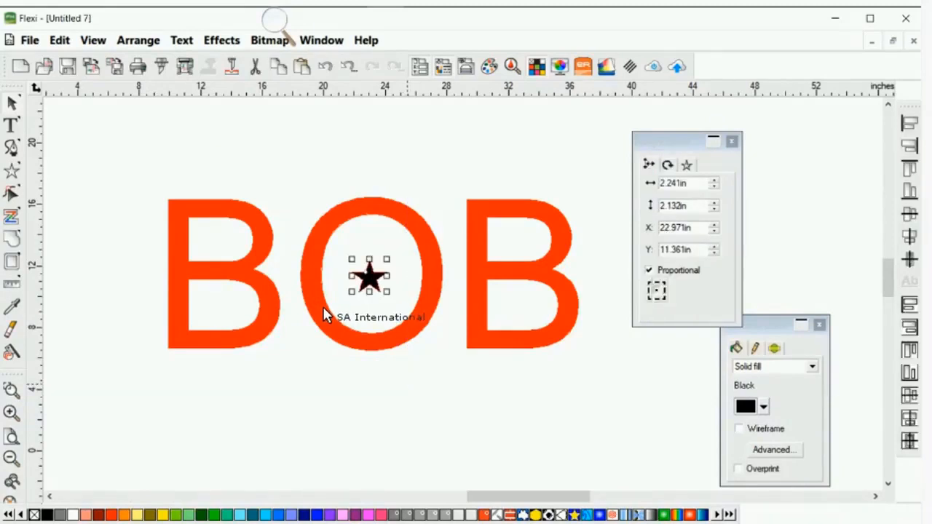
{"action": "left_click", "coordinate": [430, 349]}
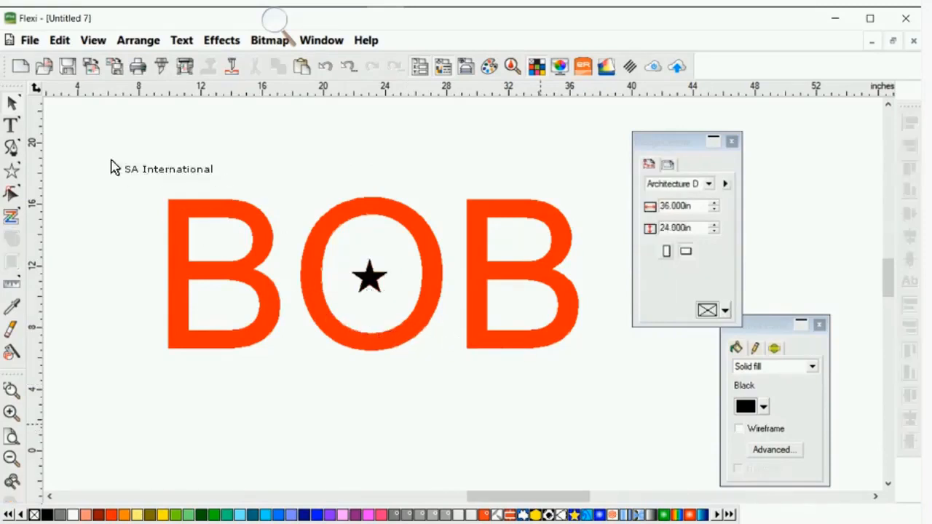
- In the Select Tool preferences, switch drag select to By fully enclosing and back to By touching
{"action": "left_click", "coordinate": [57, 41]}
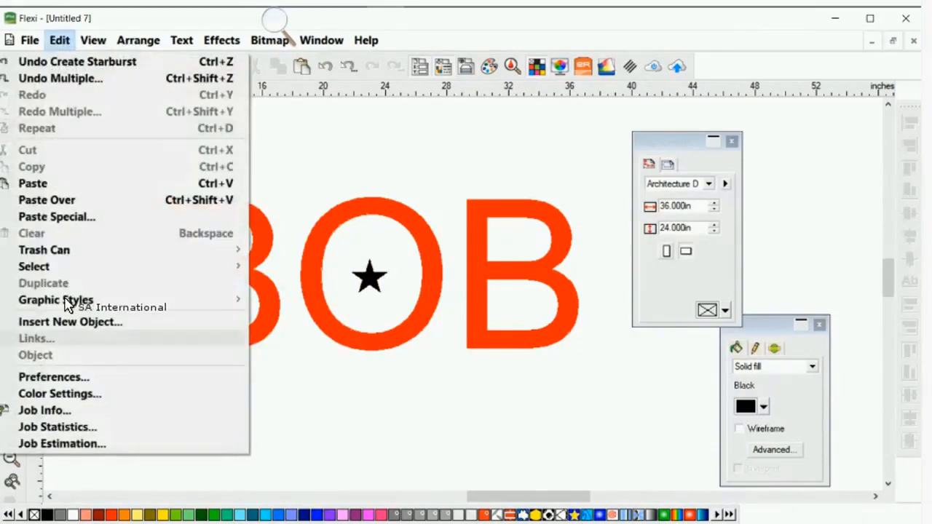
{"action": "left_click", "coordinate": [53, 377]}
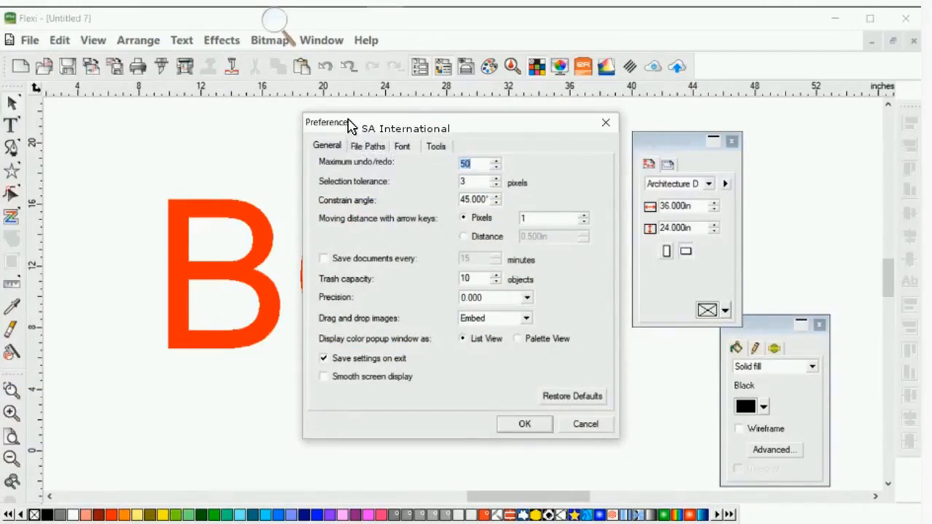
{"action": "key", "text": "ctrl+shift+Tab"}
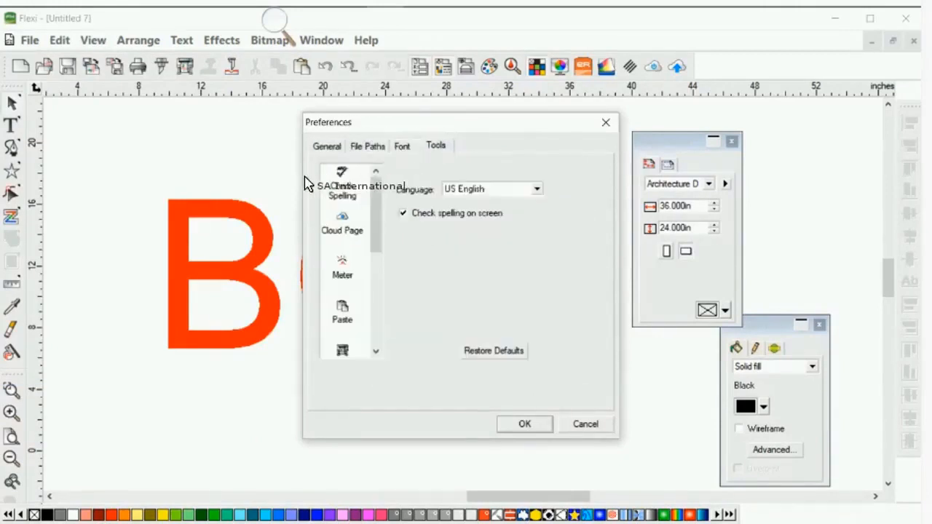
{"action": "scroll", "coordinate": [301, 197], "scroll_direction": "down", "scroll_amount": 4}
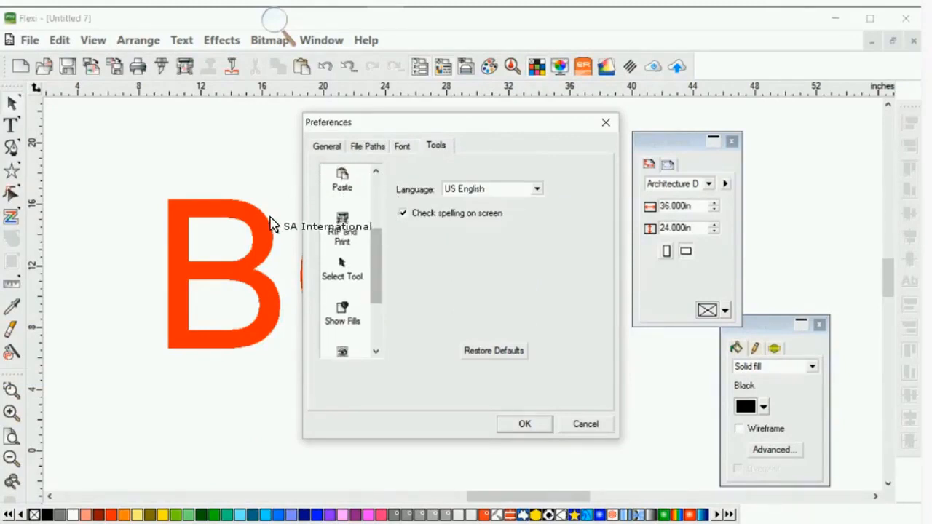
{"action": "left_click", "coordinate": [341, 268]}
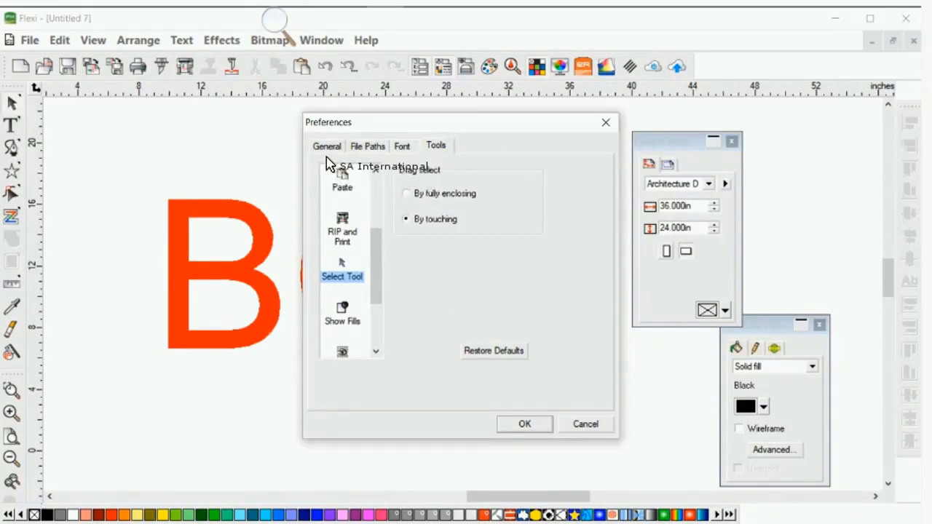
{"action": "left_click", "coordinate": [407, 194]}
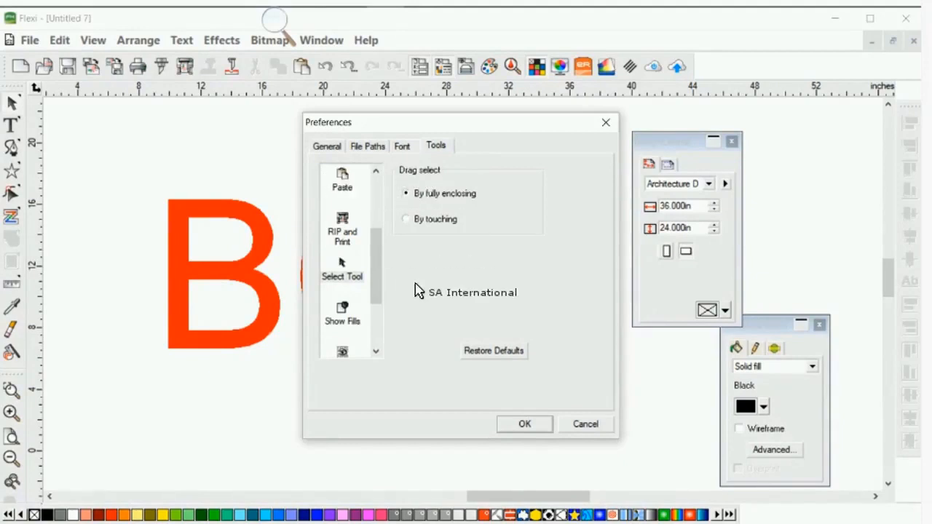
{"action": "key", "text": "Down"}
{"action": "key", "text": "Return"}
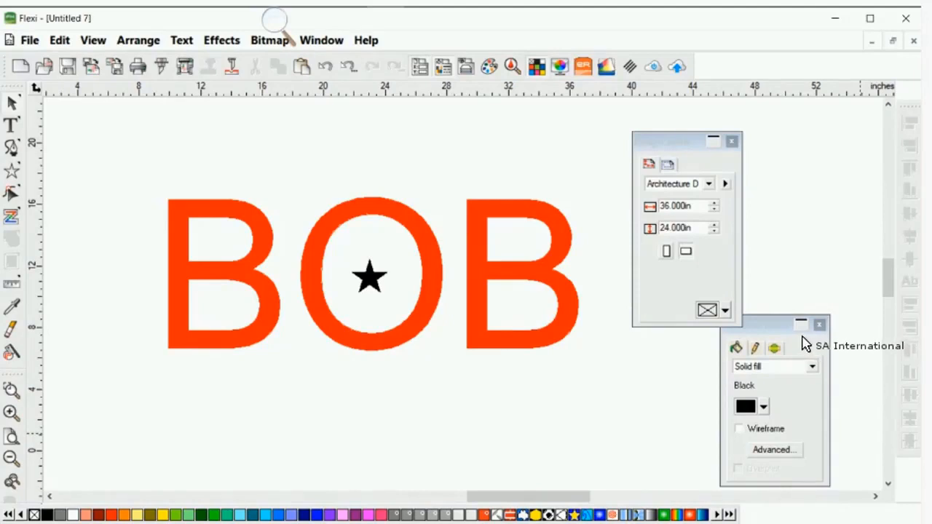
- Fill the BOB lettering with Light Cyan and deselect it
{"action": "left_click", "coordinate": [268, 346]}
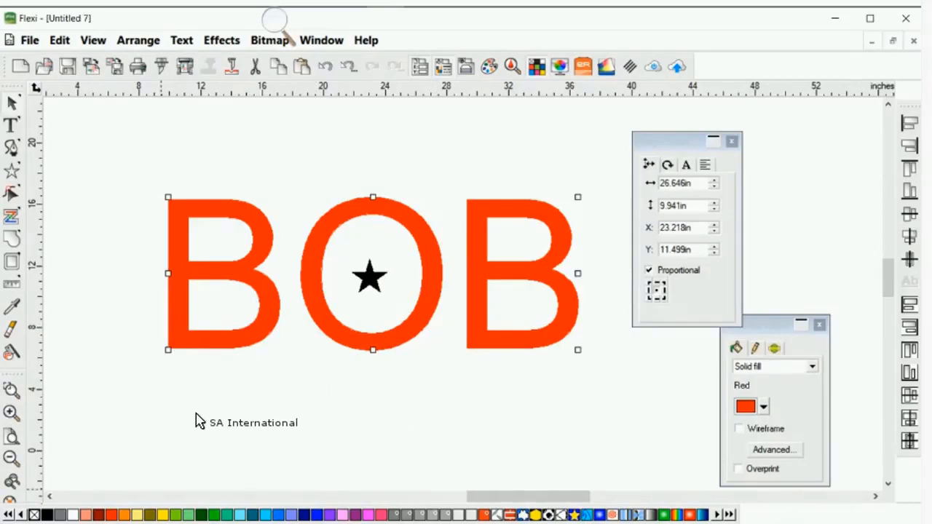
{"action": "left_click", "coordinate": [240, 515]}
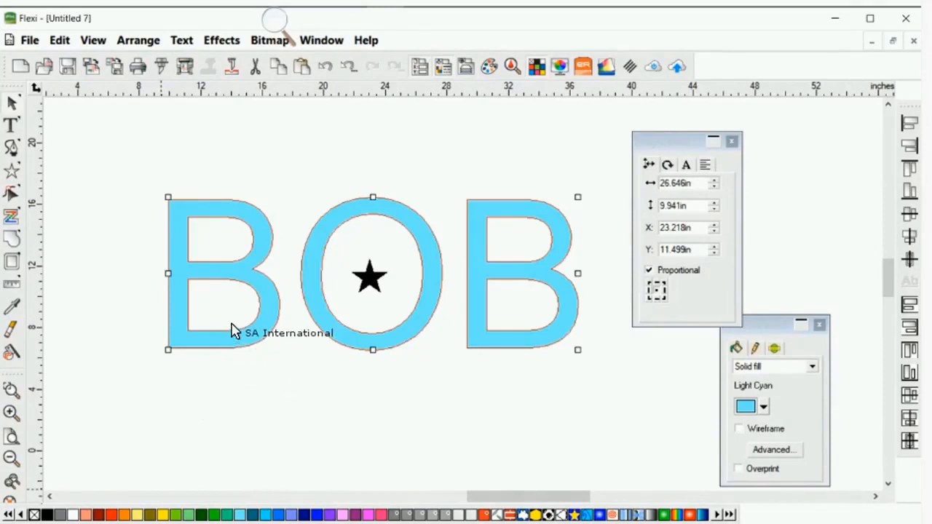
{"action": "left_click", "coordinate": [293, 399]}
{"action": "left_click", "coordinate": [299, 298]}
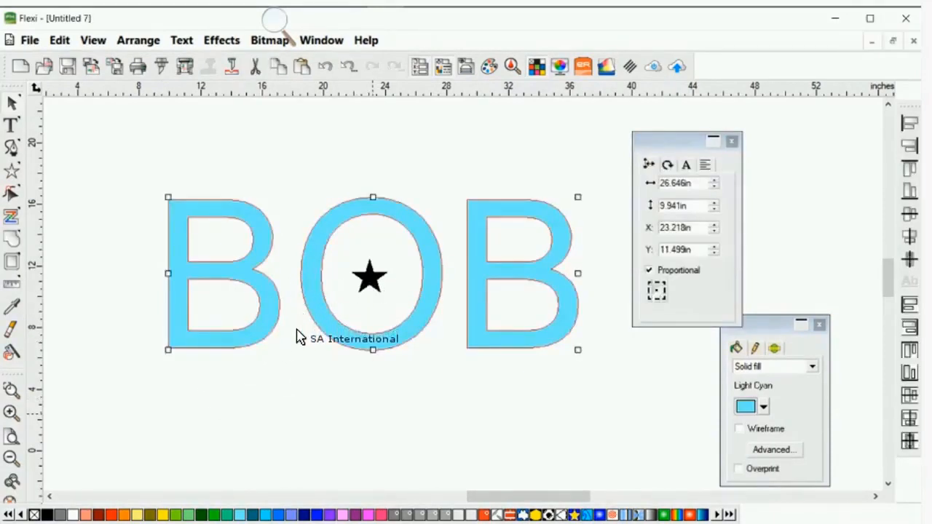
{"action": "left_click", "coordinate": [296, 337]}
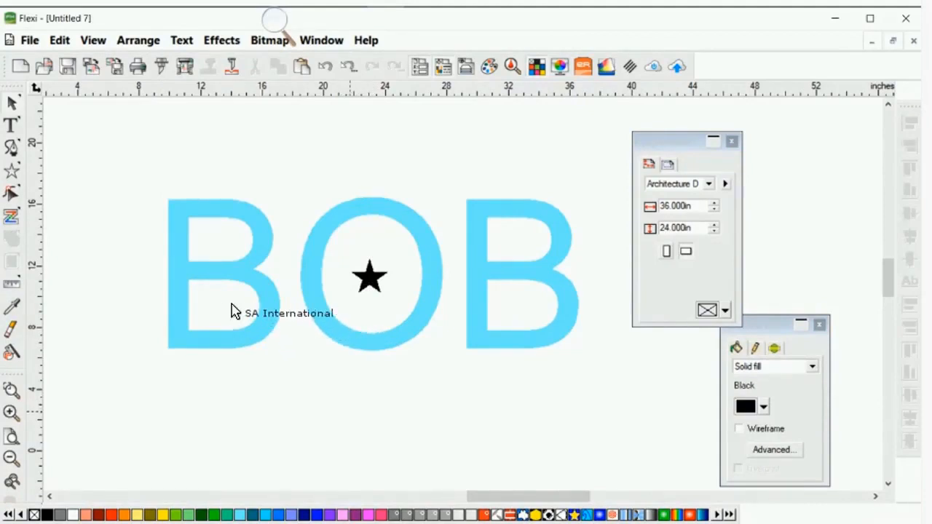
- Add a red Contour Cut with a 0.5 in offset and no holes around the BOB lettering
{"action": "left_click", "coordinate": [180, 276]}
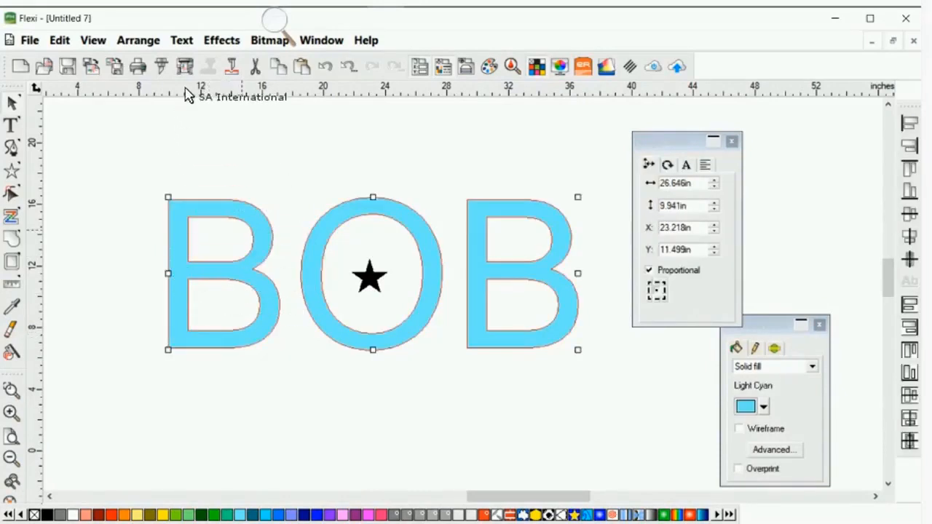
{"action": "left_click", "coordinate": [206, 41]}
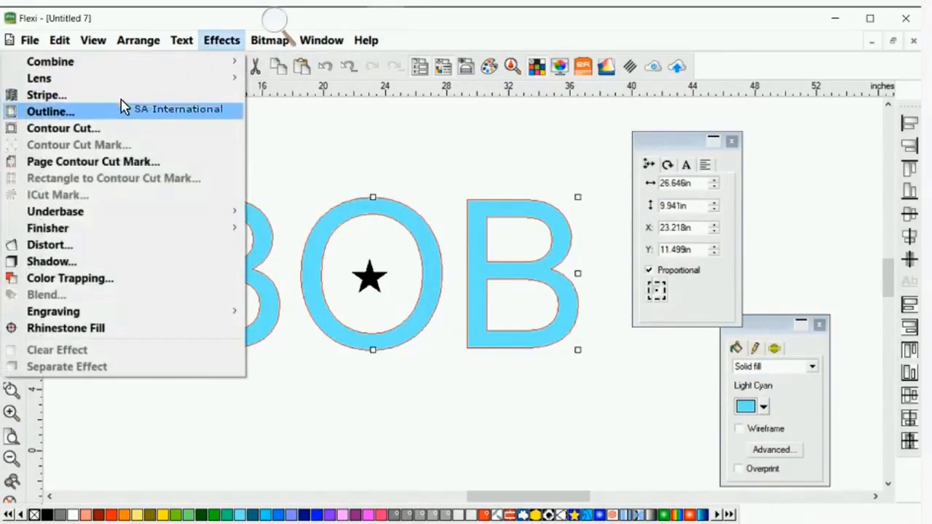
{"action": "left_click", "coordinate": [125, 128]}
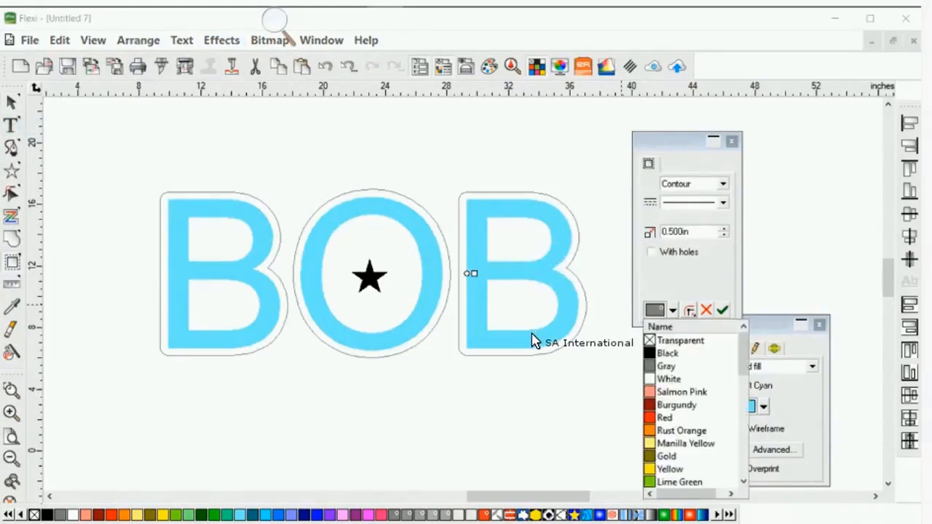
{"action": "key", "text": "Return"}
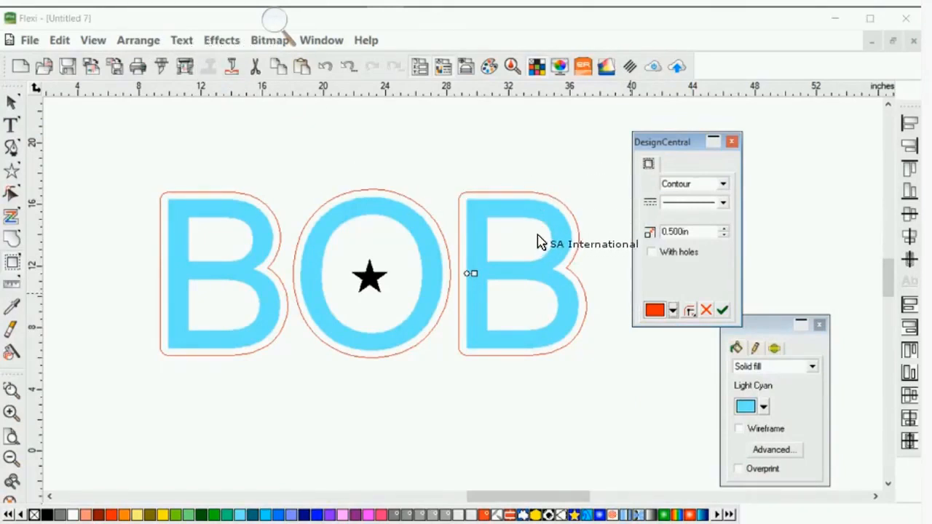
{"action": "key", "text": "Return"}
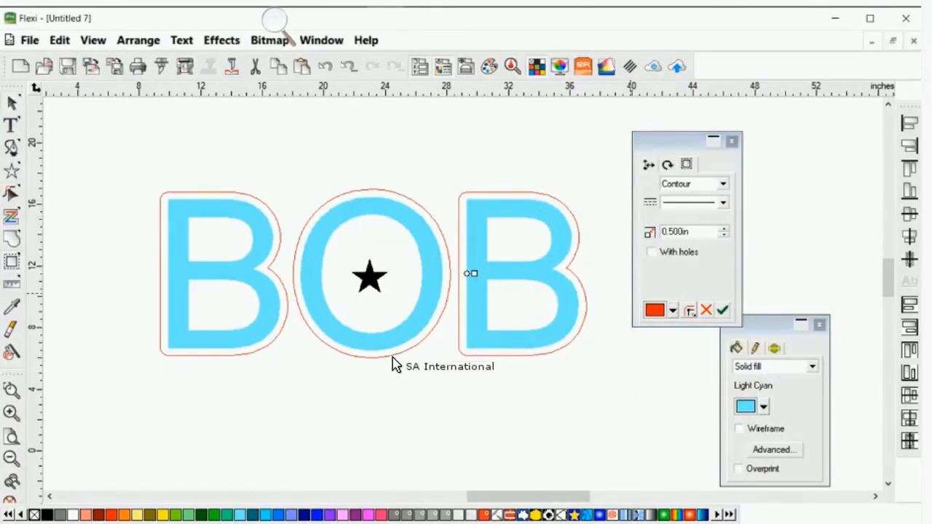
{"action": "left_click", "coordinate": [391, 297]}
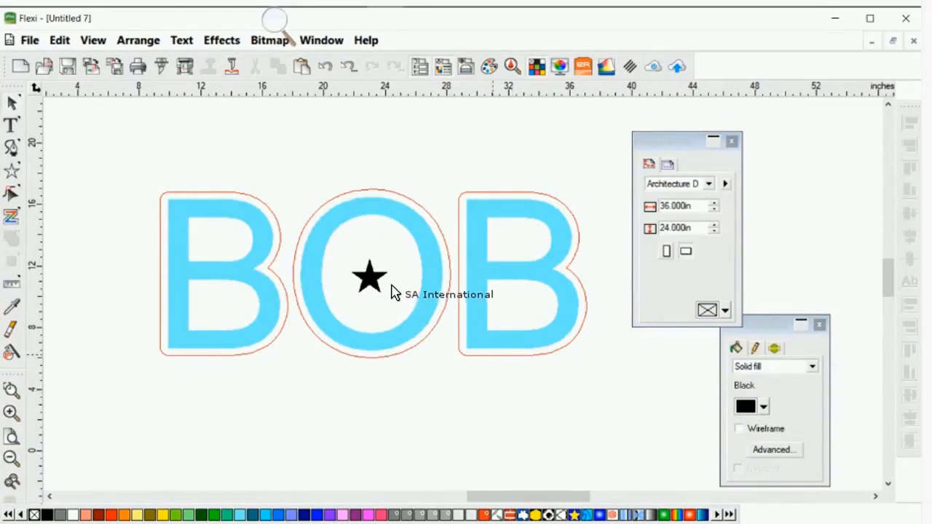
- Review the color choices of the contour cut around the BOB lettering and undo the contour cut
{"action": "left_click", "coordinate": [392, 292]}
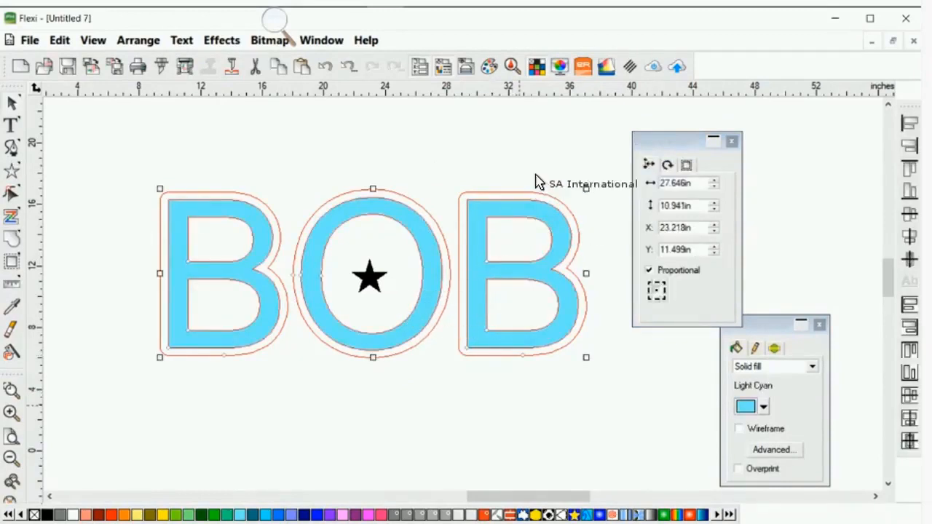
{"action": "key", "text": "ctrl+shift+o"}
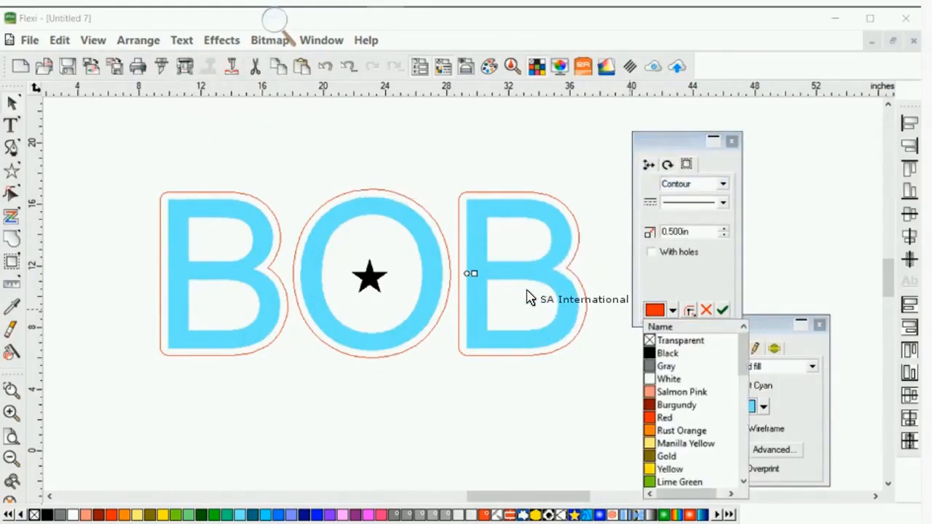
{"action": "left_click", "coordinate": [550, 231]}
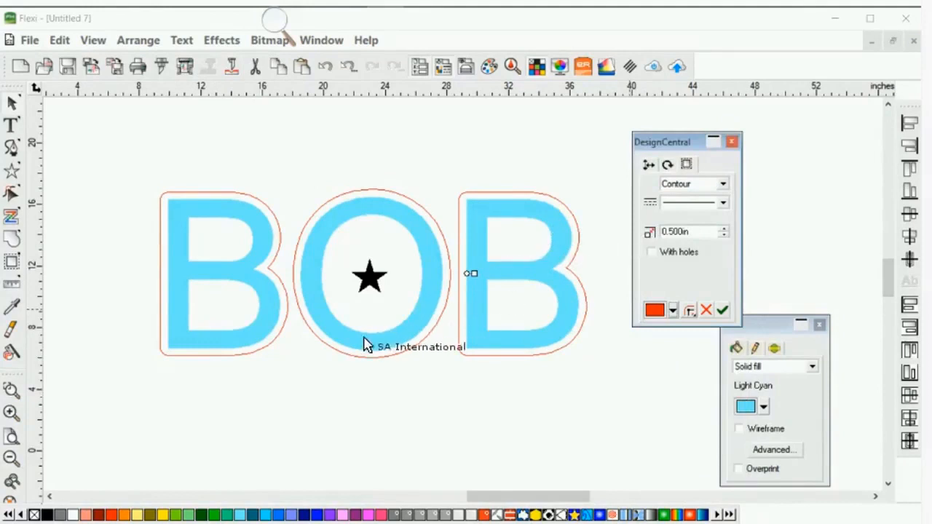
{"action": "left_click", "coordinate": [346, 356]}
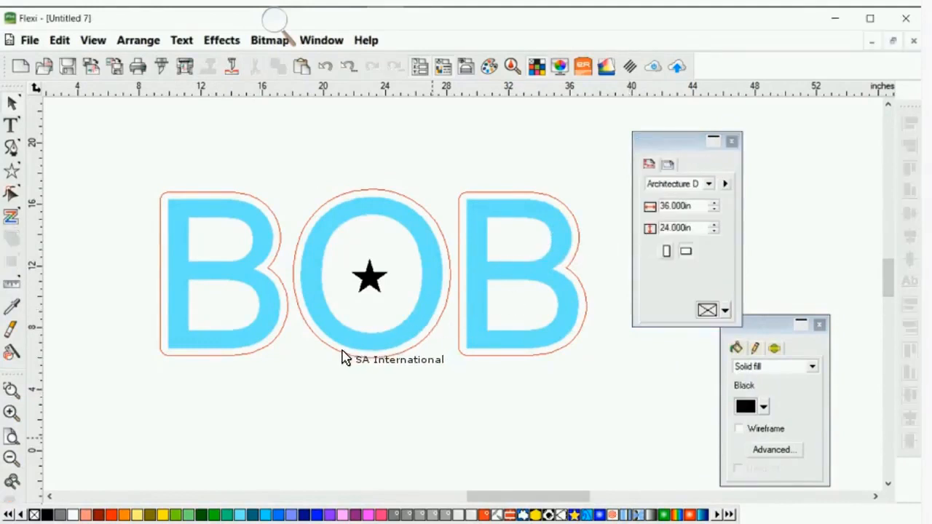
{"action": "left_click", "coordinate": [303, 295]}
{"action": "left_click", "coordinate": [360, 324]}
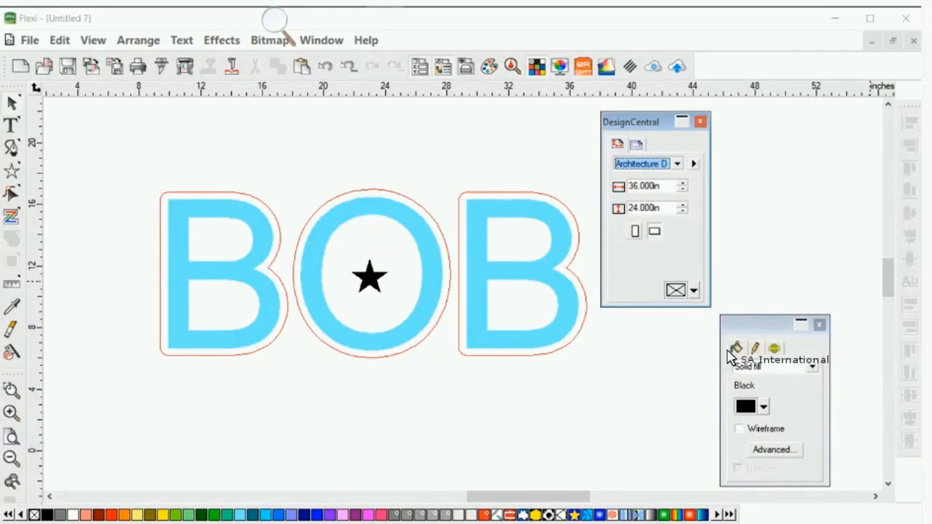
{"action": "left_click", "coordinate": [258, 52]}
{"action": "key", "text": "ctrl+z"}
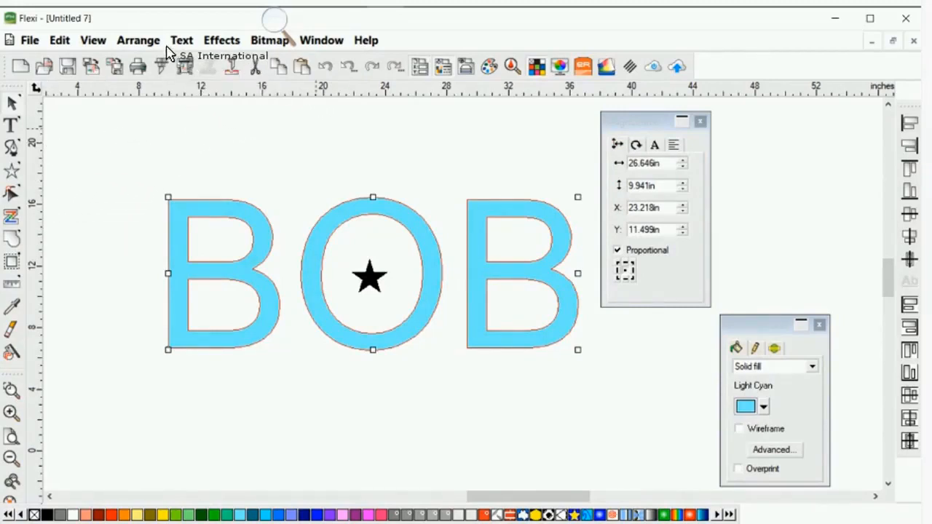
- Try a red Outline effect with a 0.3 in offset on the BOB lettering, keeping the original
{"action": "left_click", "coordinate": [221, 40]}
{"action": "left_click", "coordinate": [124, 111]}
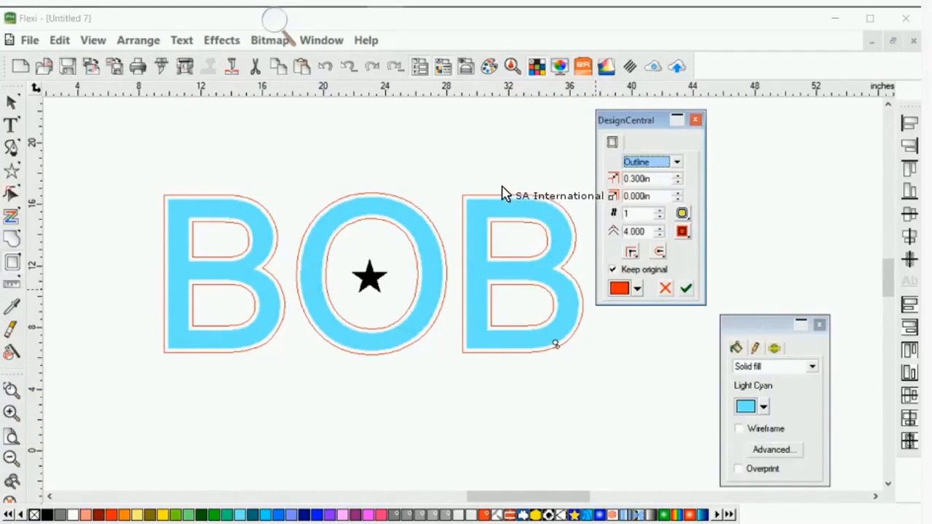
{"action": "key", "text": "Tab"}
{"action": "key", "text": "Tab"}
{"action": "key", "text": "Tab"}
{"action": "key", "text": "Tab"}
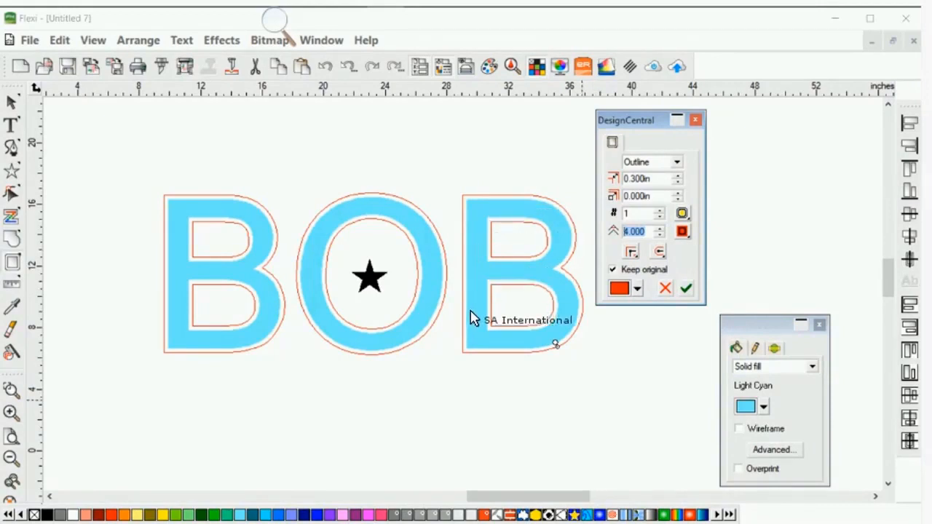
{"action": "key", "text": "Return"}
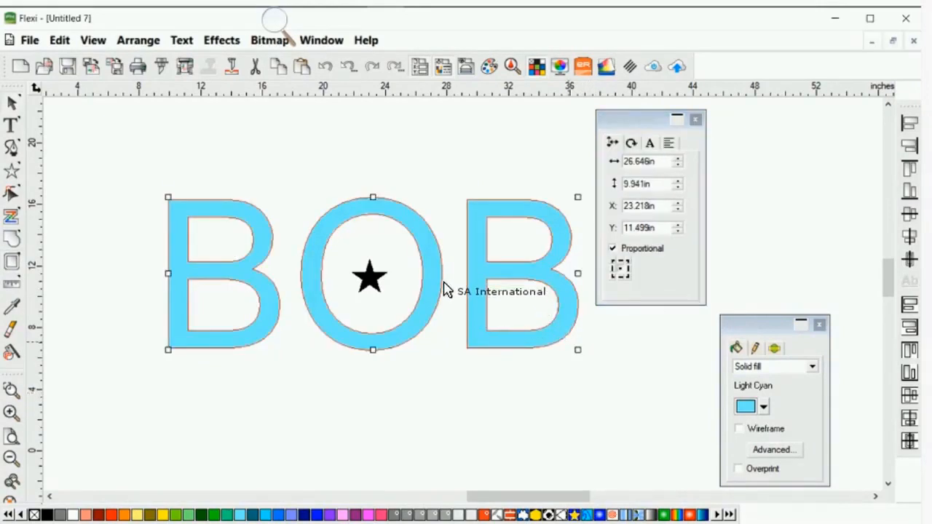
- Delete the BOB lettering together with the star
{"action": "left_click", "coordinate": [447, 334]}
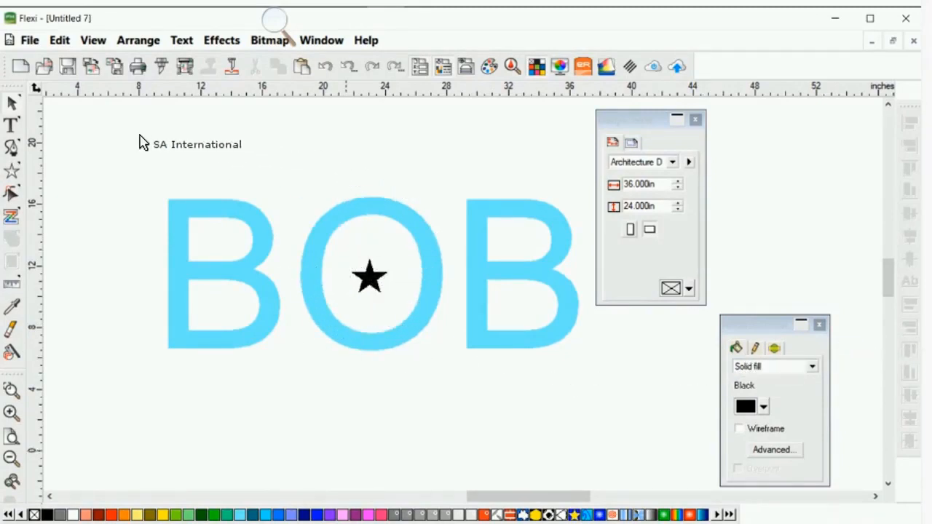
{"action": "left_click_drag", "start_coordinate": [150, 160], "coordinate": [500, 314]}
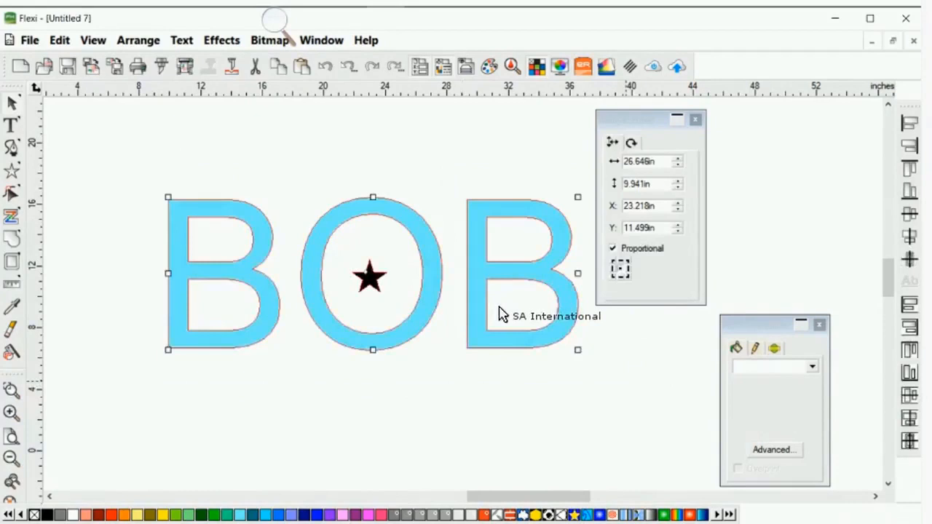
{"action": "key", "text": "Delete"}
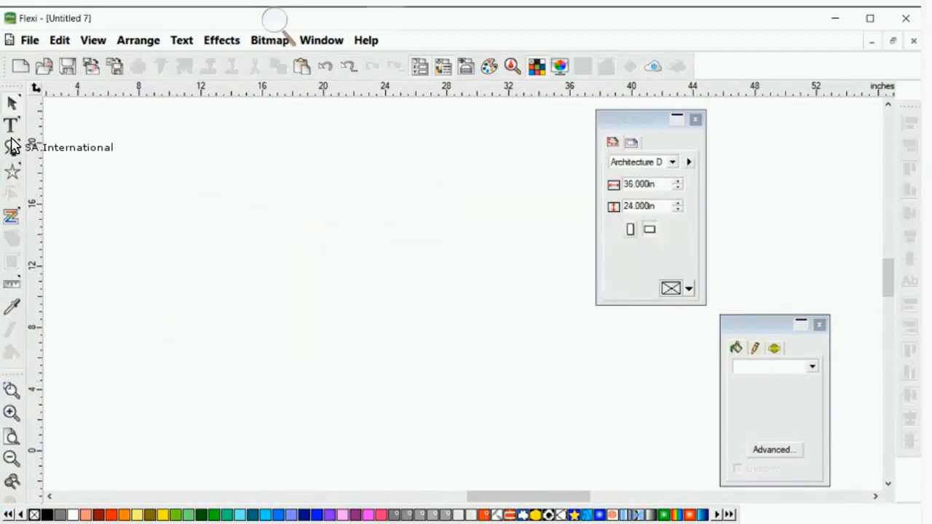
- Draw a rectangle about 18.5 in wide and 16.5 in high, fill it with Lime Green and deselect it
{"action": "left_click", "coordinate": [13, 172]}
{"action": "left_click", "coordinate": [45, 179]}
{"action": "left_click_drag", "start_coordinate": [201, 157], "coordinate": [487, 410]}
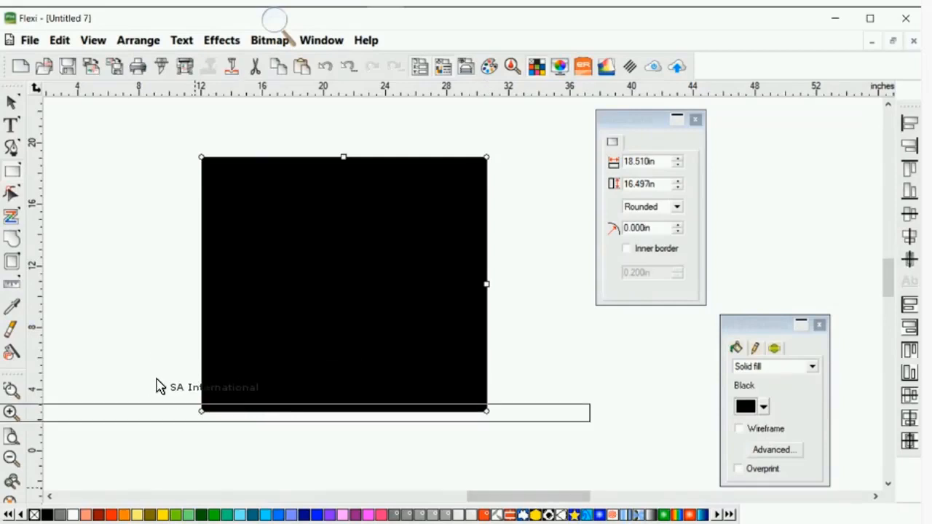
{"action": "left_click", "coordinate": [176, 514]}
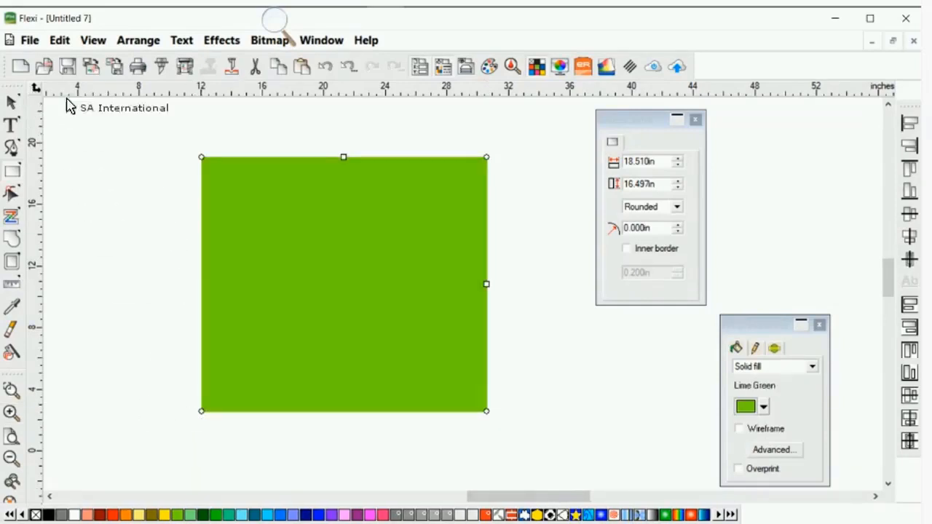
{"action": "left_click", "coordinate": [185, 124]}
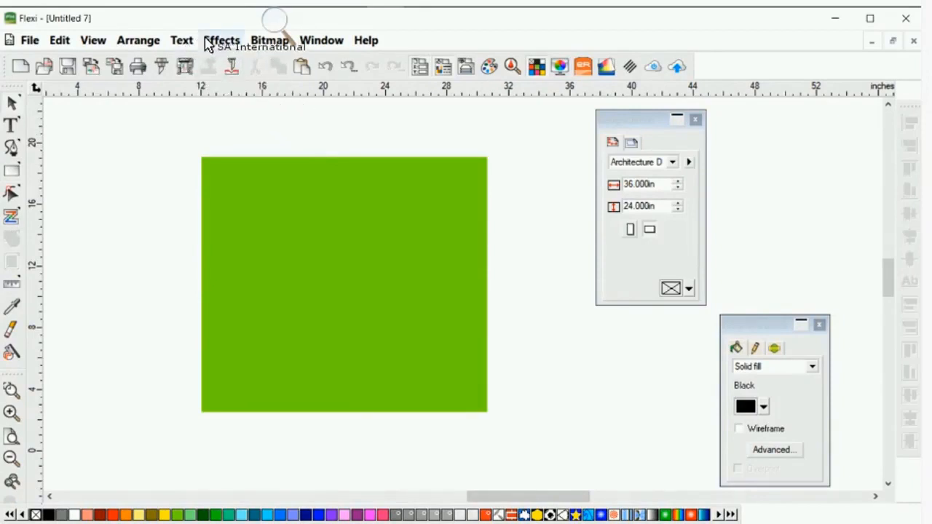
- Examine the bitmap Vectorize commands
{"action": "left_click", "coordinate": [266, 41]}
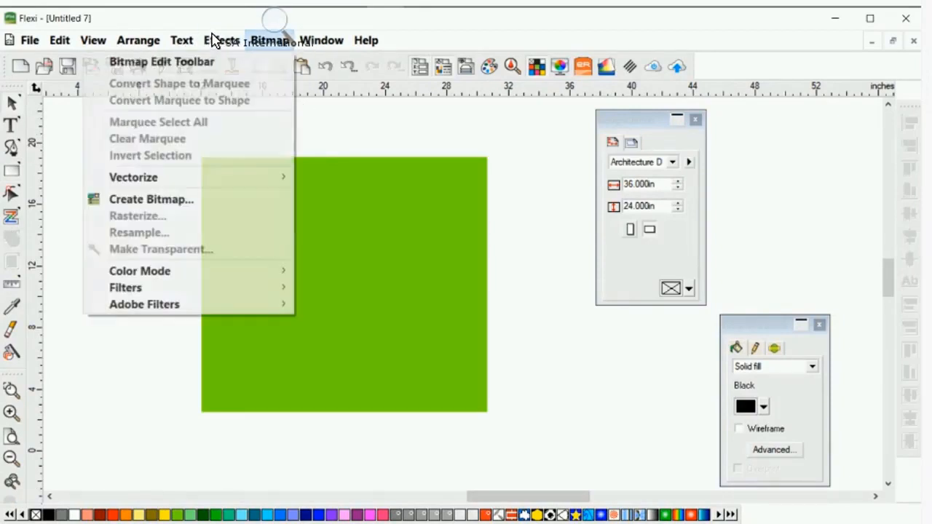
{"action": "mouse_move", "coordinate": [210, 175]}
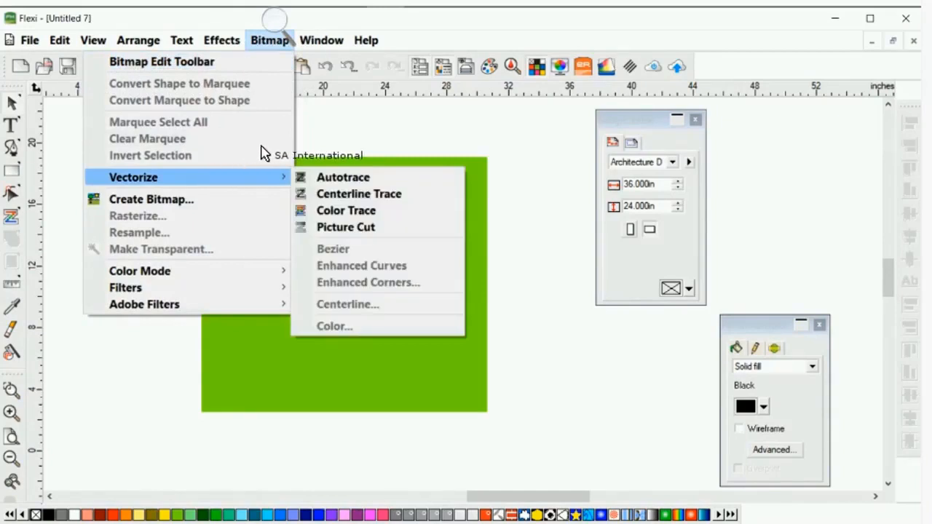
{"action": "key", "text": "Right"}
{"action": "key", "text": "Down"}
{"action": "key", "text": "Down"}
{"action": "key", "text": "Down"}
{"action": "key", "text": "Down"}
{"action": "key", "text": "Down"}
{"action": "key", "text": "Down"}
{"action": "key", "text": "Down"}
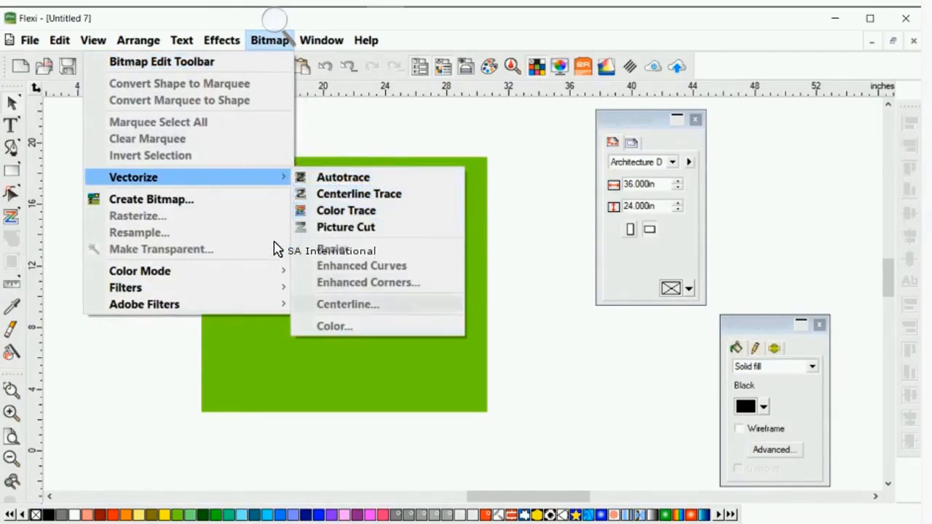
{"action": "key", "text": "Up"}
{"action": "key", "text": "Up"}
{"action": "key", "text": "Up"}
{"action": "key", "text": "Up"}
{"action": "key", "text": "Up"}
{"action": "key", "text": "Up"}
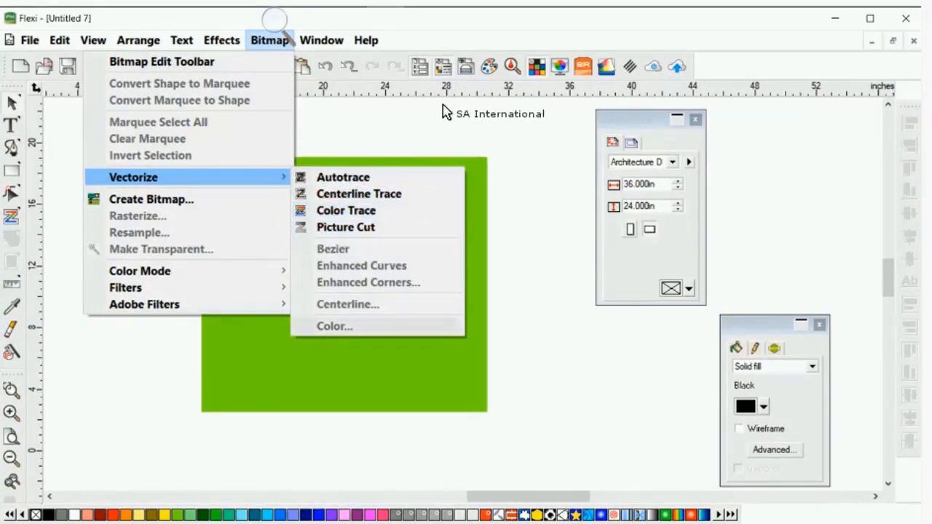
{"action": "left_click", "coordinate": [664, 69]}
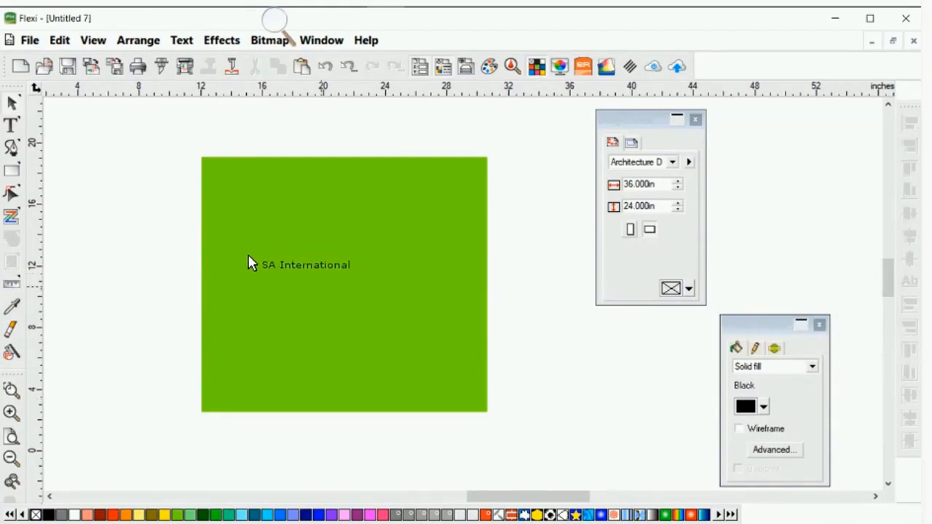
- Make Lime Green the default fill, move the green rectangle to about X 15 in, Y 10.6 in and deselect it
{"action": "left_click", "coordinate": [177, 515]}
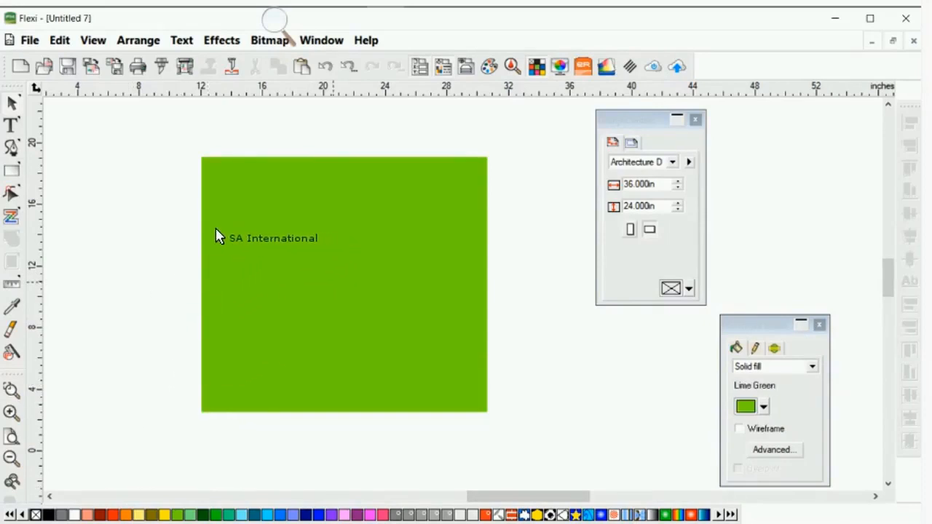
{"action": "left_click_drag", "start_coordinate": [334, 282], "coordinate": [236, 286]}
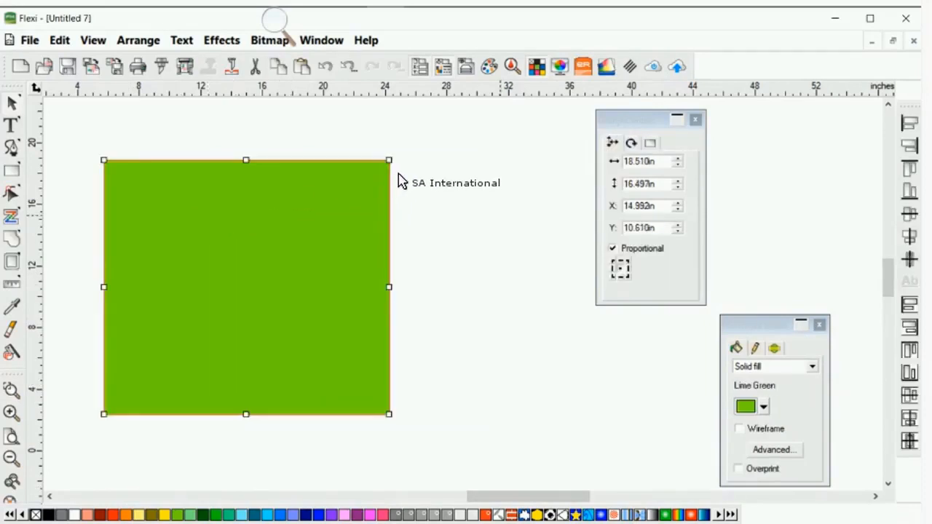
{"action": "key", "text": "Escape"}
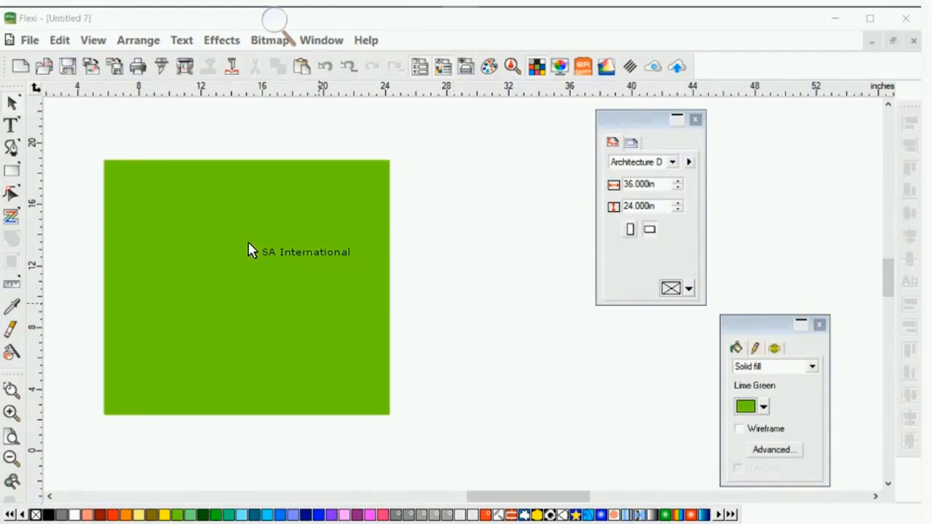
- Select the green rectangle and turn on color-corrected display of the artwork
{"action": "left_click", "coordinate": [255, 254]}
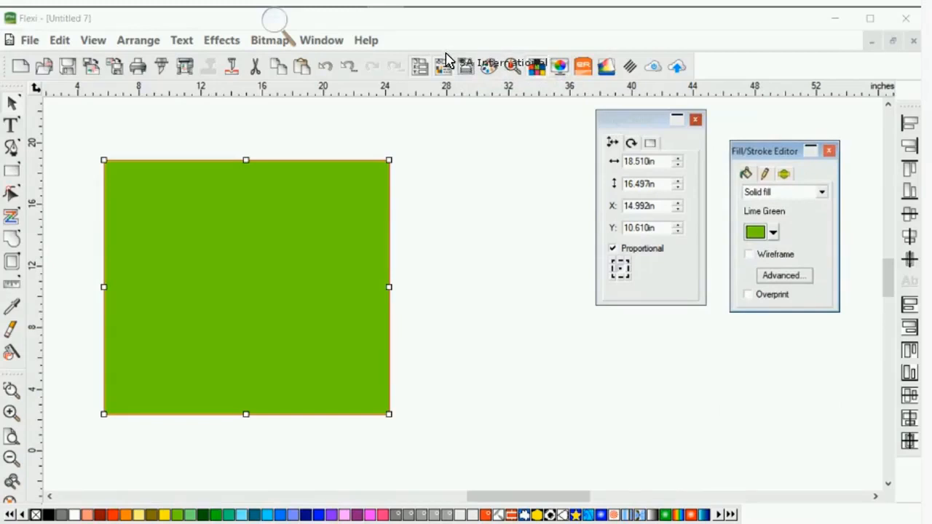
{"action": "left_click", "coordinate": [446, 53]}
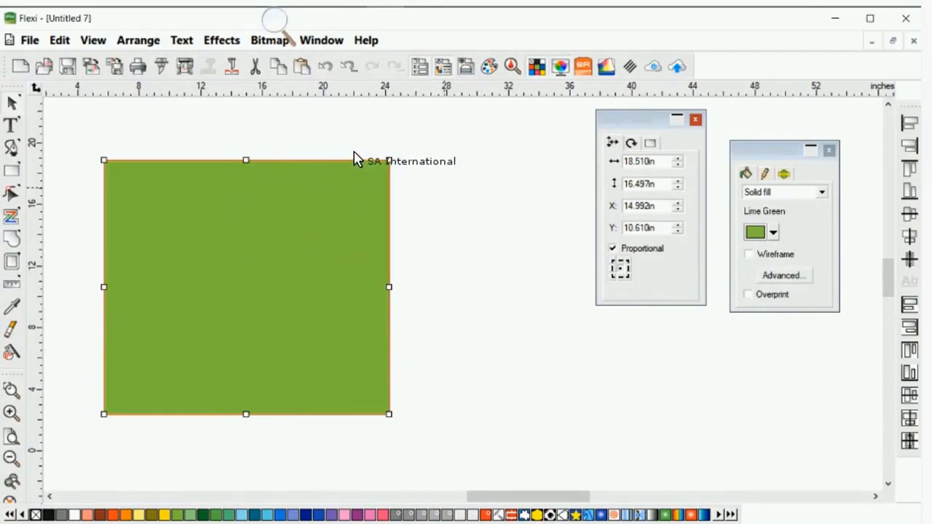
- Open the Color Settings, review the input profile and display settings, and move the dialog partly off the rectangle
{"action": "left_click", "coordinate": [58, 40]}
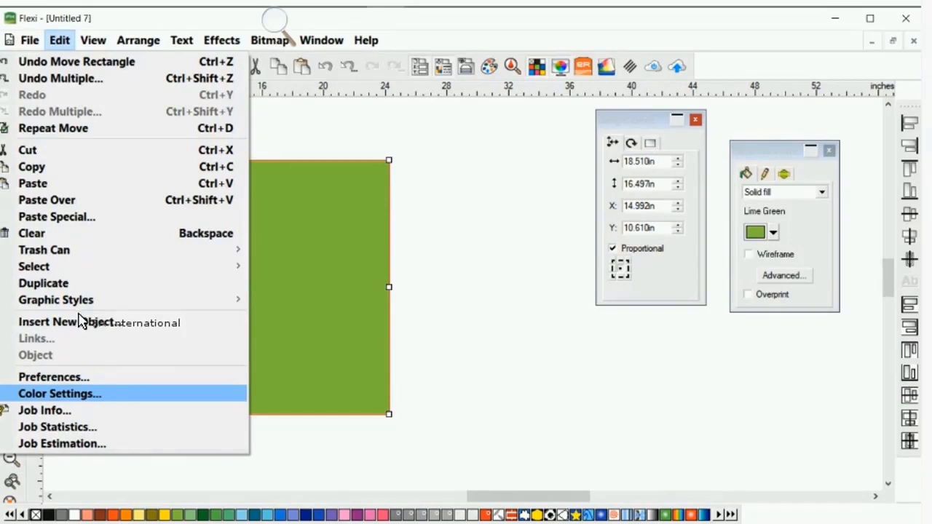
{"action": "key", "text": "Return"}
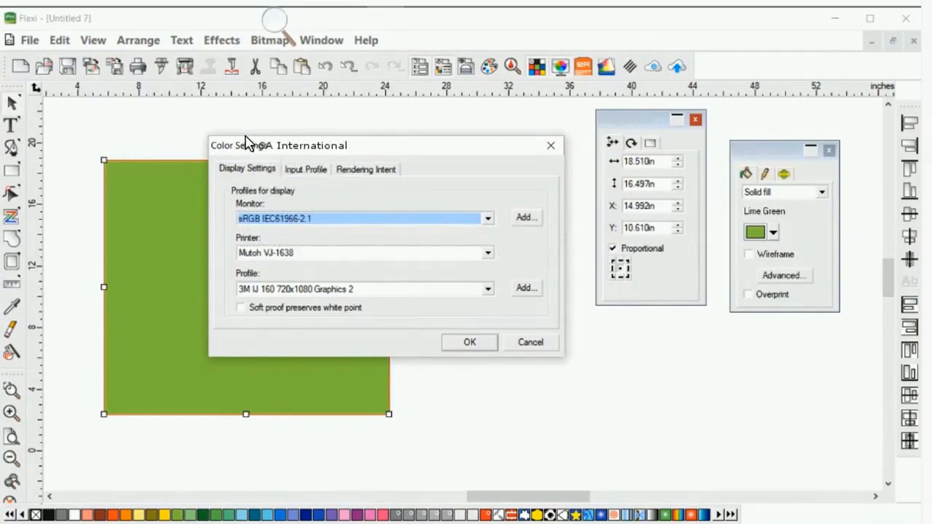
{"action": "key", "text": "ctrl+Tab"}
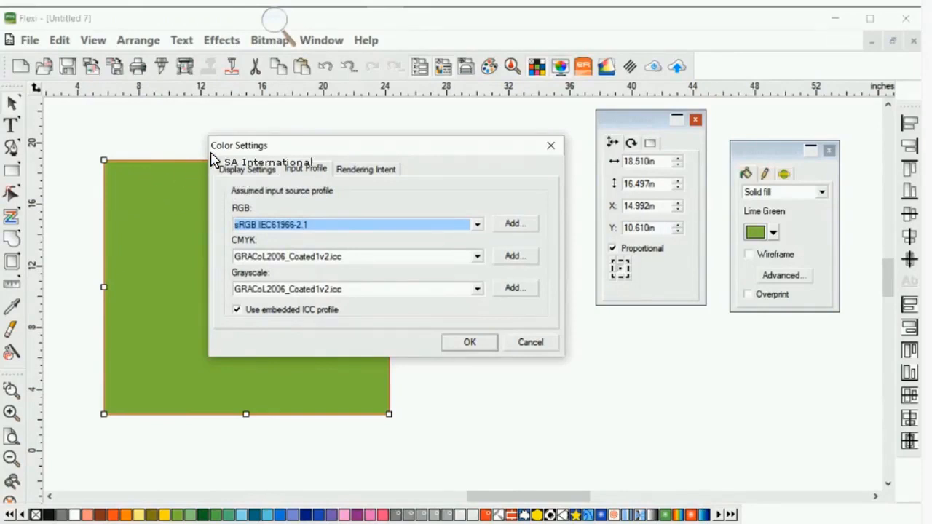
{"action": "key", "text": "ctrl+shift+Tab"}
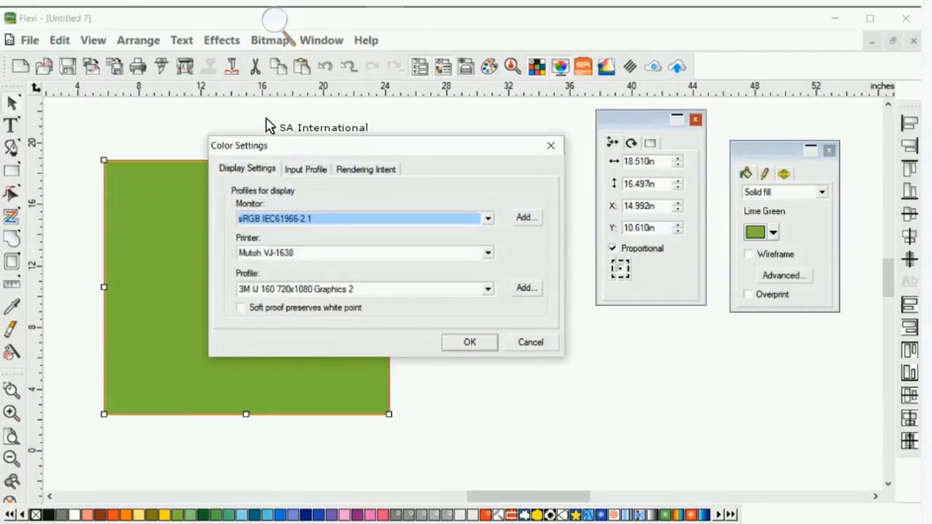
{"action": "left_click_drag", "start_coordinate": [267, 145], "coordinate": [353, 149]}
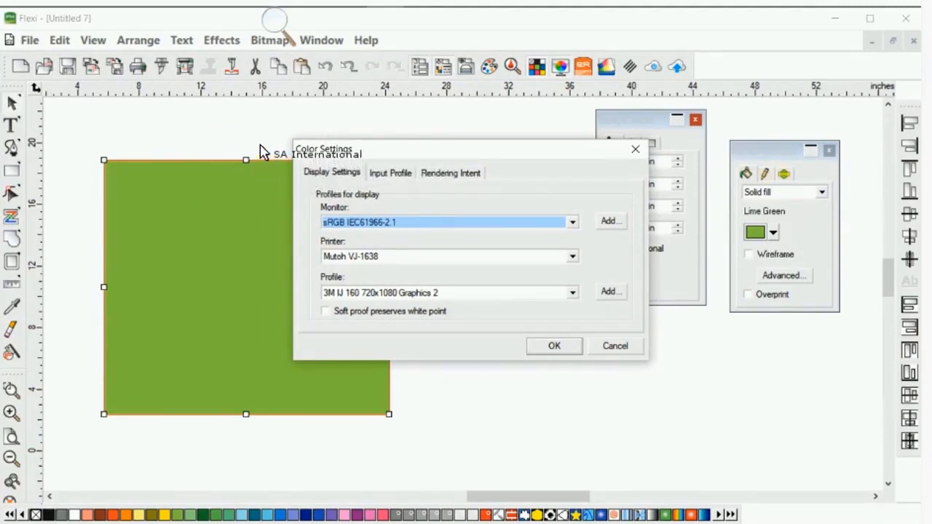
- Set the monitor display profile to GenericLCD_Monitor in the Color Settings
{"action": "left_click", "coordinate": [324, 174]}
{"action": "left_click", "coordinate": [338, 210]}
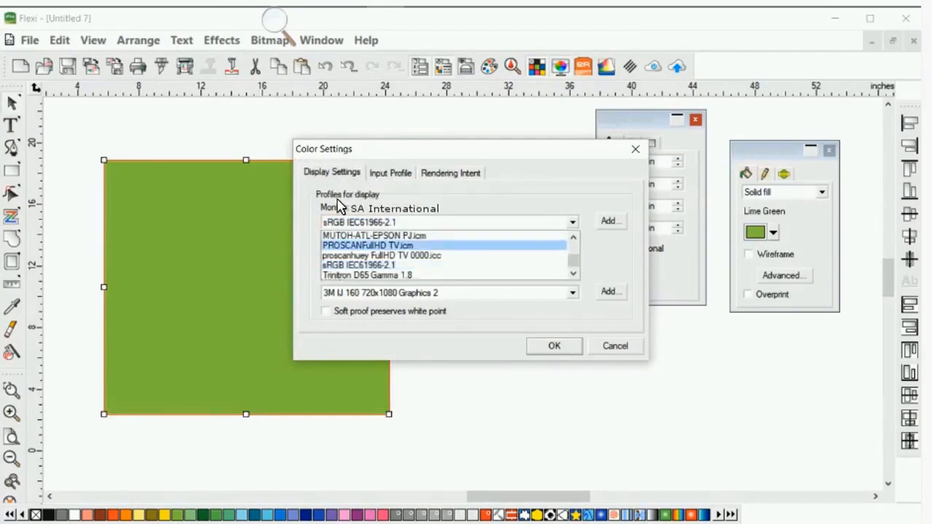
{"action": "key", "text": "Up"}
{"action": "key", "text": "Up"}
{"action": "key", "text": "Up"}
{"action": "key", "text": "Up"}
{"action": "key", "text": "Up"}
{"action": "key", "text": "Up"}
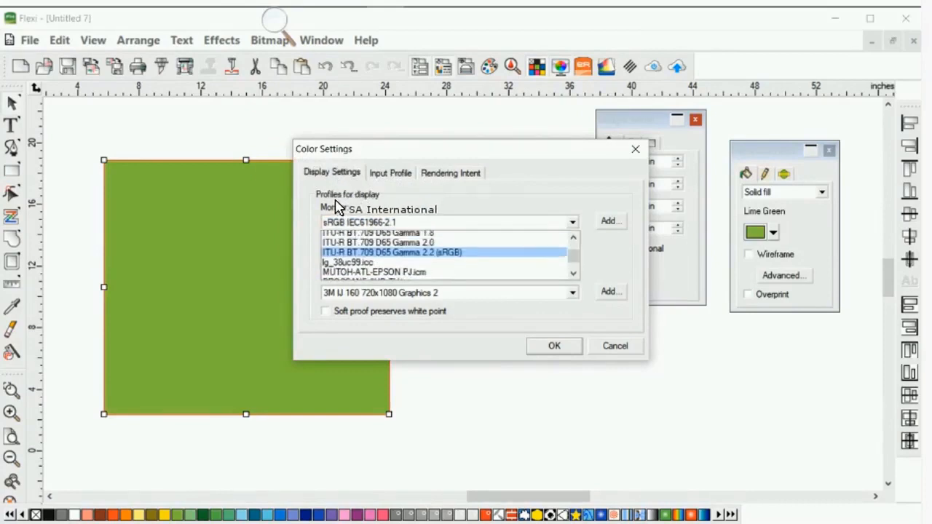
{"action": "left_click", "coordinate": [343, 245]}
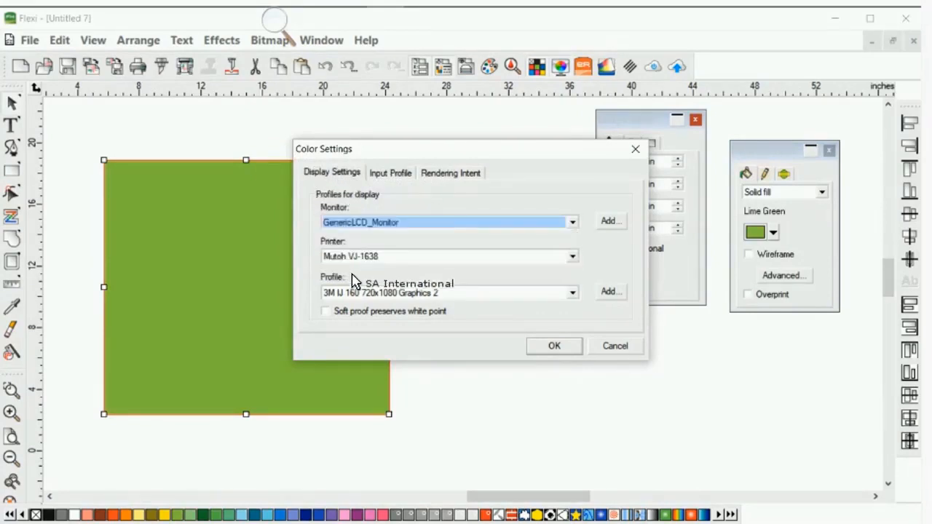
- Set the RGB input source profile to GenericLCD_Monitor in the Color Settings
{"action": "key", "text": "ctrl+Tab"}
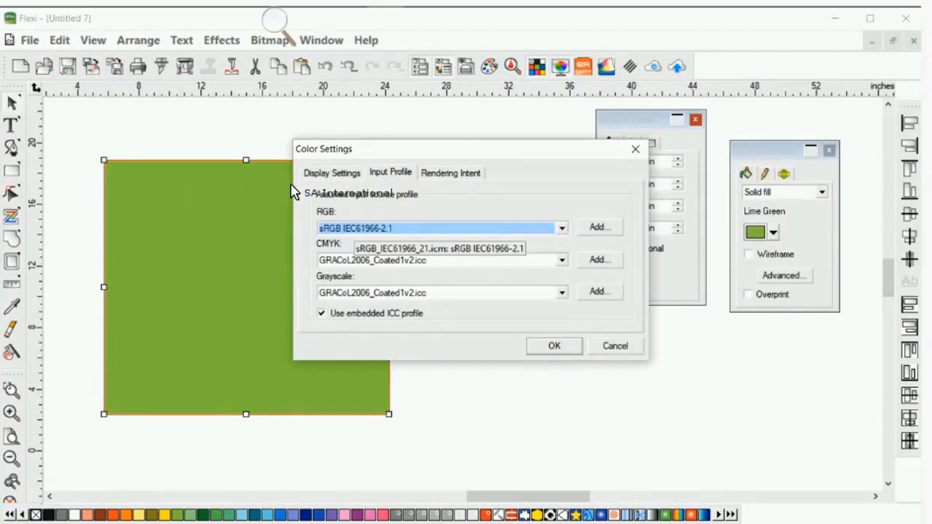
{"action": "left_click", "coordinate": [363, 229]}
{"action": "scroll", "coordinate": [367, 242], "scroll_direction": "up", "scroll_amount": 1}
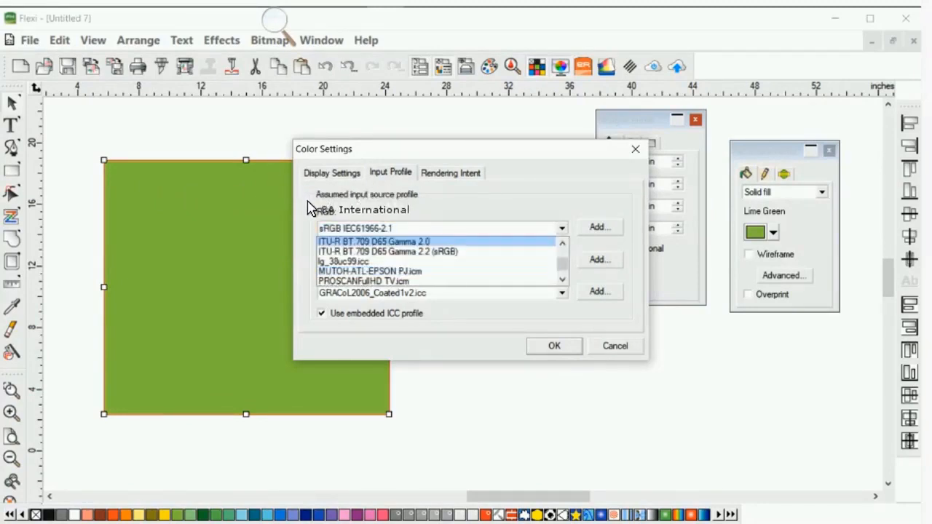
{"action": "scroll", "coordinate": [311, 216], "scroll_direction": "up", "scroll_amount": 2}
{"action": "scroll", "coordinate": [312, 214], "scroll_direction": "up", "scroll_amount": 1}
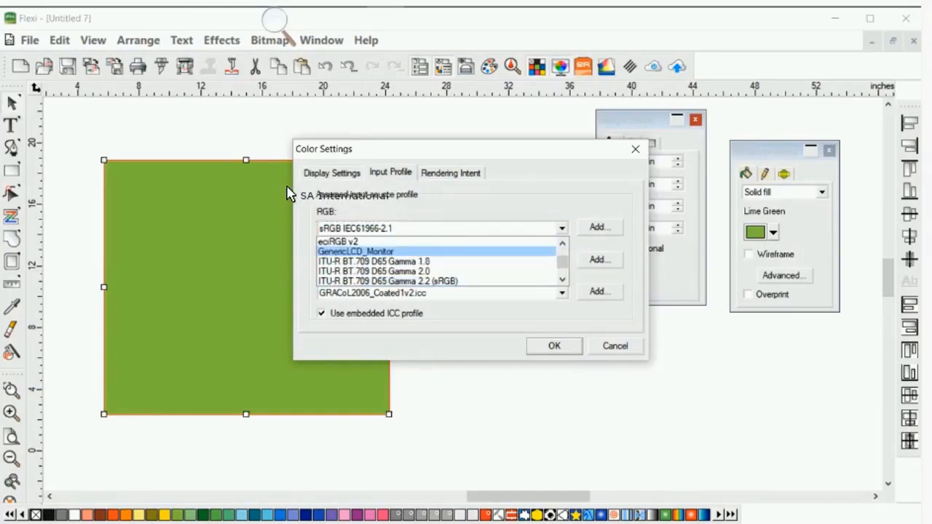
{"action": "left_click", "coordinate": [262, 200]}
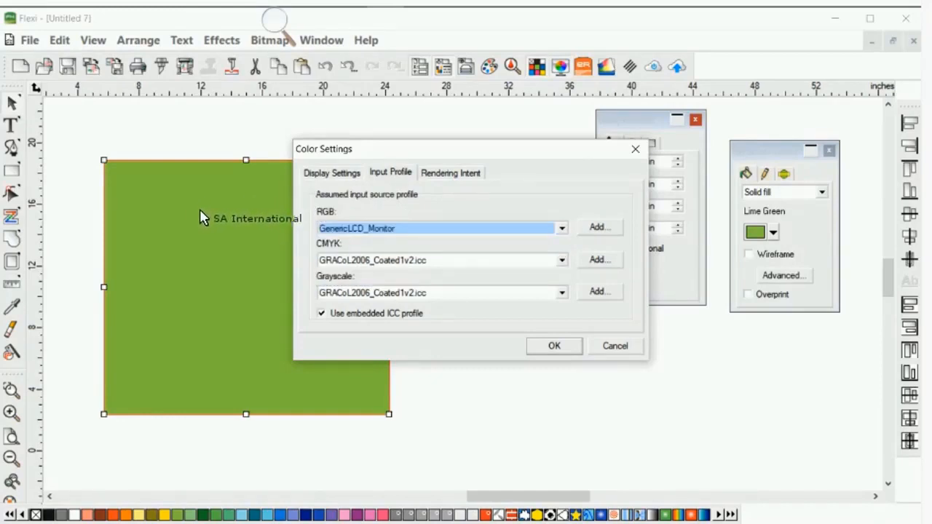
- Compare the display and input profile settings, then apply the color settings to the artwork
{"action": "left_click", "coordinate": [302, 174]}
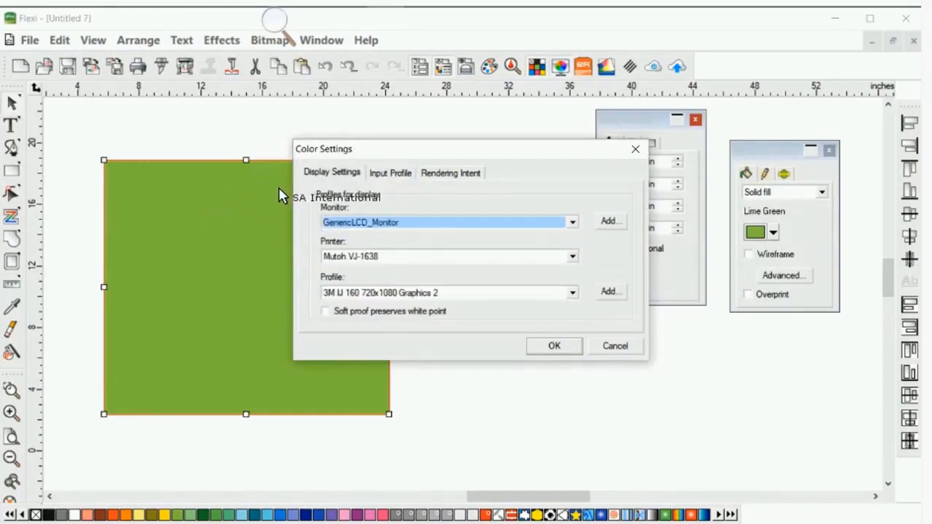
{"action": "left_click_drag", "start_coordinate": [339, 150], "coordinate": [371, 141]}
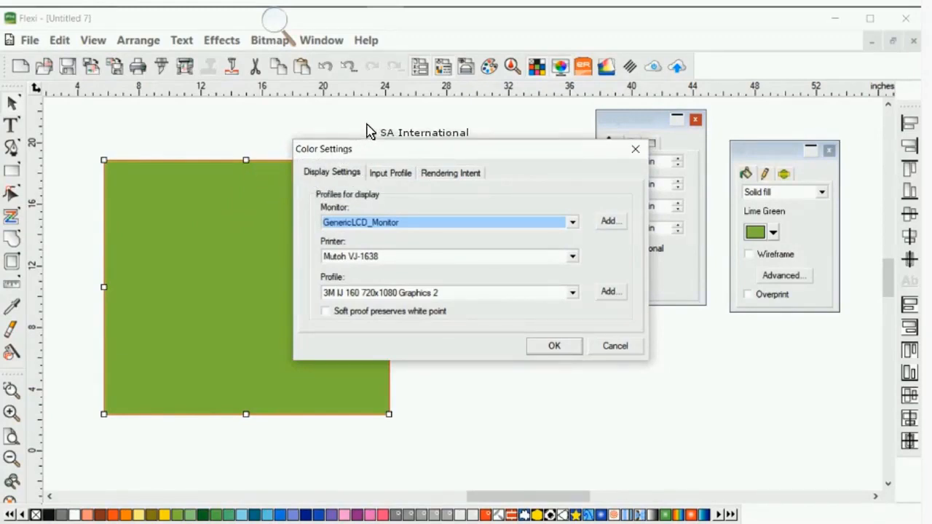
{"action": "left_click", "coordinate": [422, 164]}
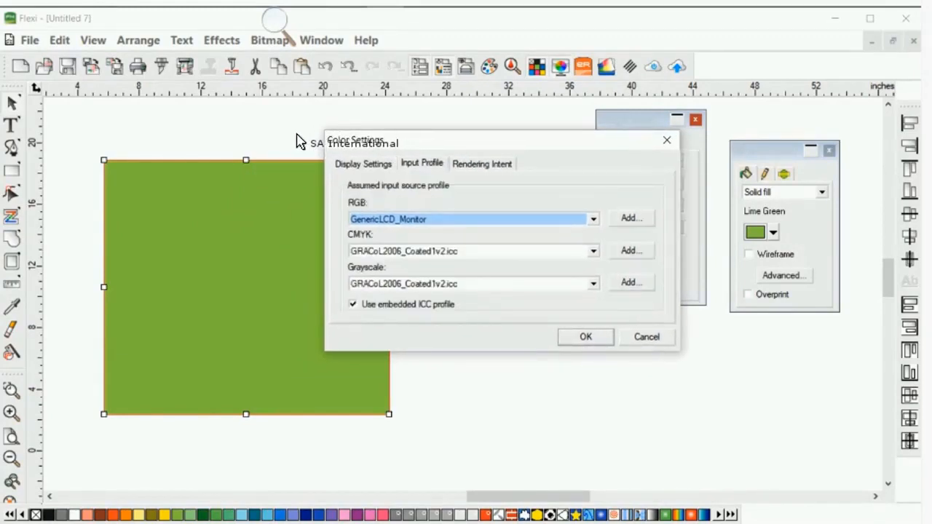
{"action": "left_click", "coordinate": [338, 164]}
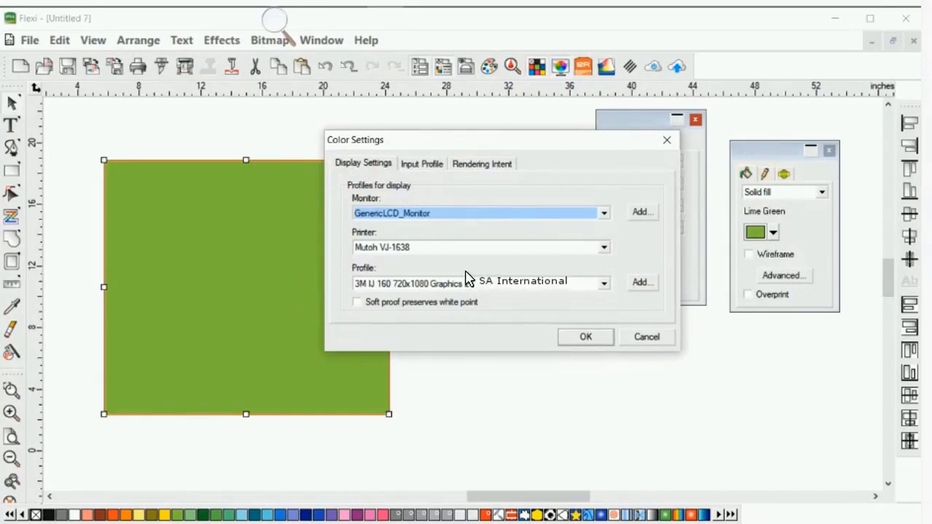
{"action": "key", "text": "Return"}
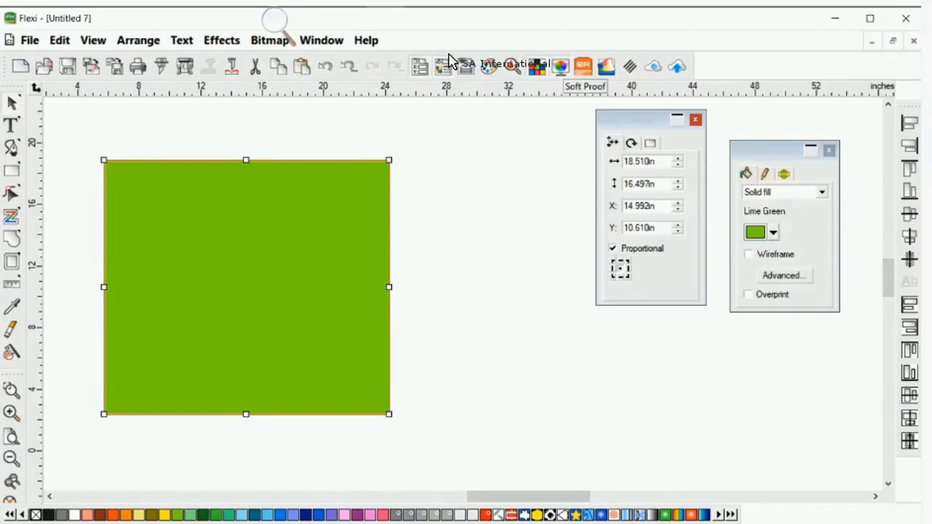
- Reopen the Color Settings and set the RGB input source profile to sRGB IEC61966-2.1
{"action": "left_click", "coordinate": [58, 40]}
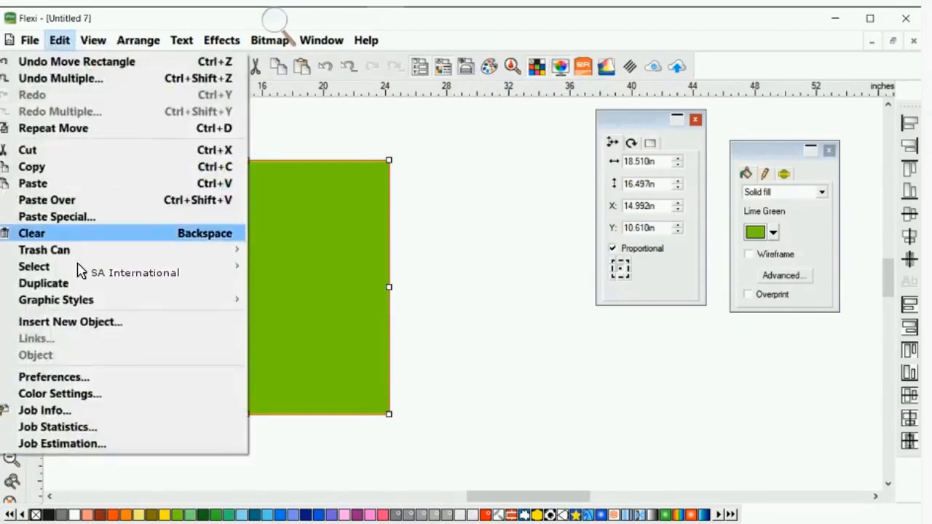
{"action": "key", "text": "Down"}
{"action": "key", "text": "Down"}
{"action": "key", "text": "Return"}
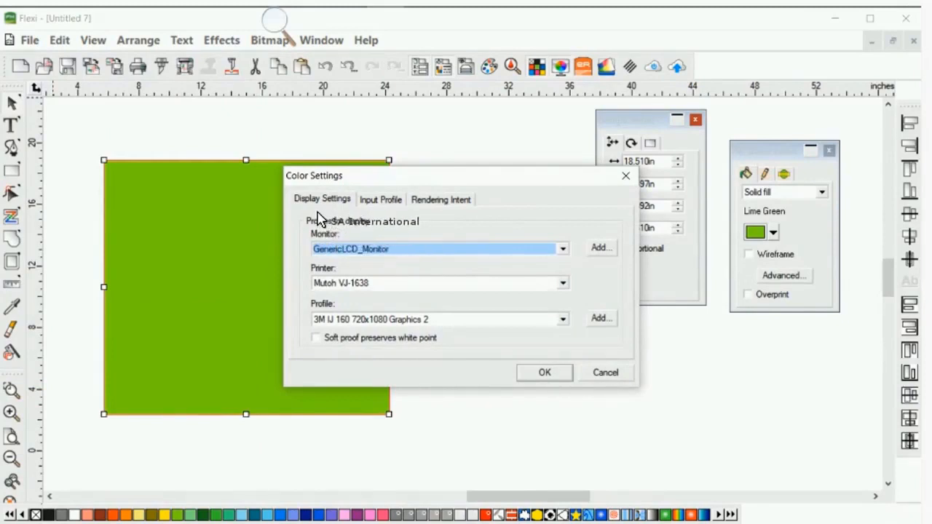
{"action": "left_click_drag", "start_coordinate": [389, 175], "coordinate": [342, 137]}
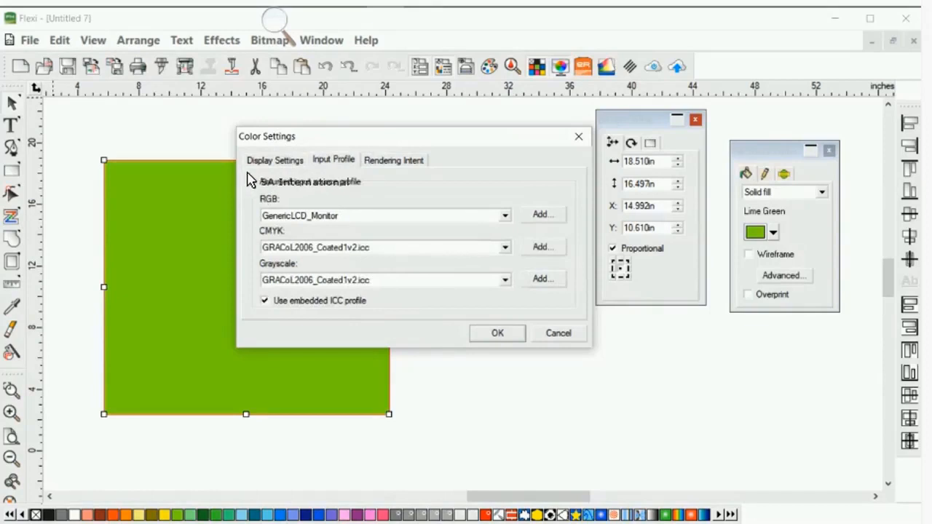
{"action": "left_click", "coordinate": [309, 212]}
{"action": "scroll", "coordinate": [310, 207], "scroll_direction": "up", "scroll_amount": 2}
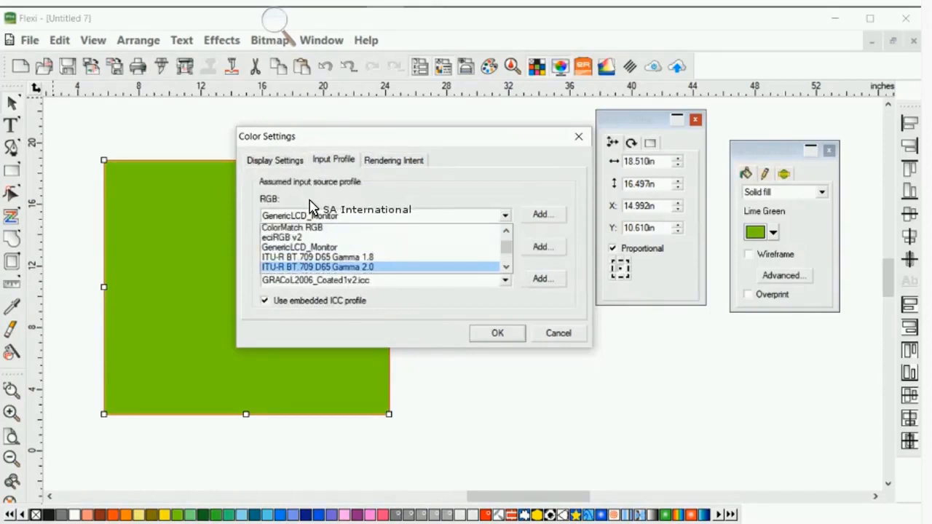
{"action": "scroll", "coordinate": [308, 206], "scroll_direction": "down", "scroll_amount": 4}
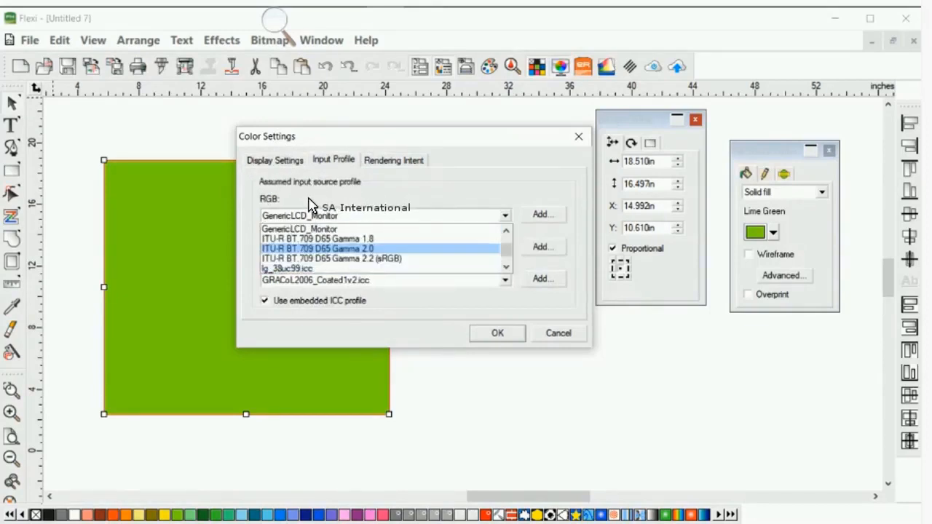
{"action": "scroll", "coordinate": [308, 204], "scroll_direction": "down", "scroll_amount": 3}
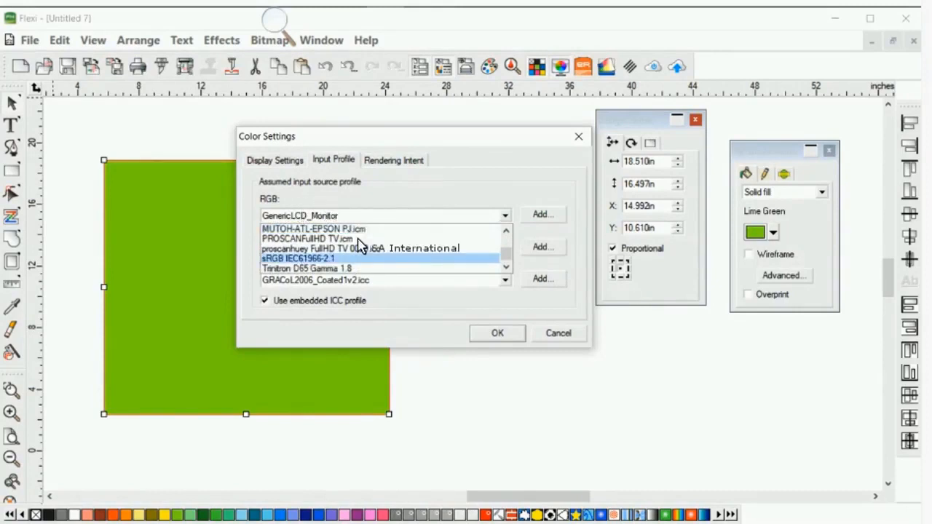
{"action": "left_click", "coordinate": [360, 257]}
{"action": "key", "text": "Return"}
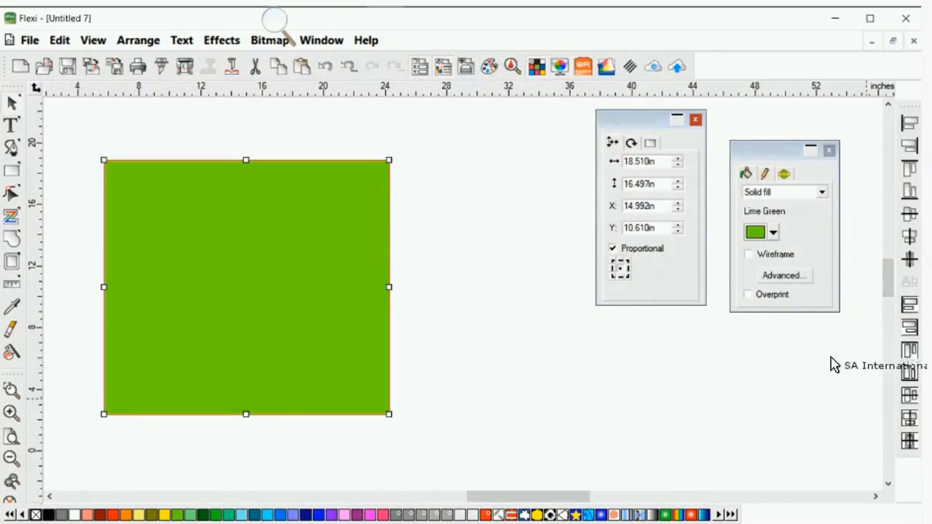
- Fill the green rectangle with the rainbow gradient and stretch it to about 45 in wide
{"action": "scroll", "coordinate": [495, 321], "scroll_direction": "down", "scroll_amount": 2}
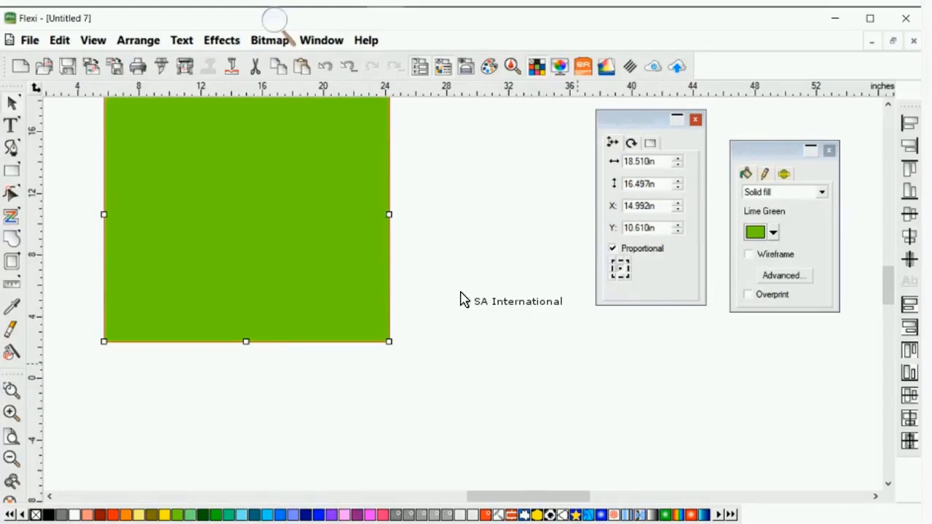
{"action": "scroll", "coordinate": [440, 288], "scroll_direction": "up", "scroll_amount": 2}
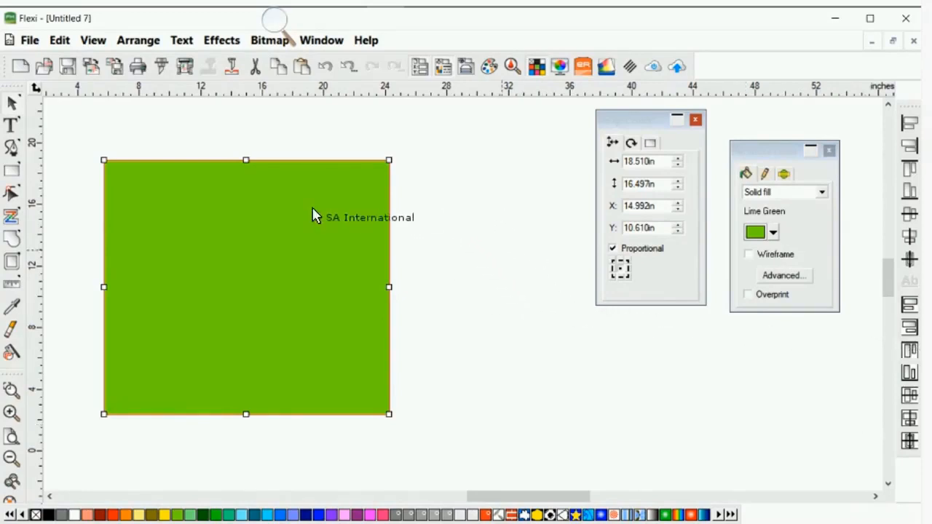
{"action": "left_click", "coordinate": [231, 192]}
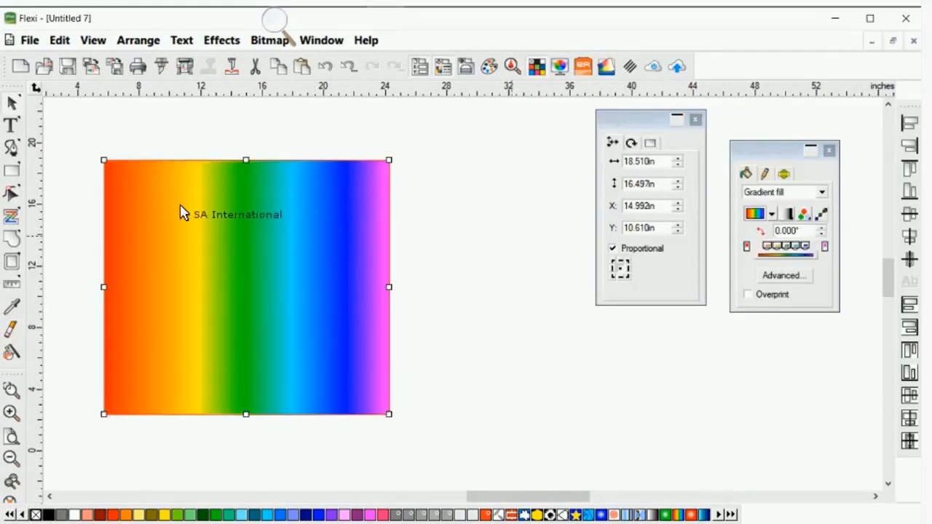
{"action": "left_click_drag", "start_coordinate": [776, 150], "coordinate": [461, 134]}
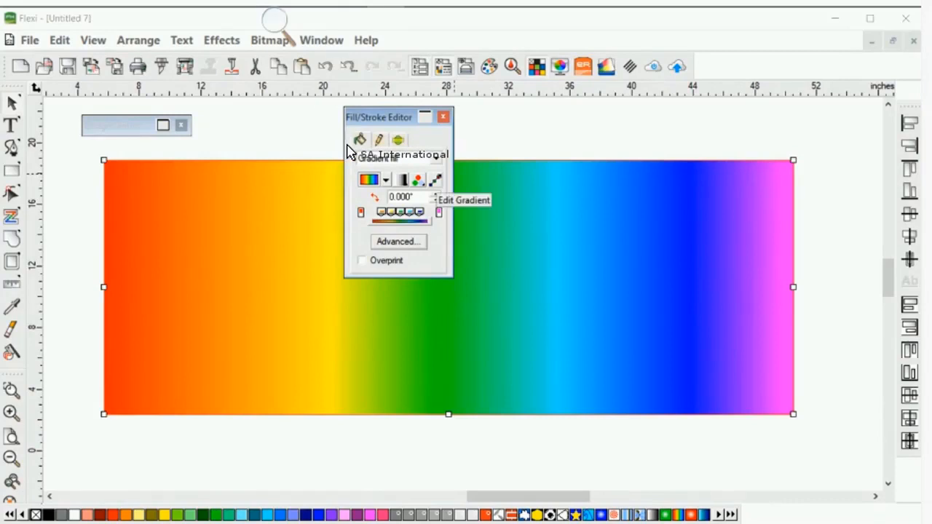
- Edit the rectangle's gradient, shift the green color stop, and delete the green and light blue stops
{"action": "left_click", "coordinate": [436, 179]}
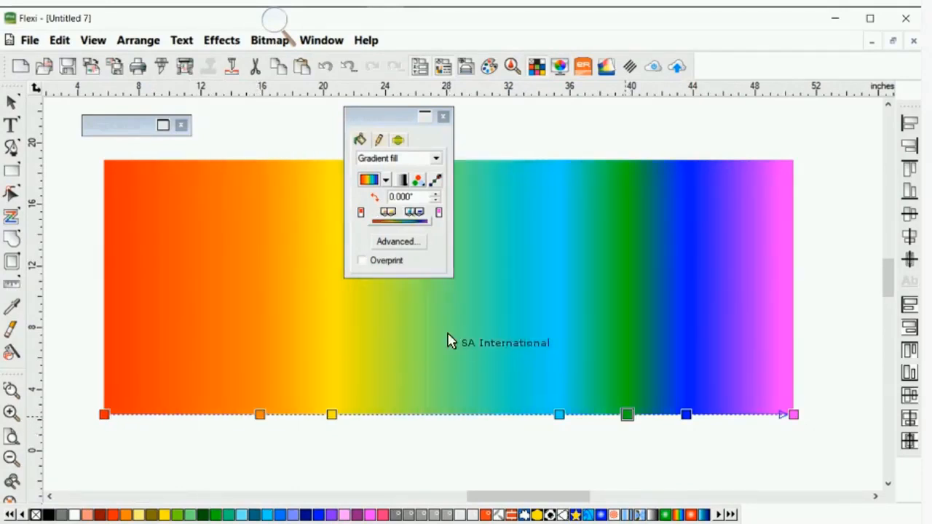
{"action": "mouse_move", "coordinate": [468, 414]}
{"action": "left_mouse_down"}
{"action": "mouse_move", "coordinate": [399, 414]}
{"action": "mouse_move", "coordinate": [472, 422]}
{"action": "left_mouse_up"}
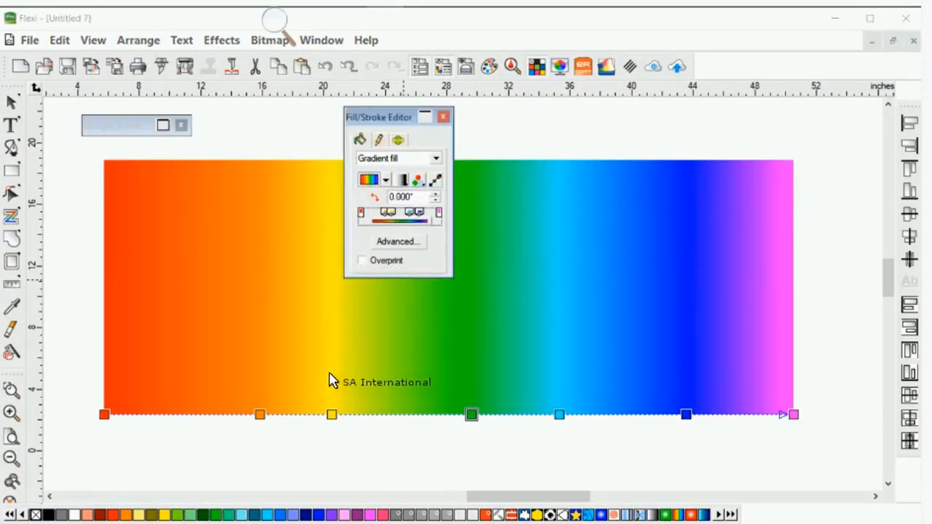
{"action": "key", "text": "Delete"}
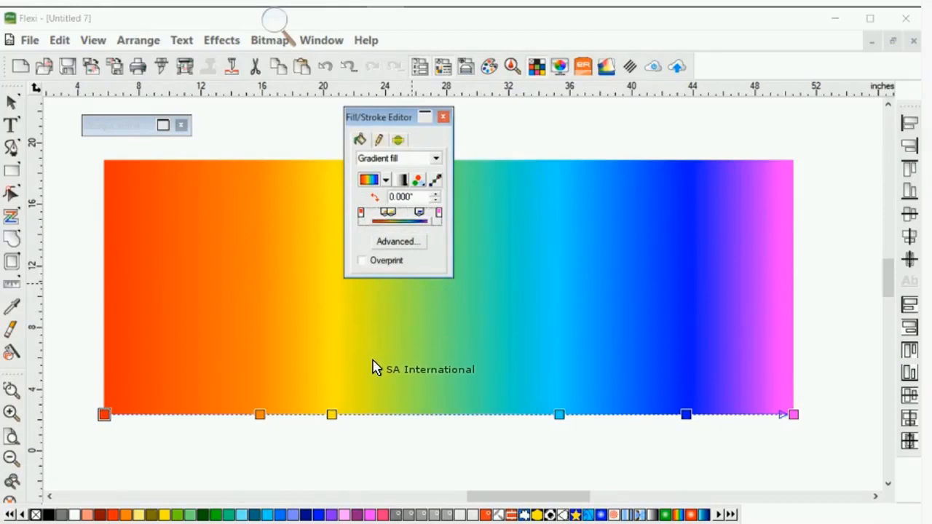
{"action": "key", "text": "Delete"}
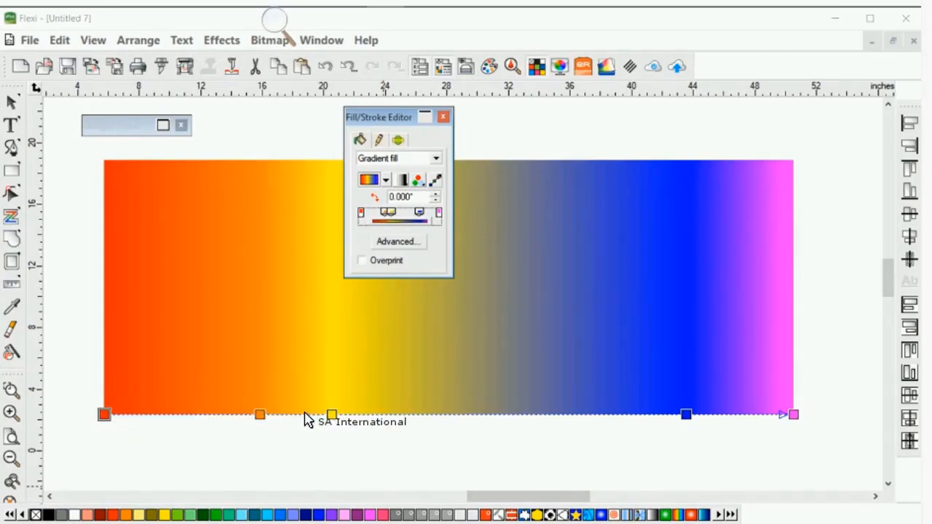
- Add a pink color stop to the gradient between the yellow and blue stops, at about 32 in
{"action": "left_click", "coordinate": [568, 383]}
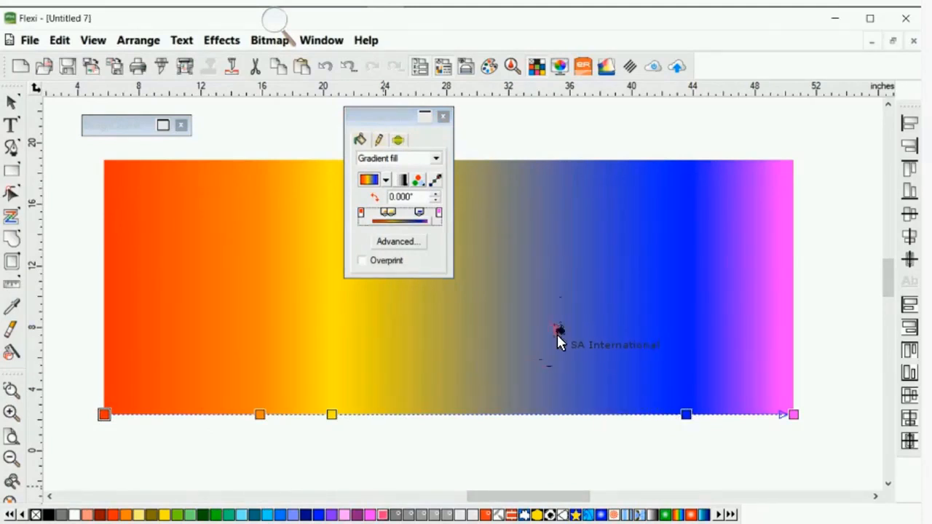
{"action": "left_click_drag", "start_coordinate": [556, 334], "coordinate": [410, 343]}
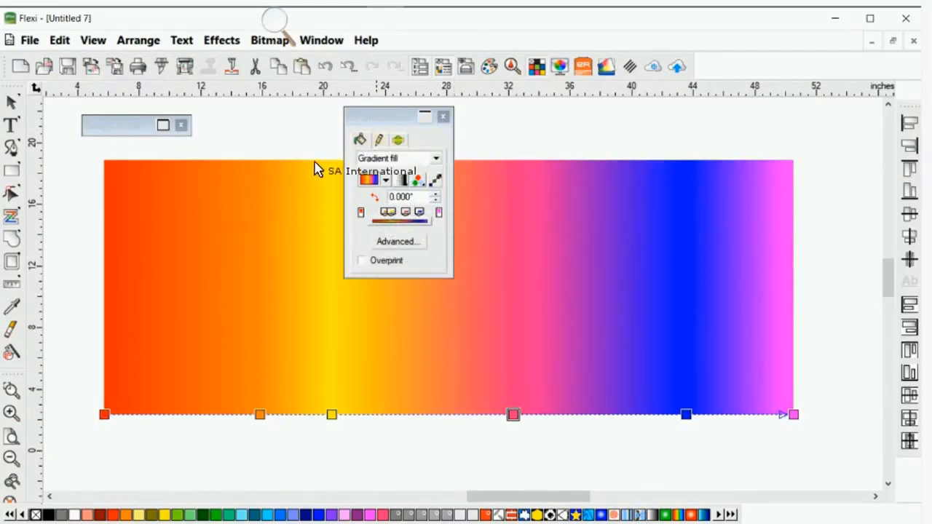
{"action": "left_click", "coordinate": [348, 151]}
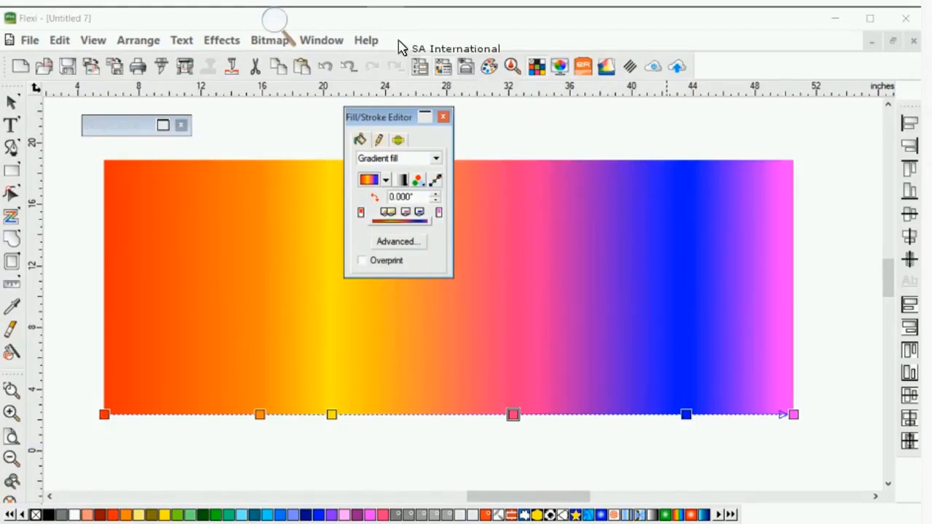
{"action": "mouse_move", "coordinate": [313, 15]}
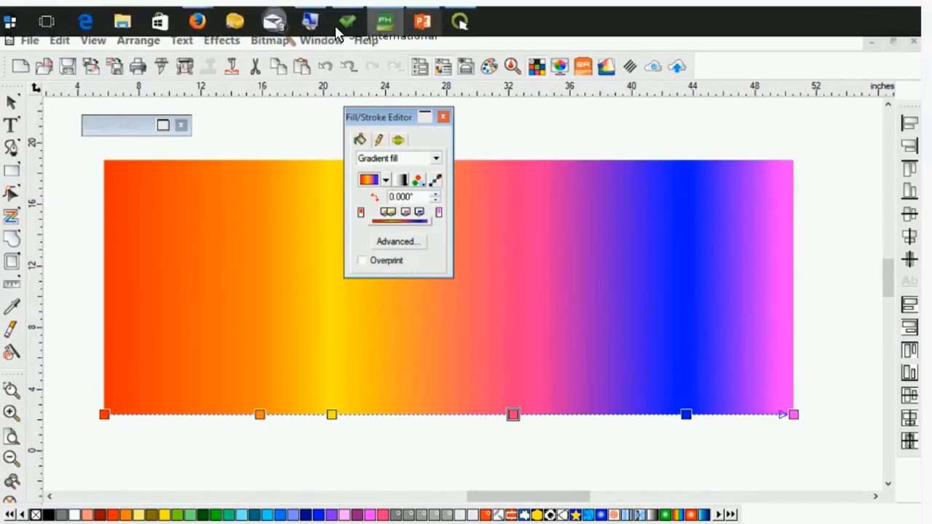